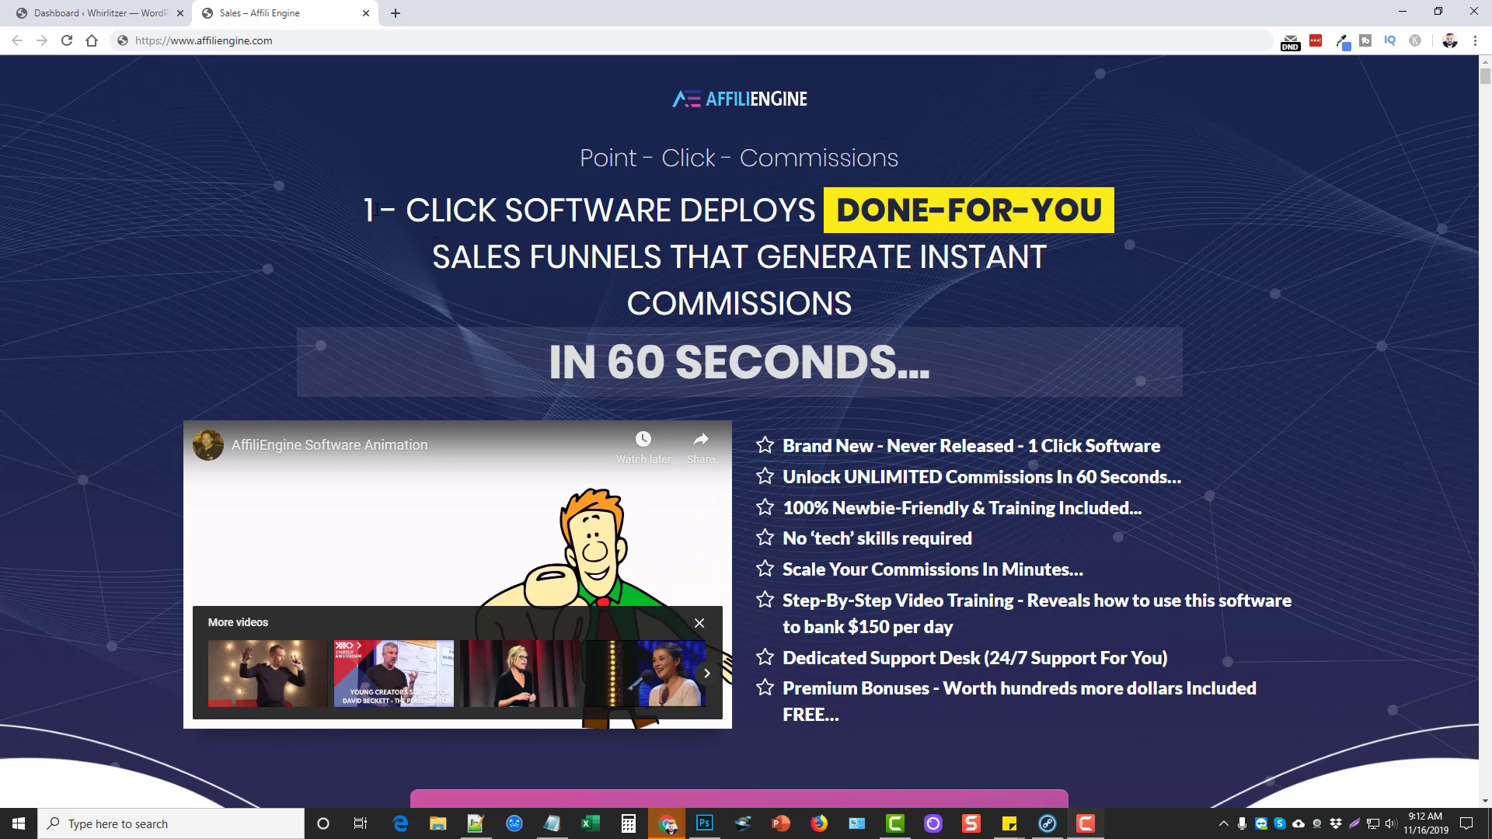
Review the AffiliEngine sales headline and Get Started button, then return to the WordPress dashboard
drag(370, 210, 663, 259)
click(607, 229)
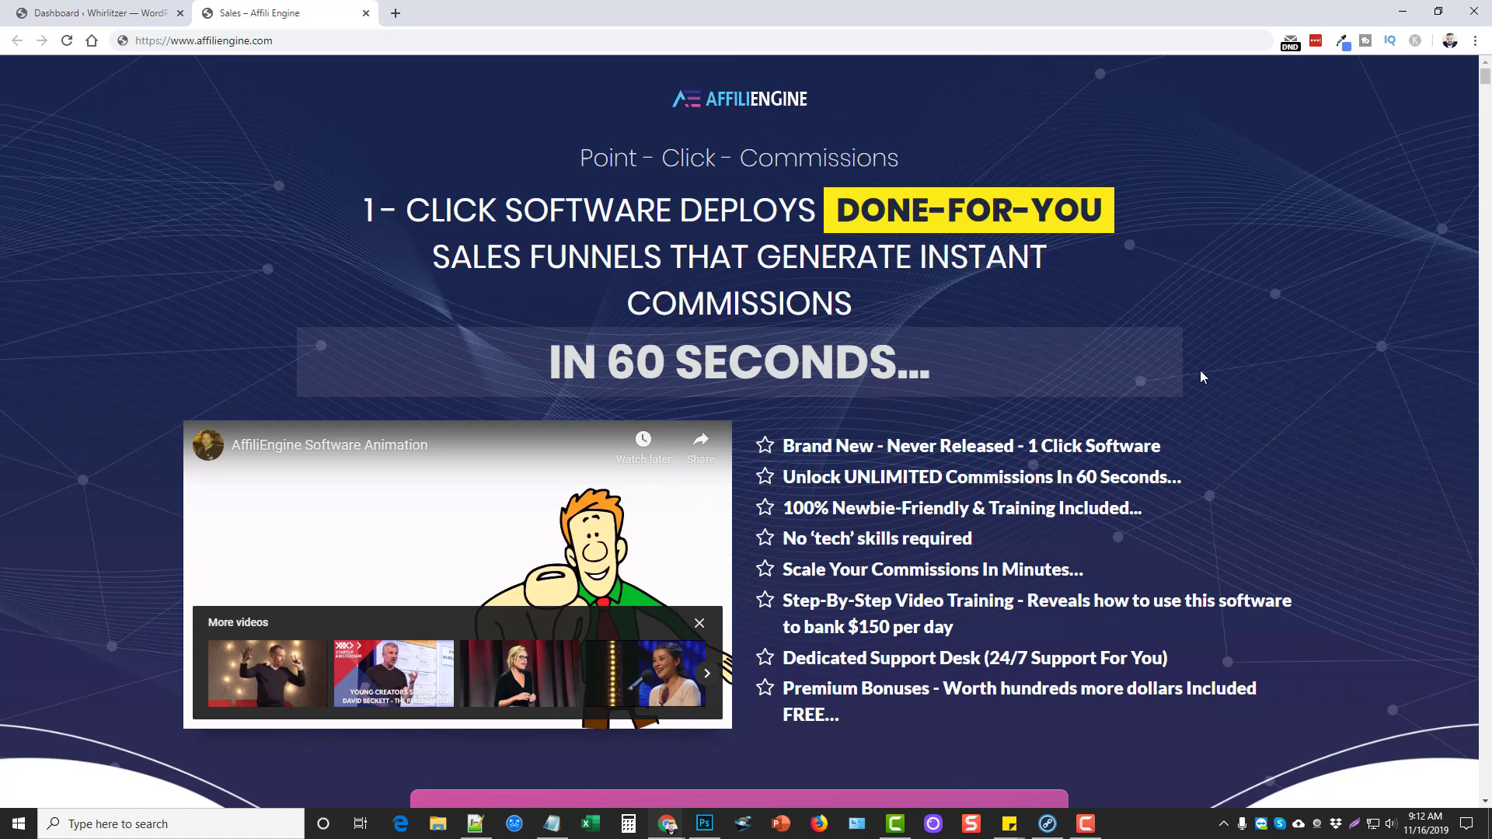
scroll(930, 445, down, 2)
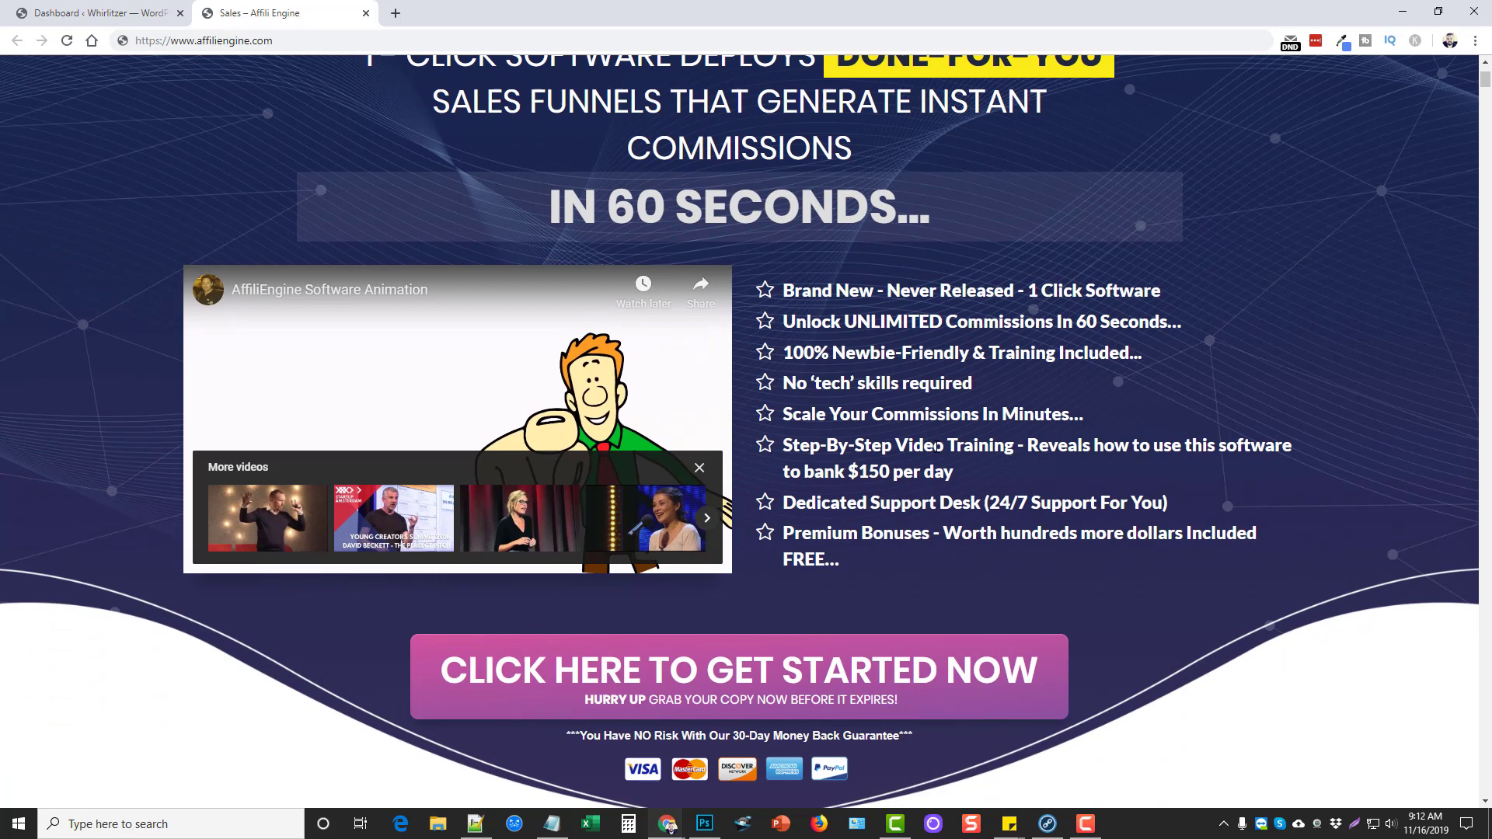
scroll(1011, 428, up, 2)
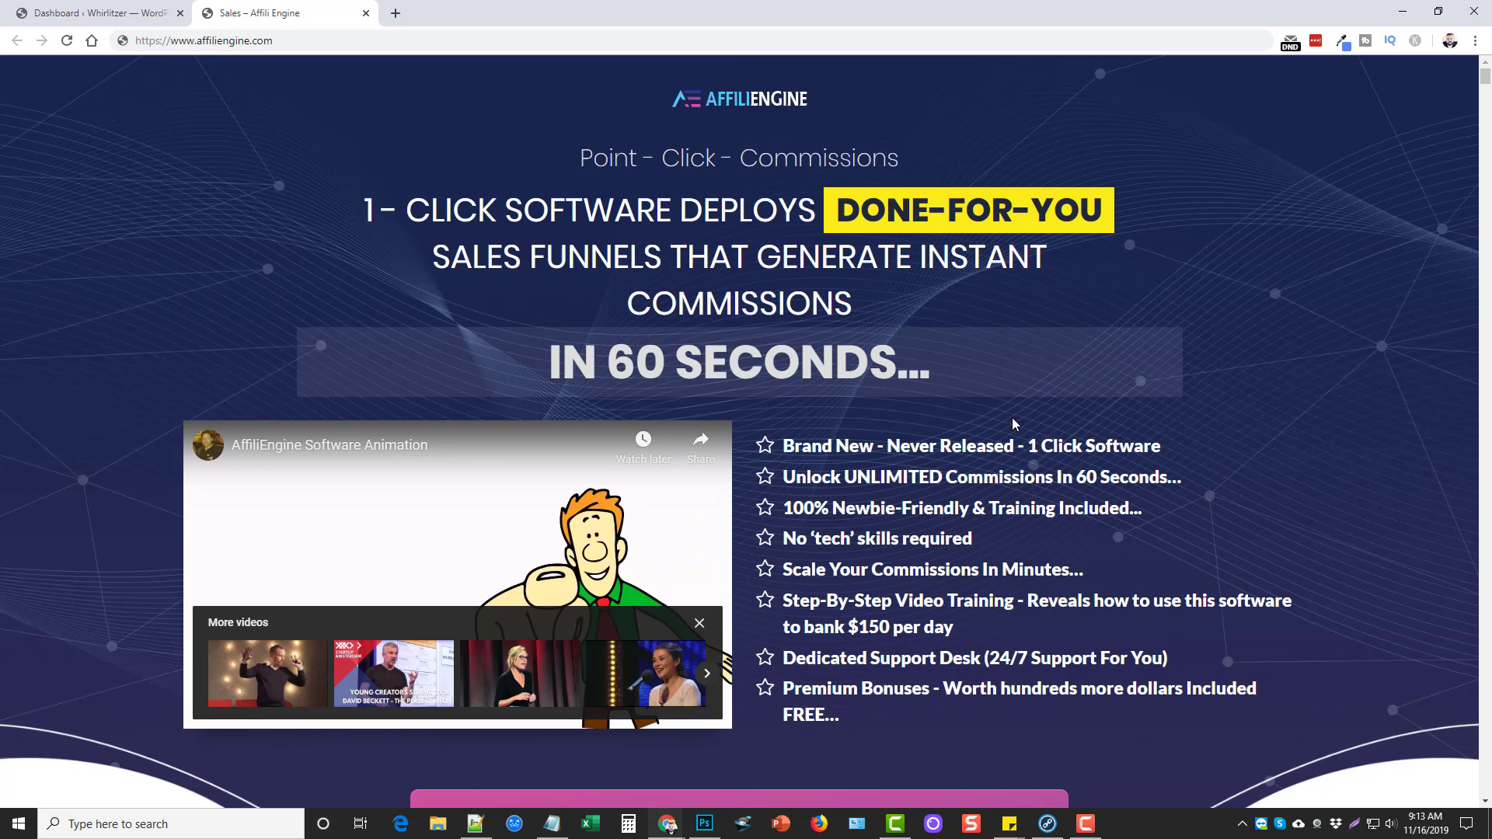
click(122, 19)
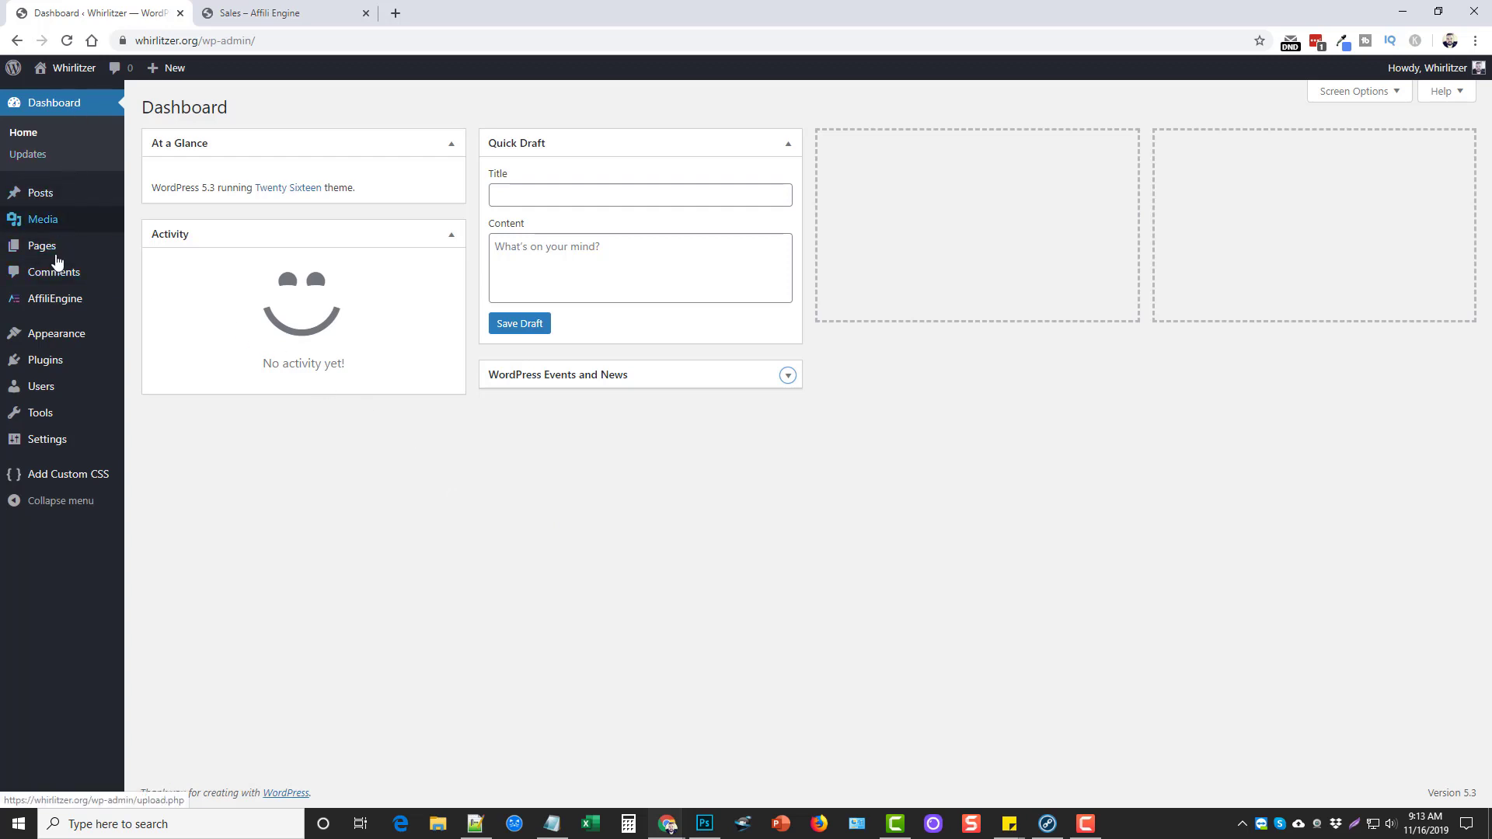
Show the AffiliEngine flyout listing Funnels, New Funnel, Subscribers, Settings and Import
mouse_move(35, 305)
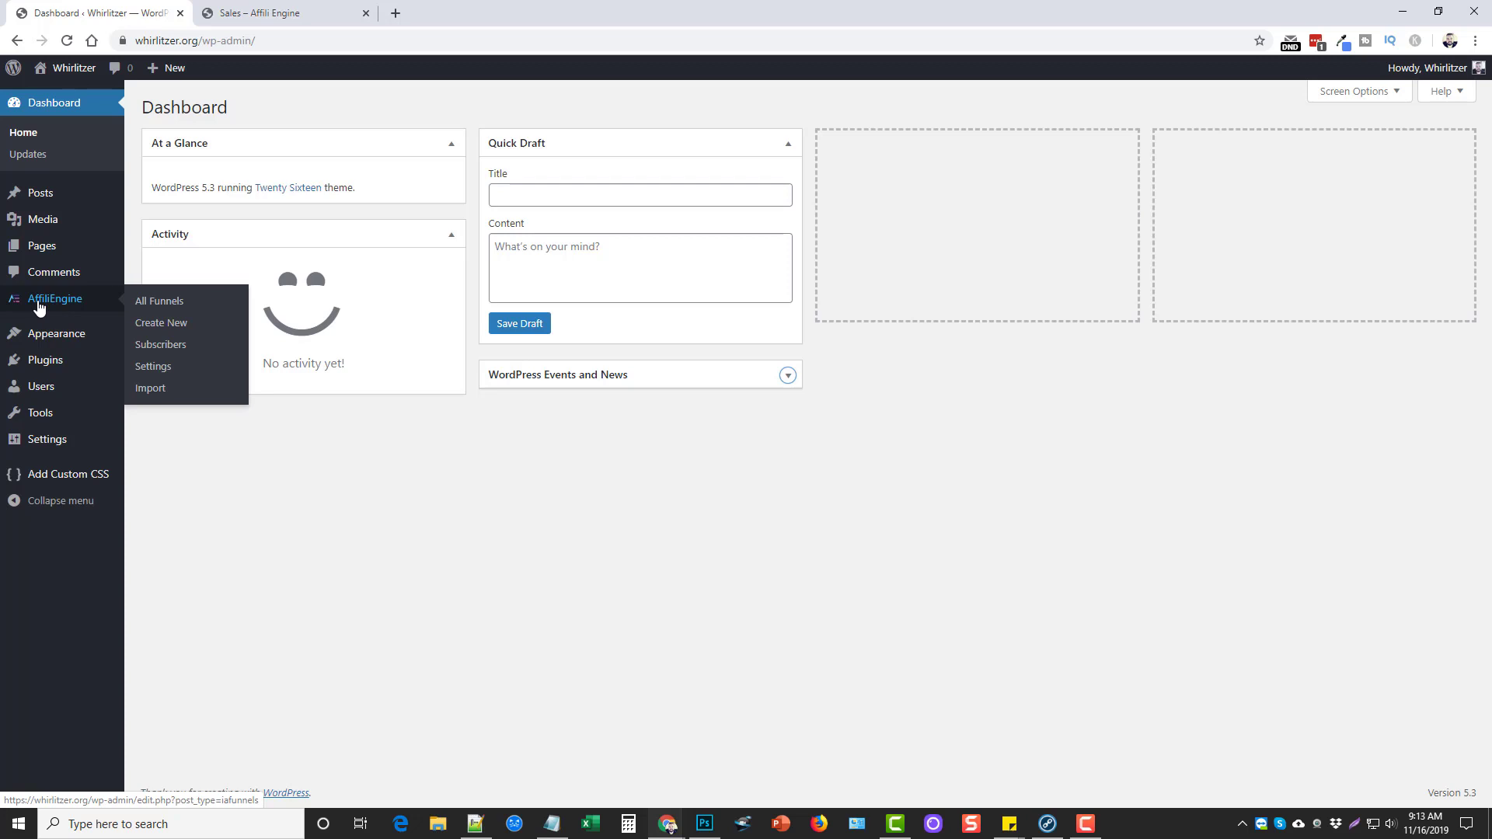
Open AffiliEngine Settings to see the sender name, sender email and licence key
click(154, 370)
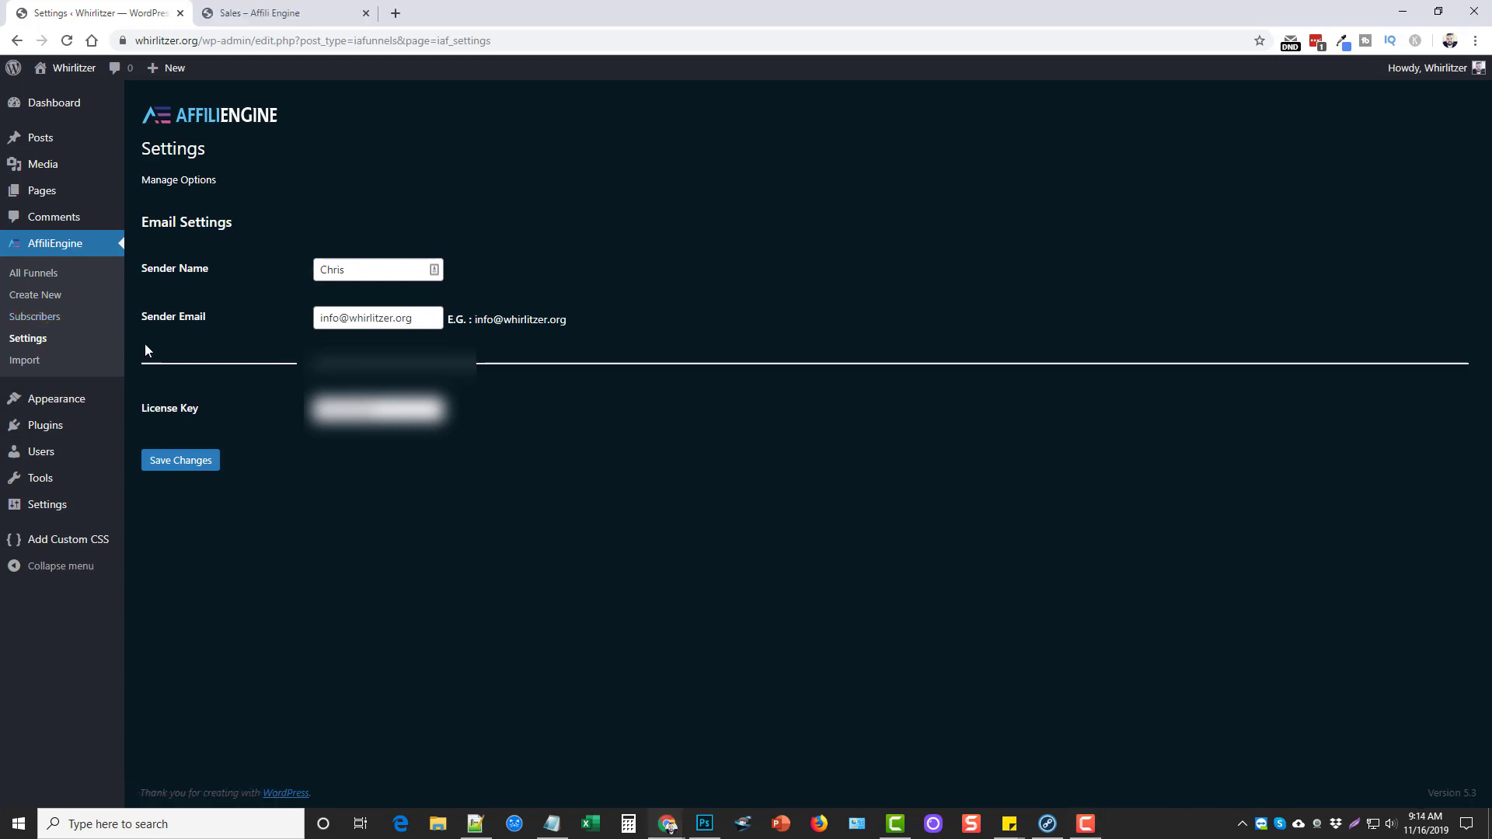
Open the 'AffiliEngine' funnel's Edit page from All Funnels, glancing at Create New on the way
click(32, 273)
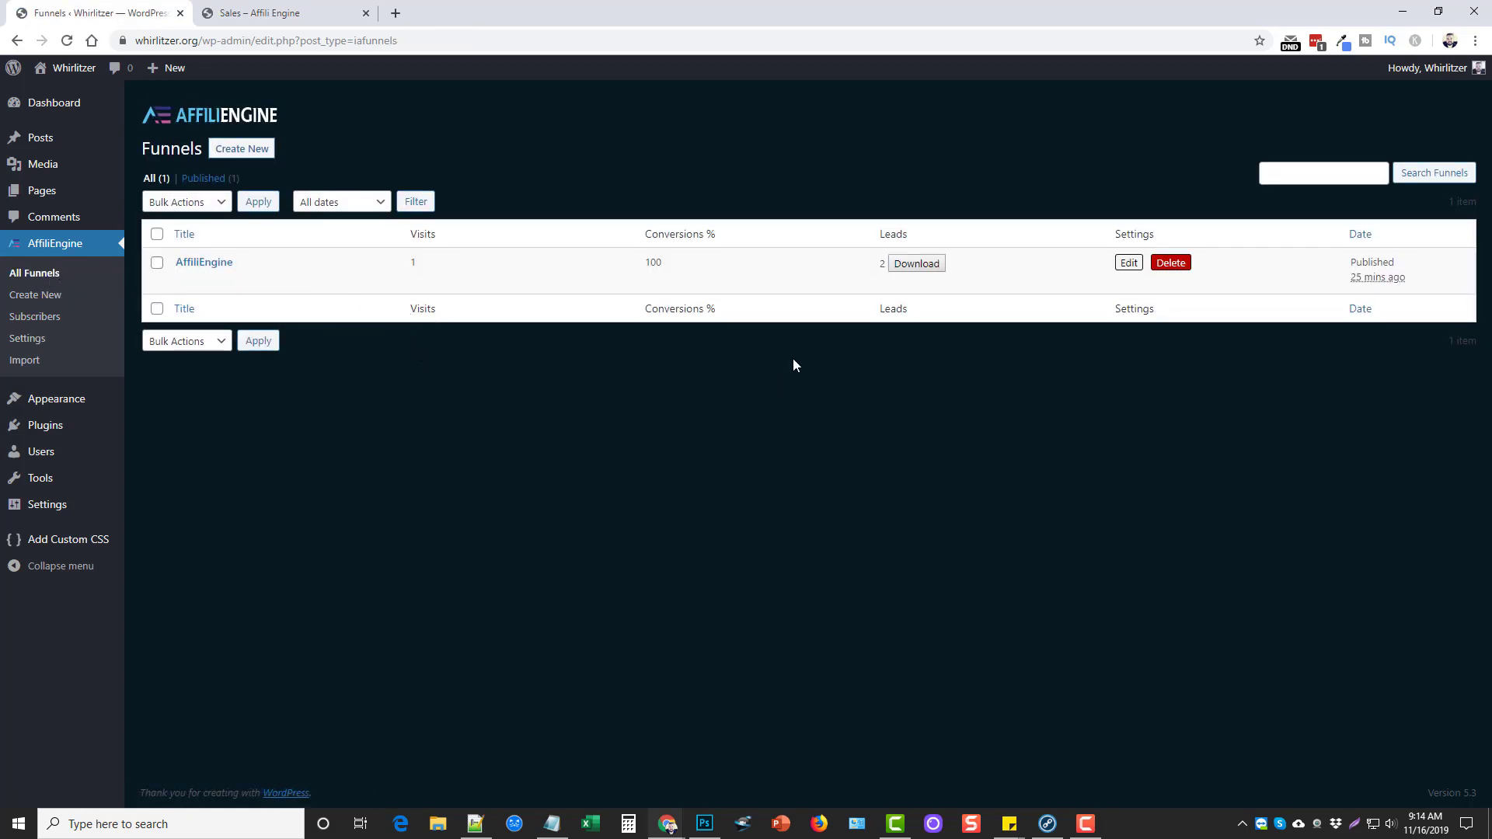
click(185, 281)
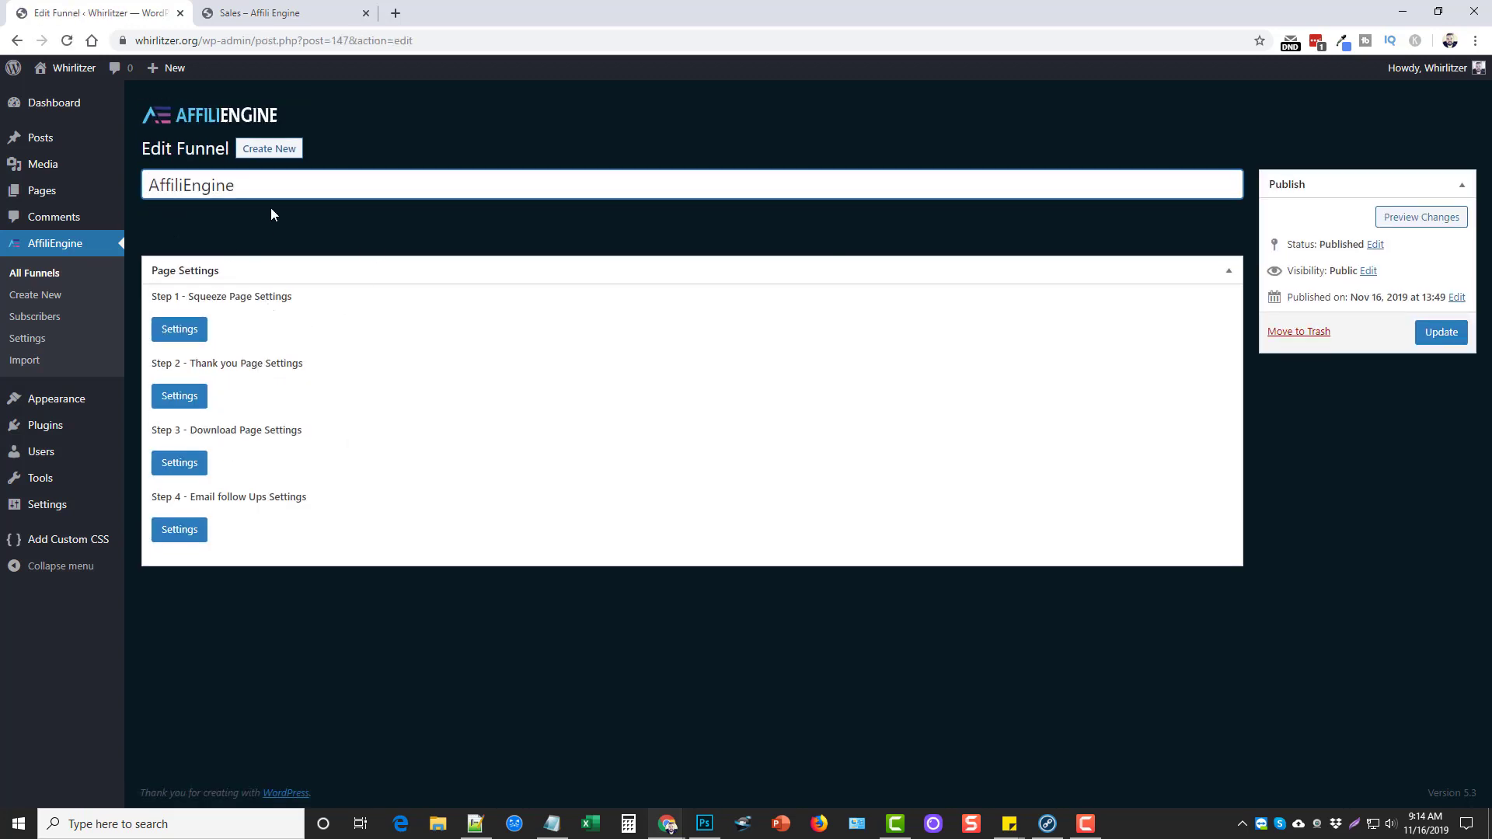
click(31, 296)
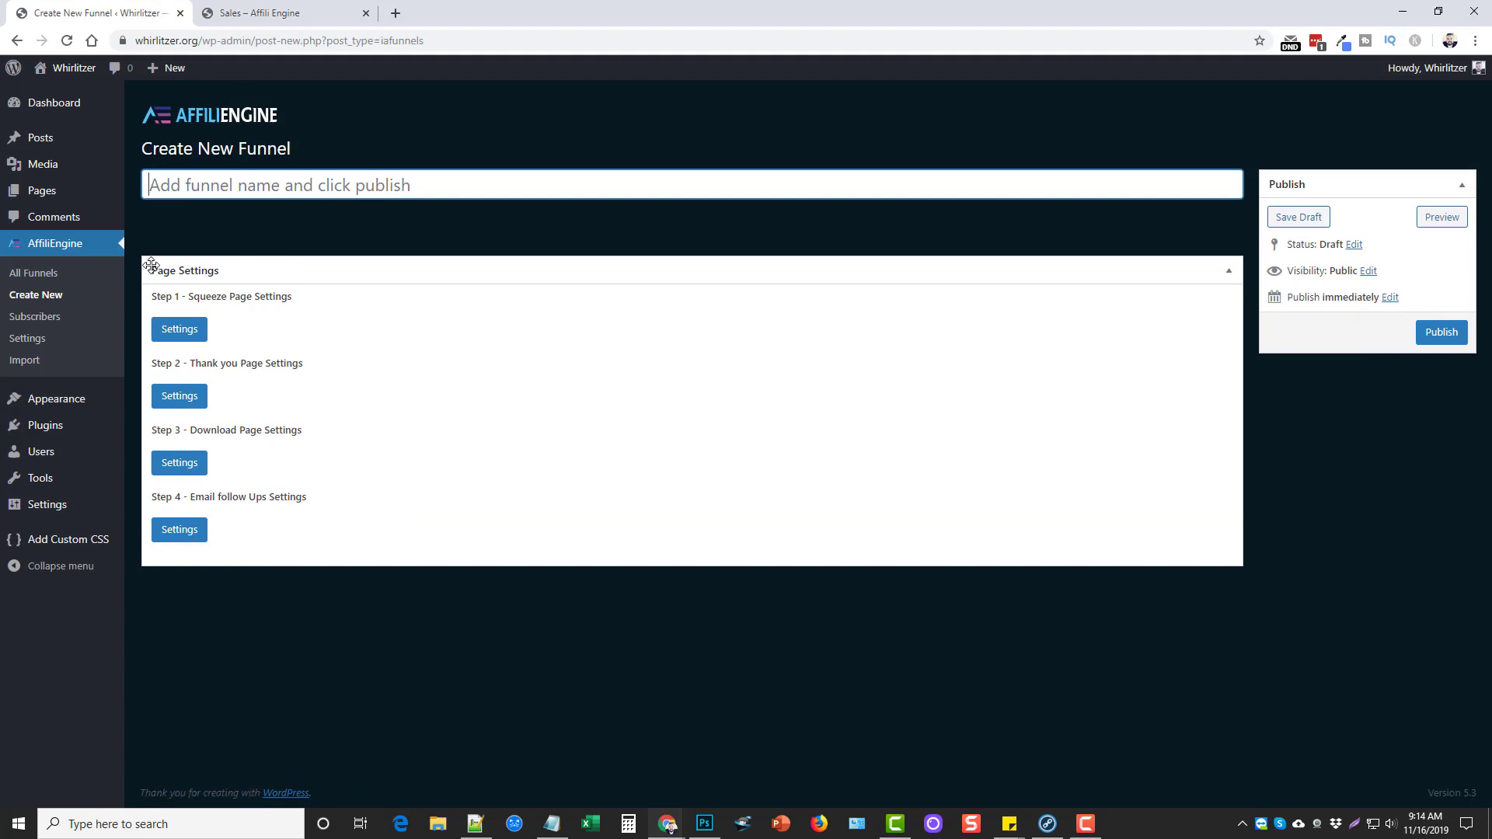
click(36, 275)
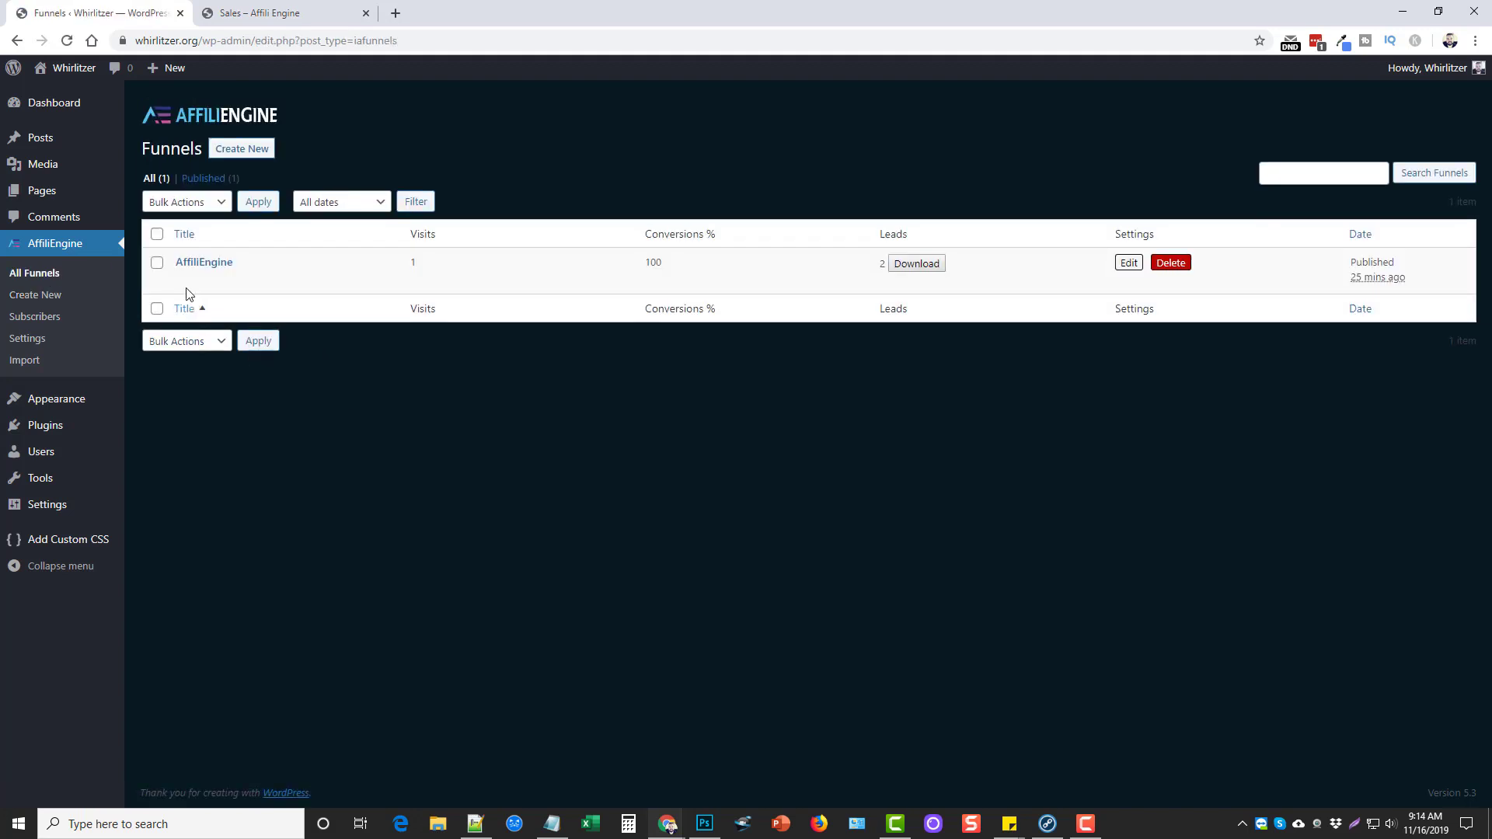
click(187, 263)
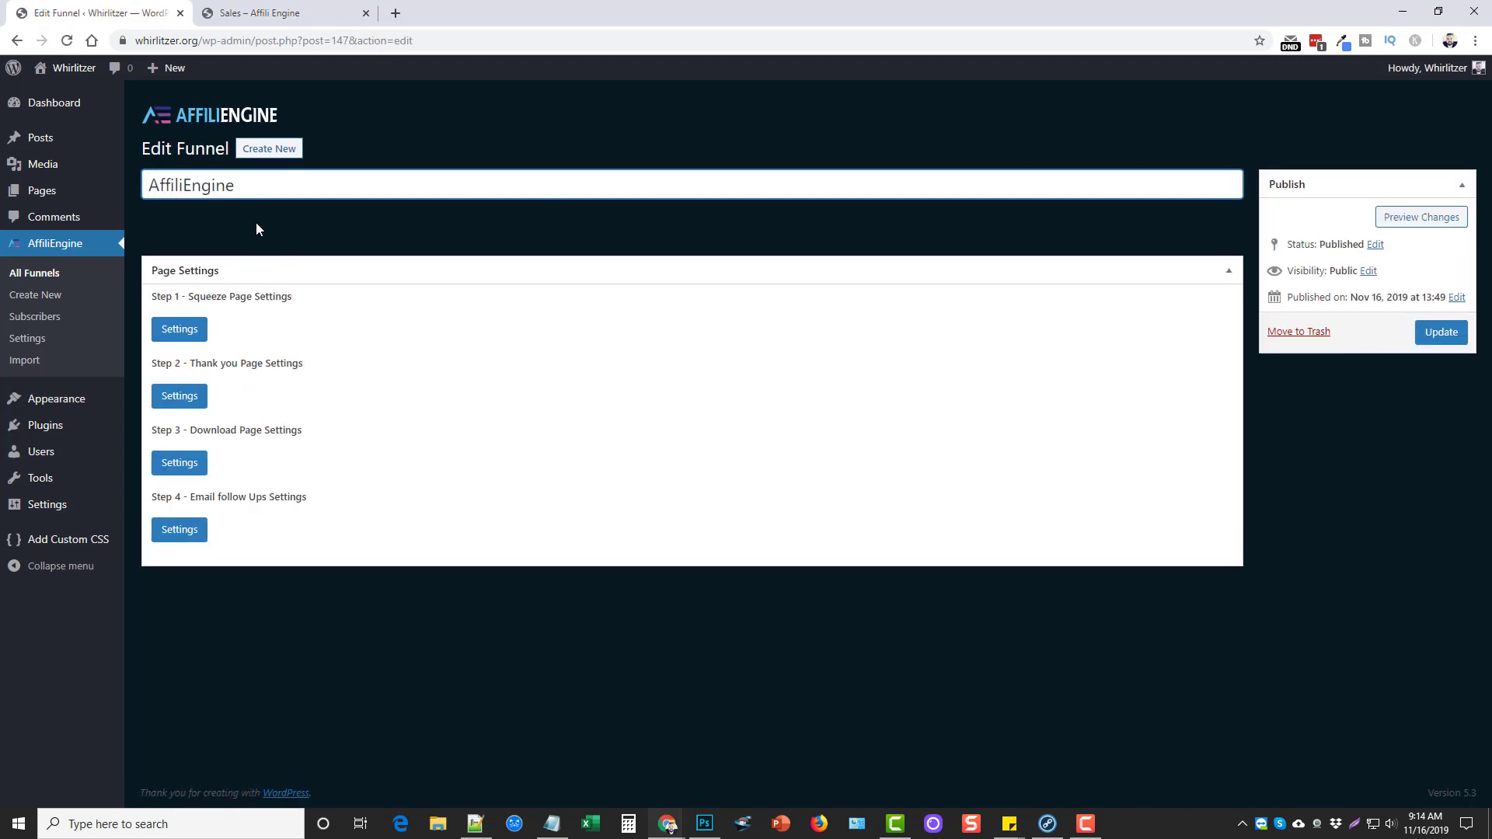
drag(235, 185, 148, 185)
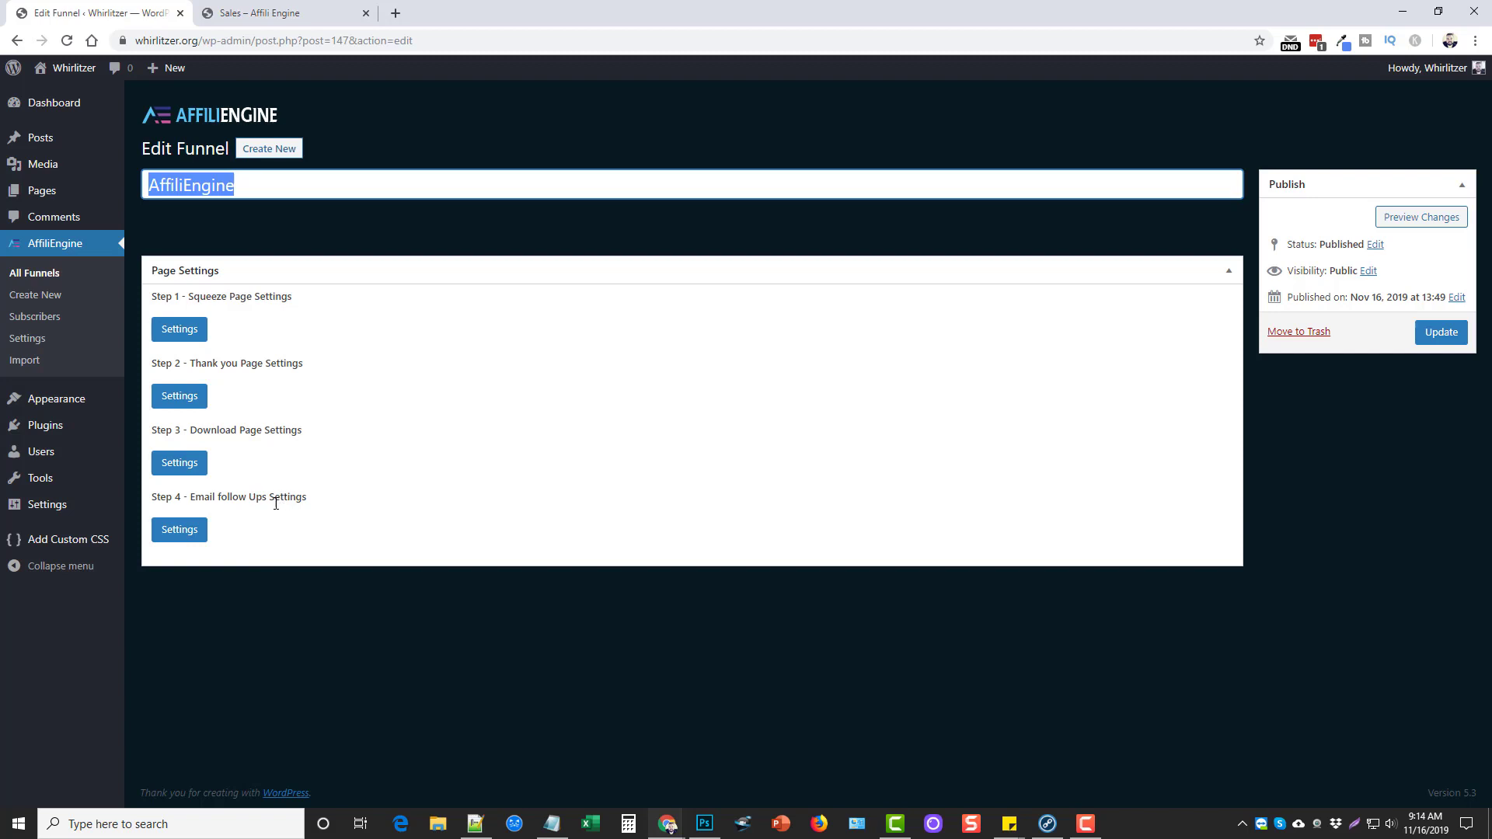
click(281, 535)
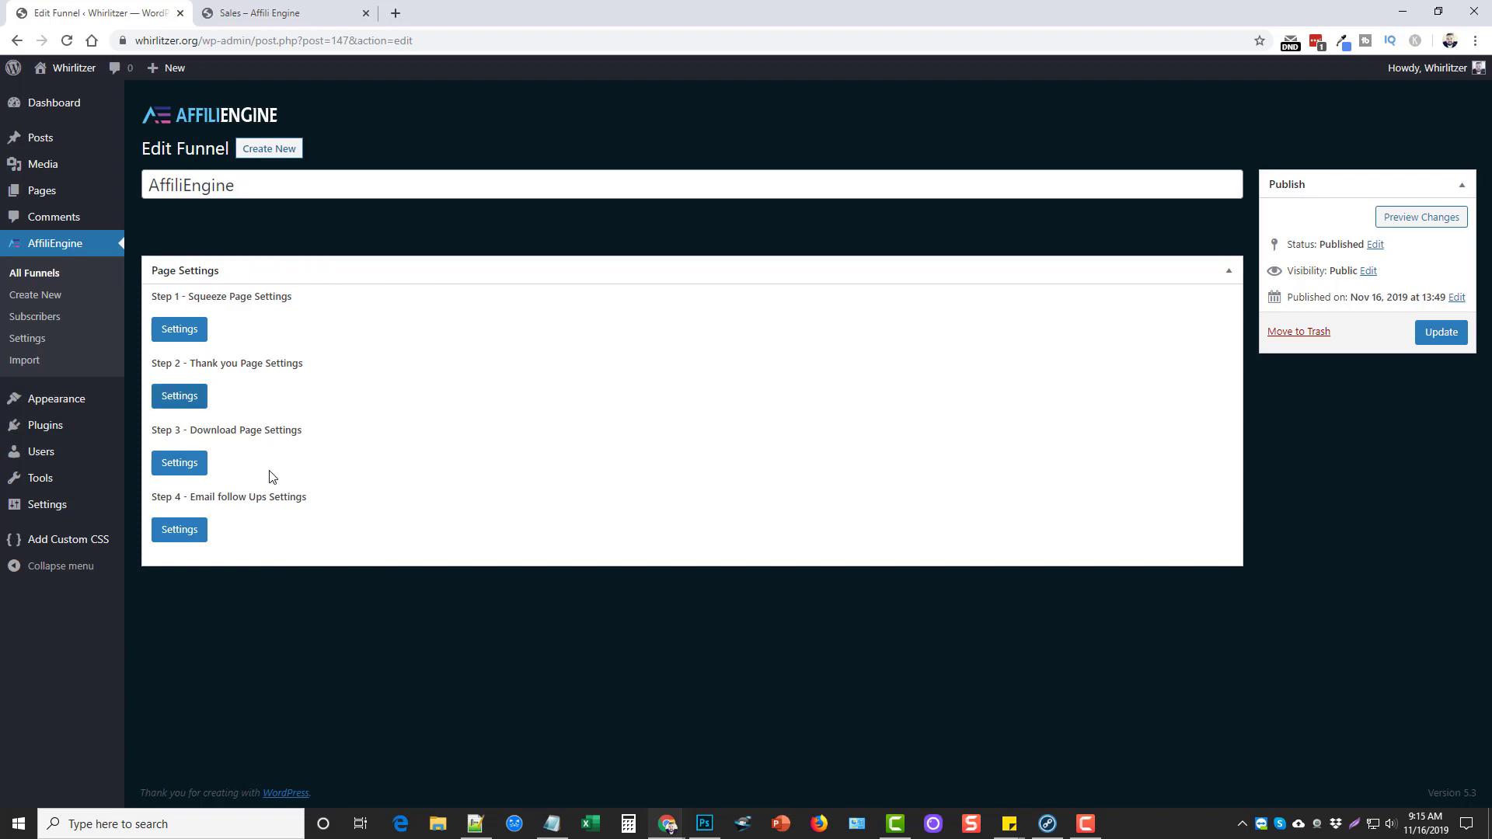
Open Step 1 squeeze page settings and preview the live squeeze page in a new tab
click(185, 333)
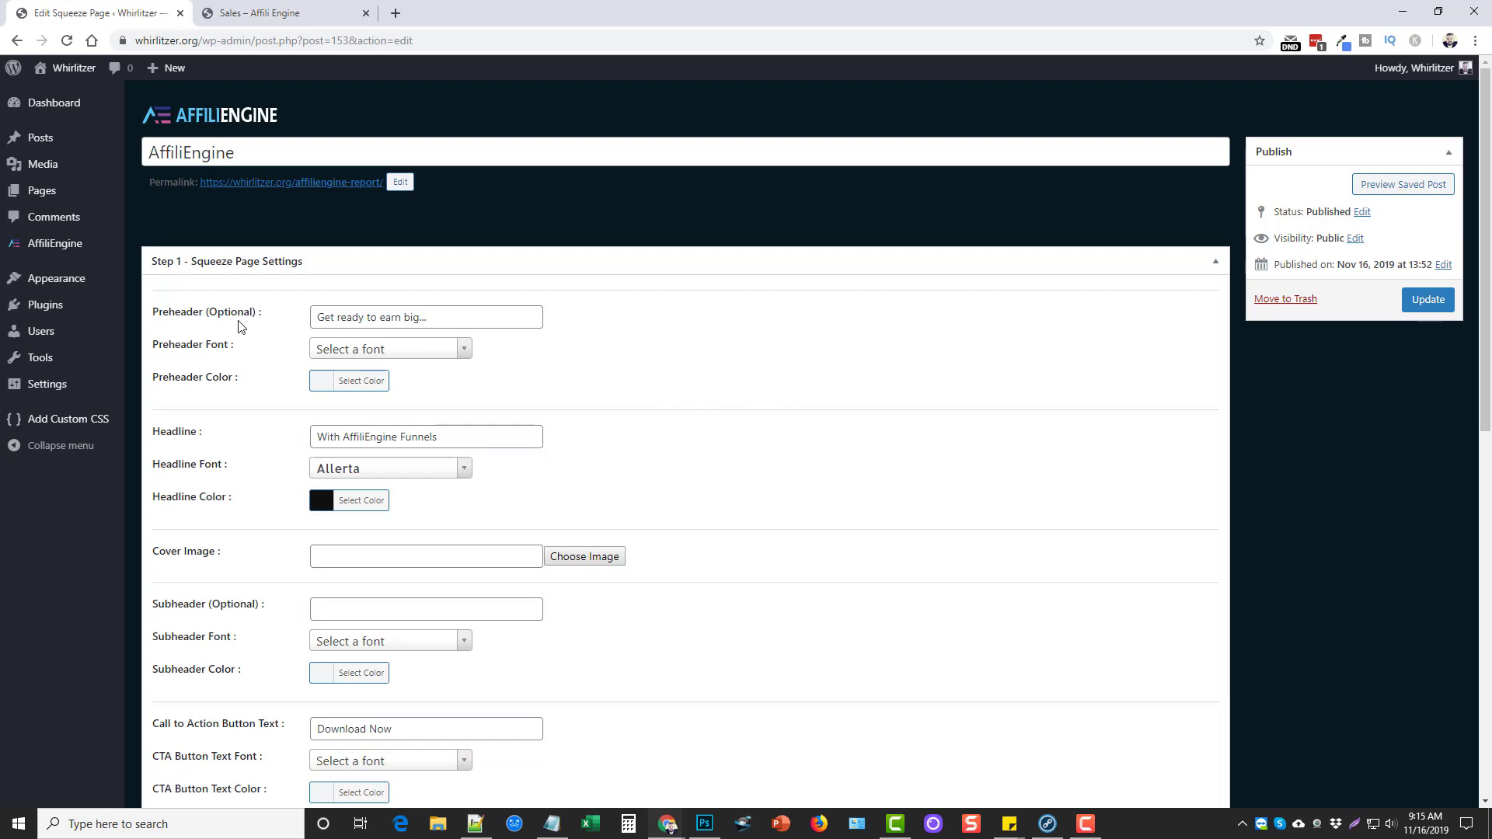
middle_click(326, 184)
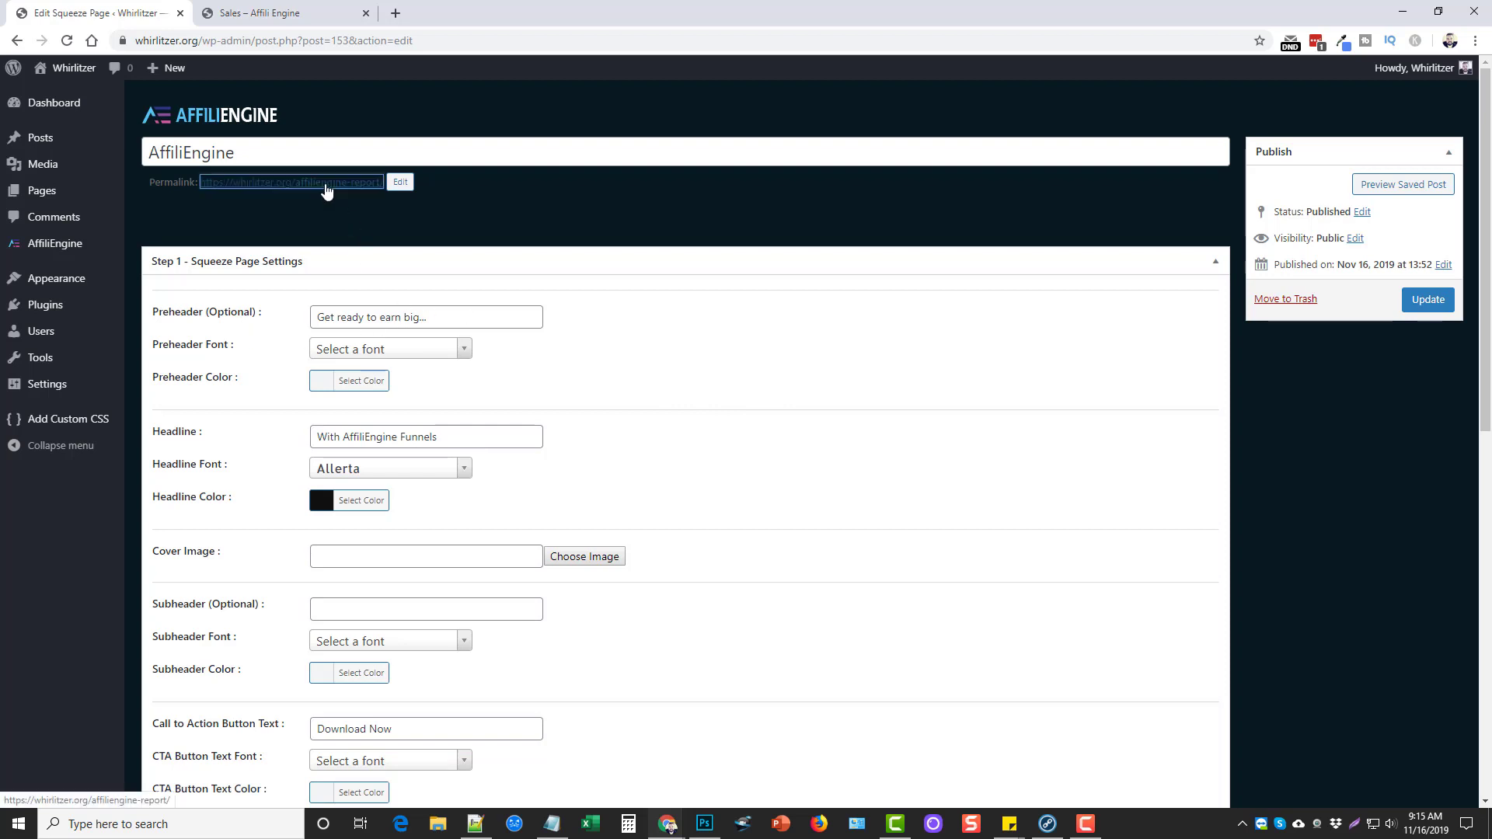
click(272, 14)
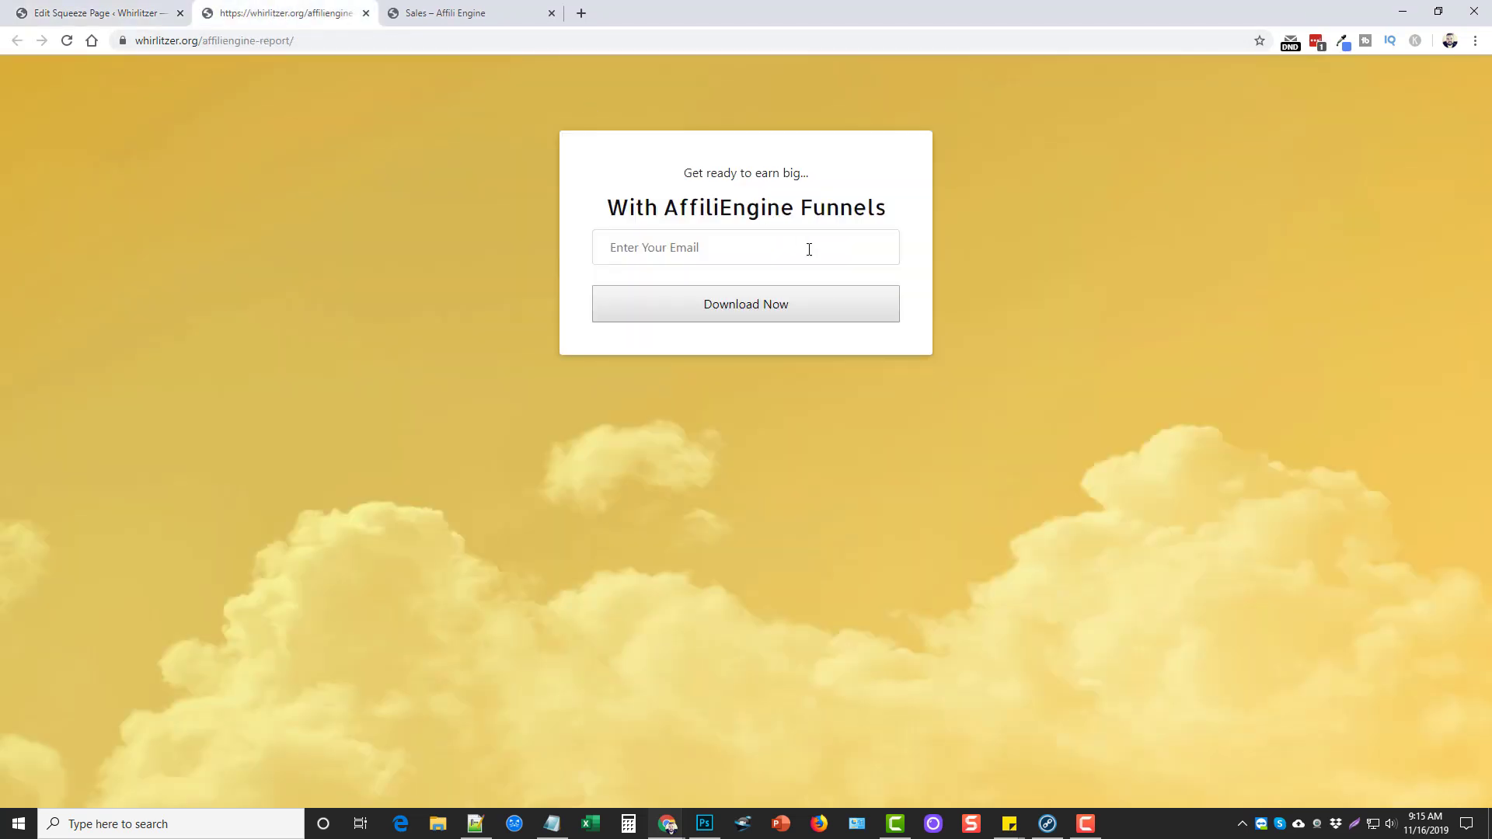
click(661, 247)
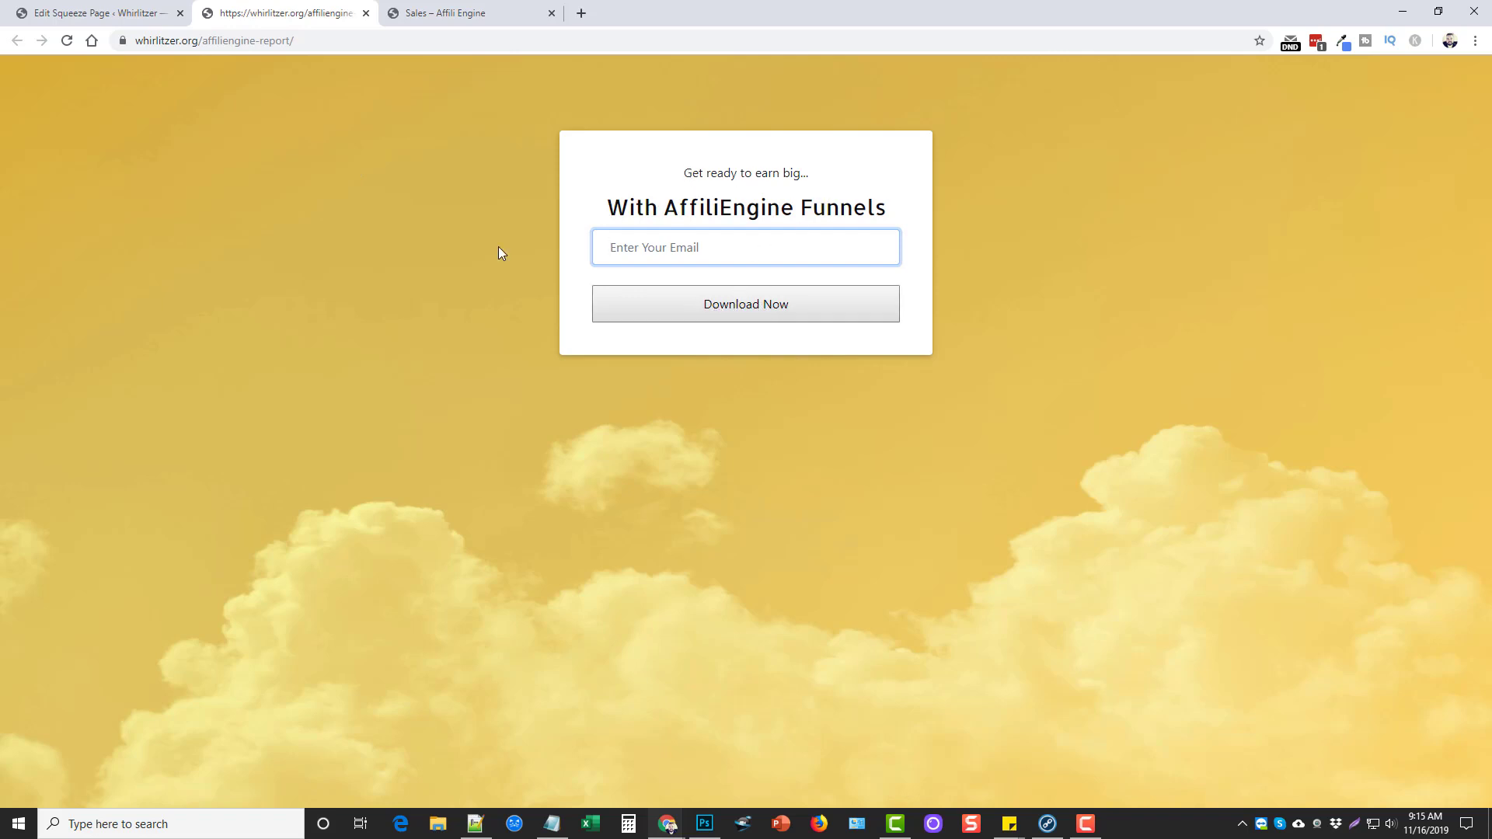
click(115, 17)
Compare the squeeze page's preheader and headline text with the live page
drag(443, 318, 287, 318)
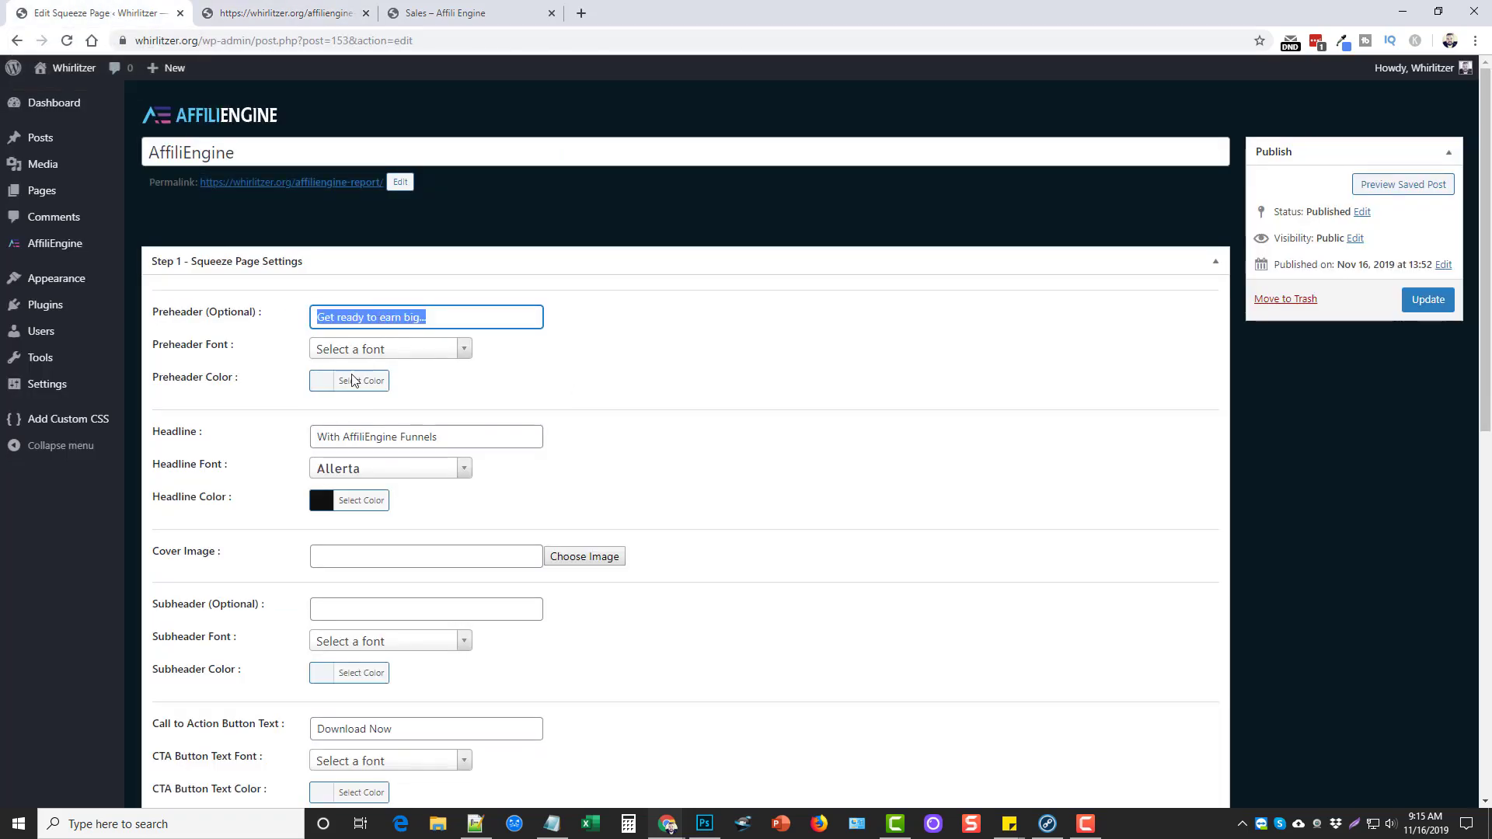
scroll(618, 467, down, 2)
drag(466, 437, 364, 436)
drag(364, 280, 394, 280)
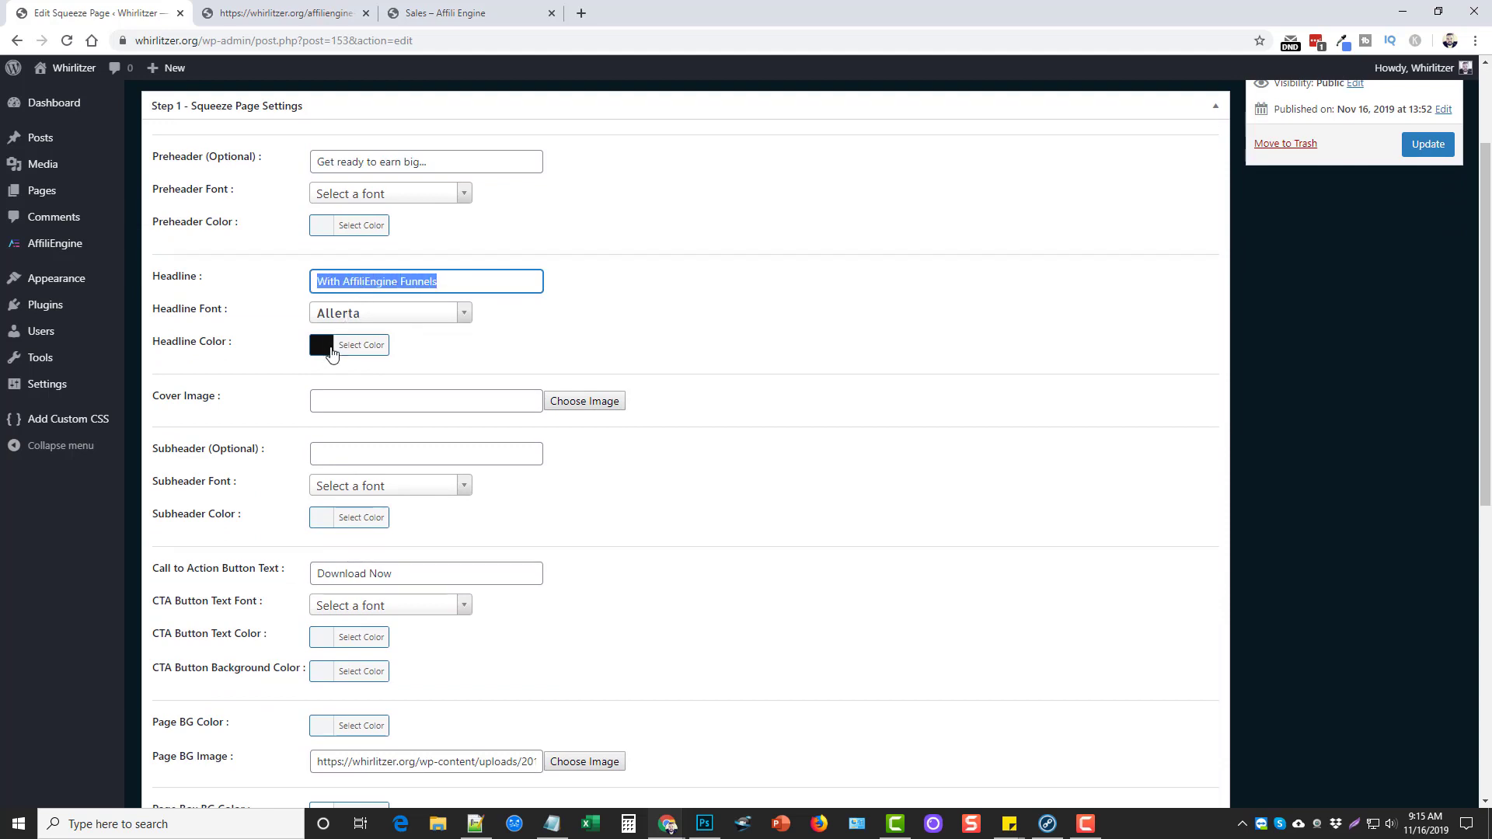
scroll(723, 506, down, 2)
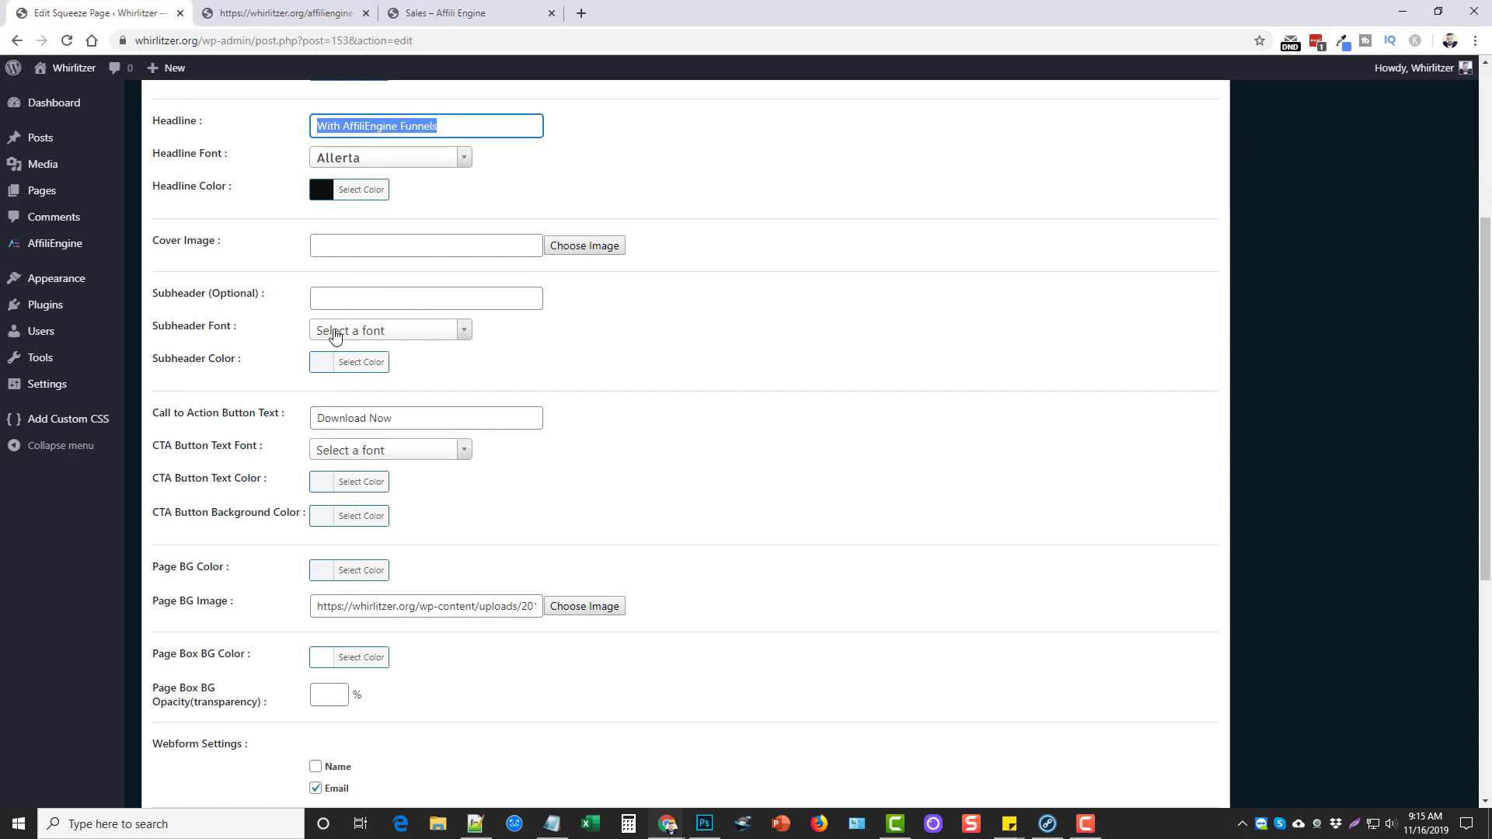
scroll(727, 381, down, 2)
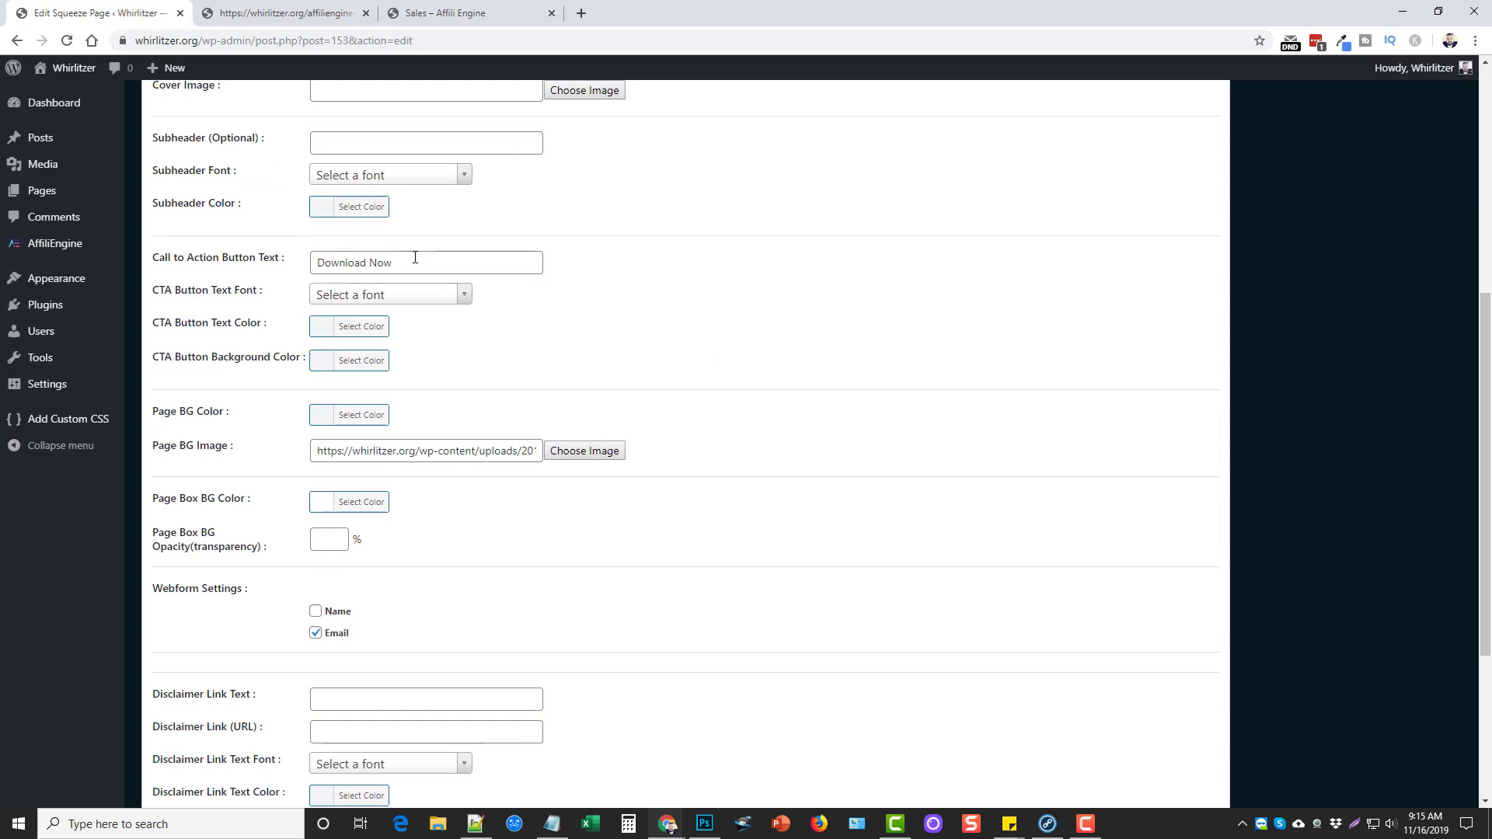
click(334, 13)
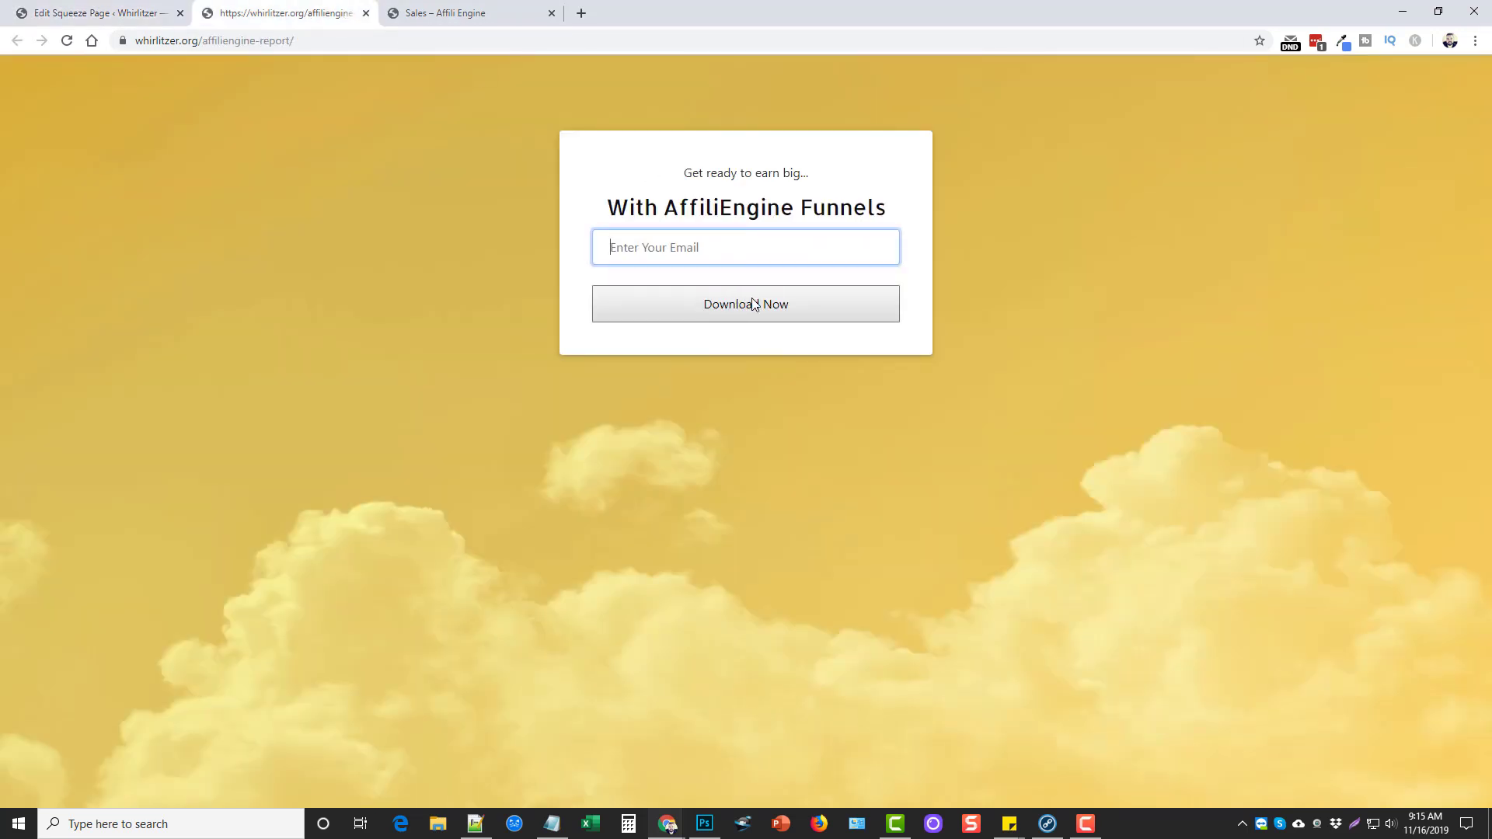
click(128, 9)
Check the live signup form, then enable Name alongside Email under Webform Settings
scroll(303, 281, down, 3)
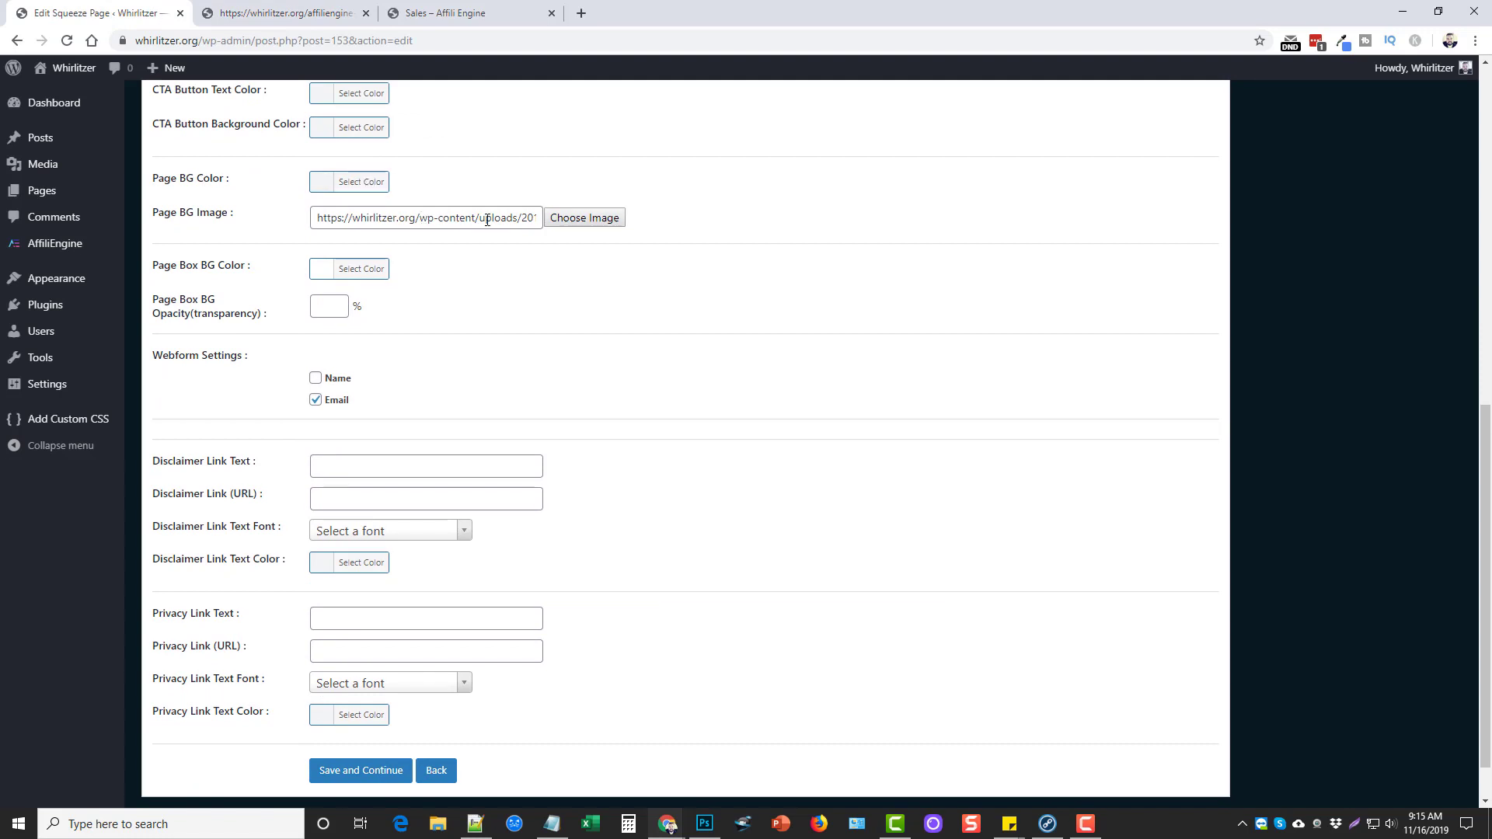
click(288, 12)
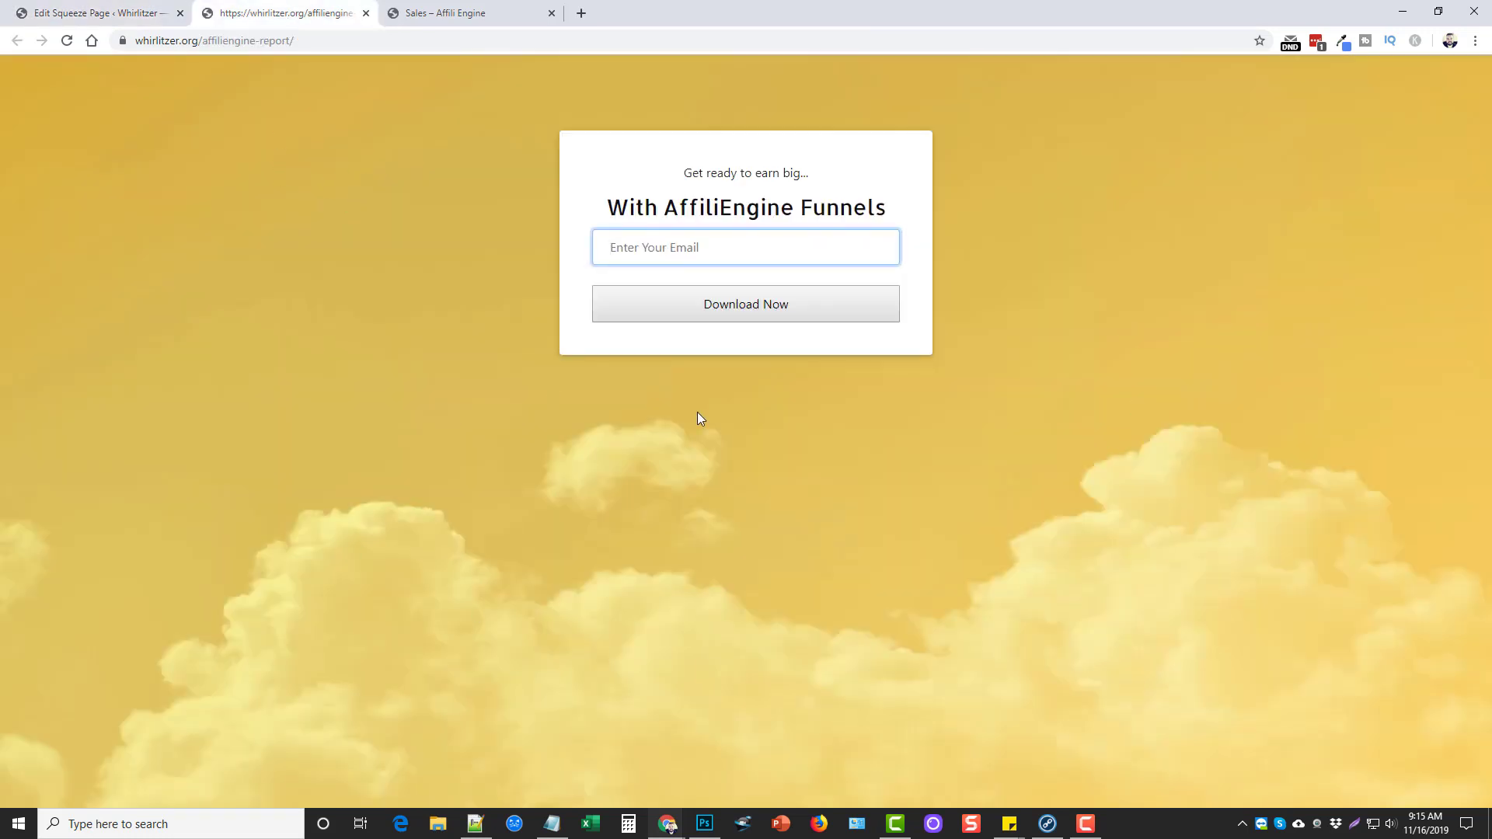
click(88, 13)
scroll(557, 444, down, 1)
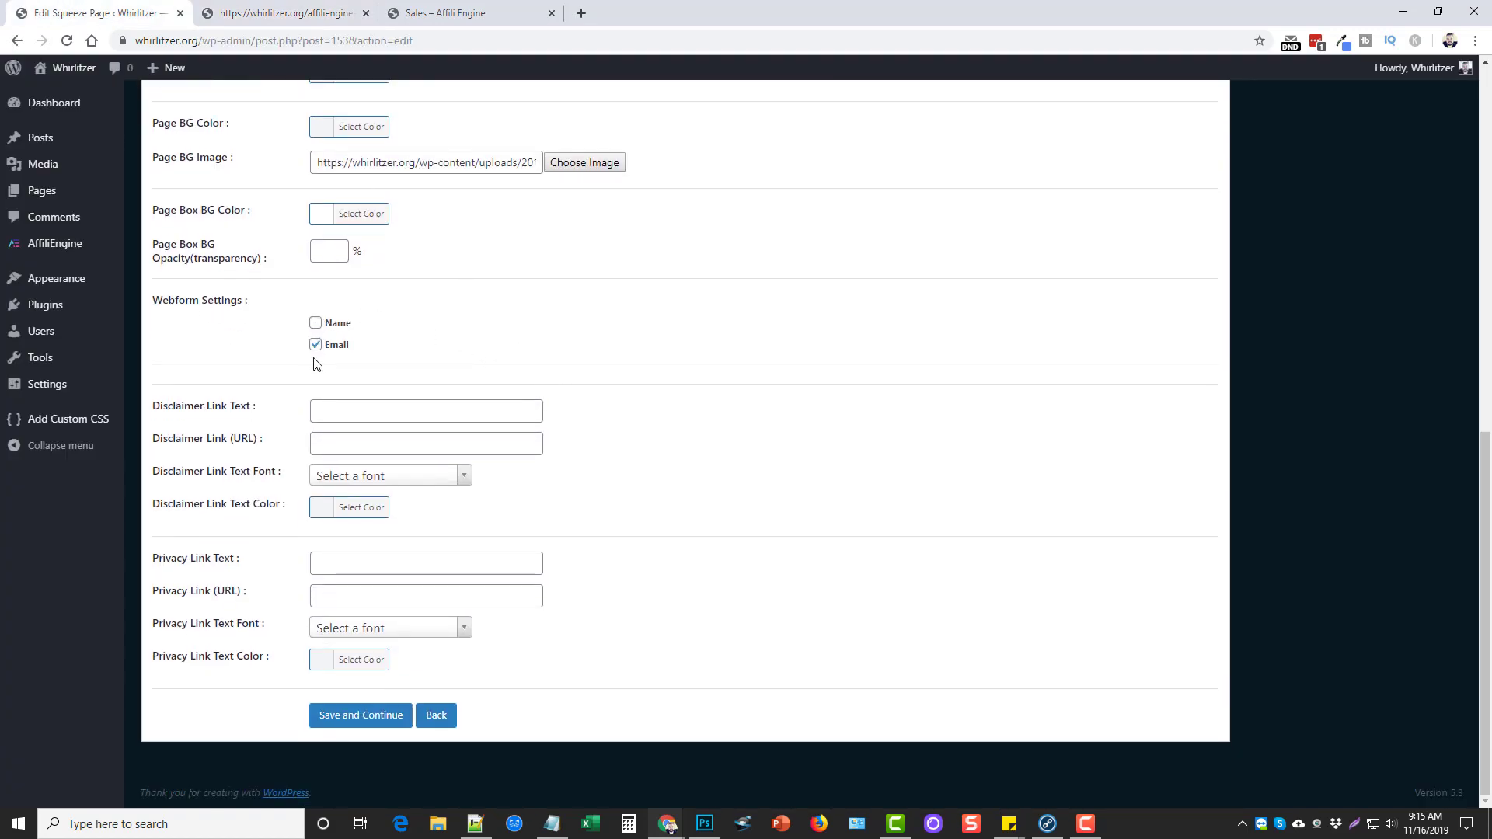
click(292, 14)
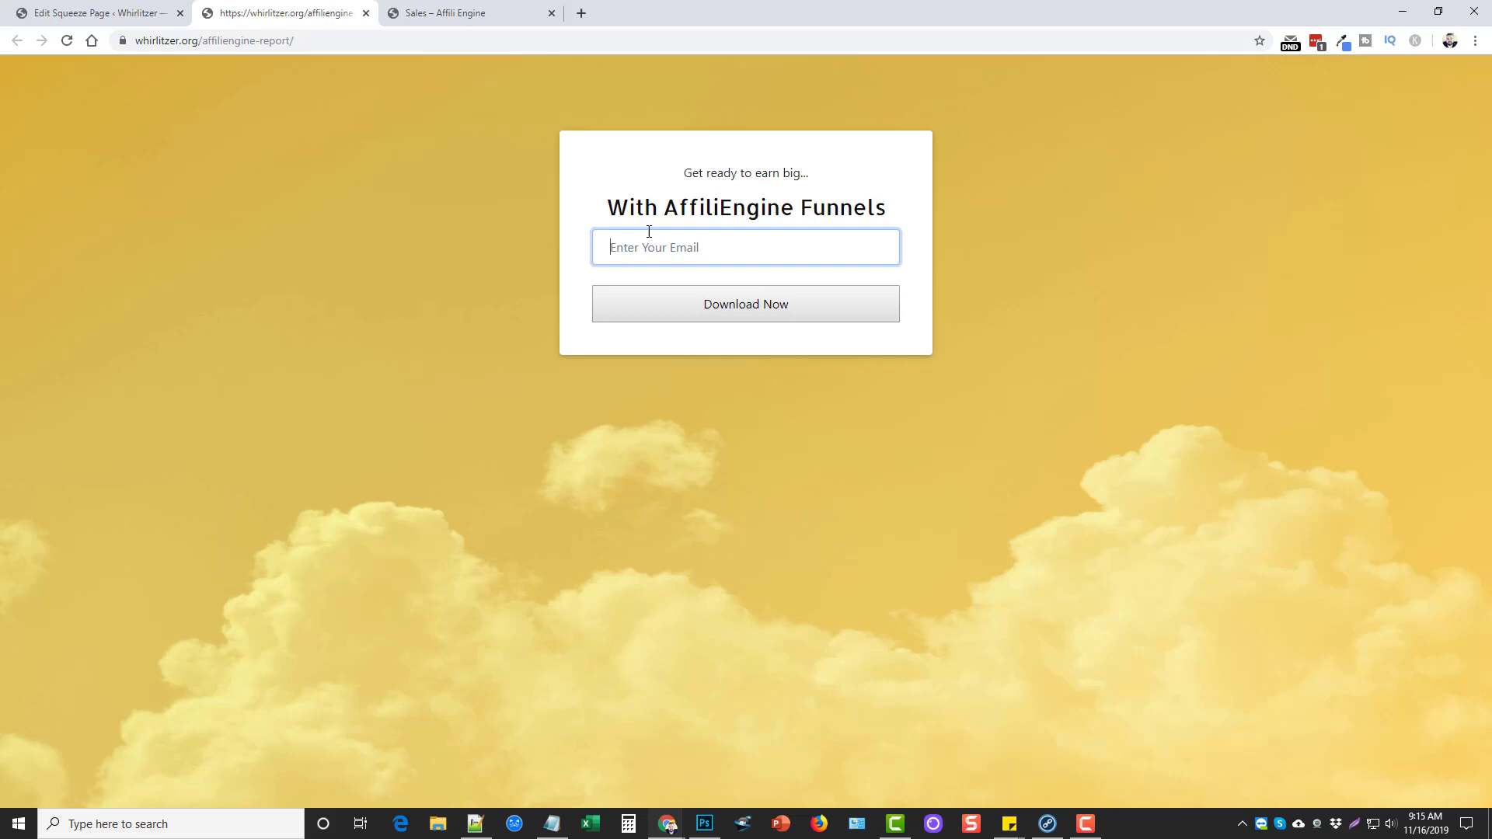
click(101, 13)
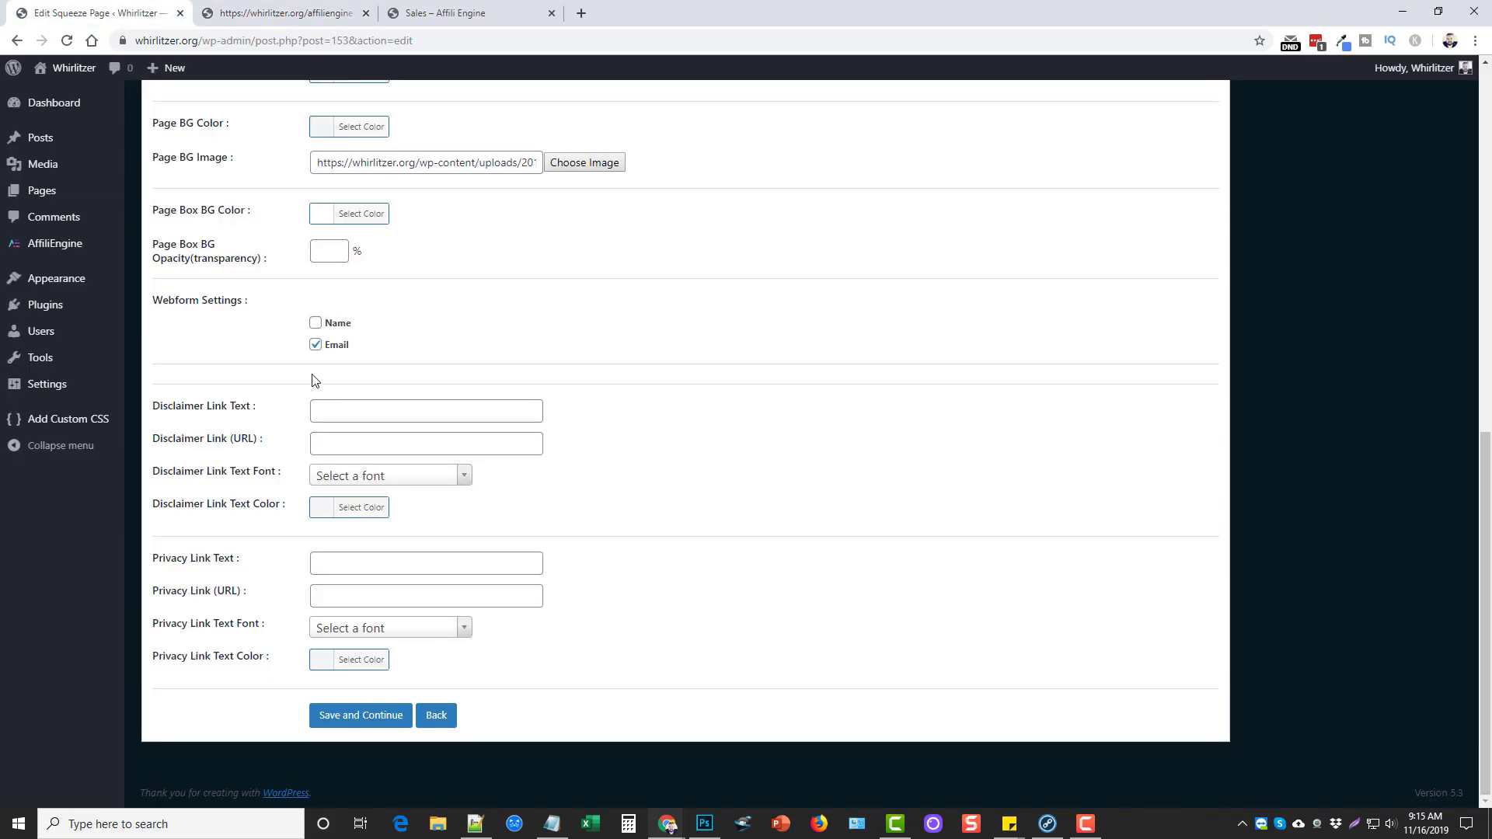
click(315, 323)
scroll(790, 526, up, 15)
Update the squeeze page and reload the live page to confirm the name field appears
click(1428, 299)
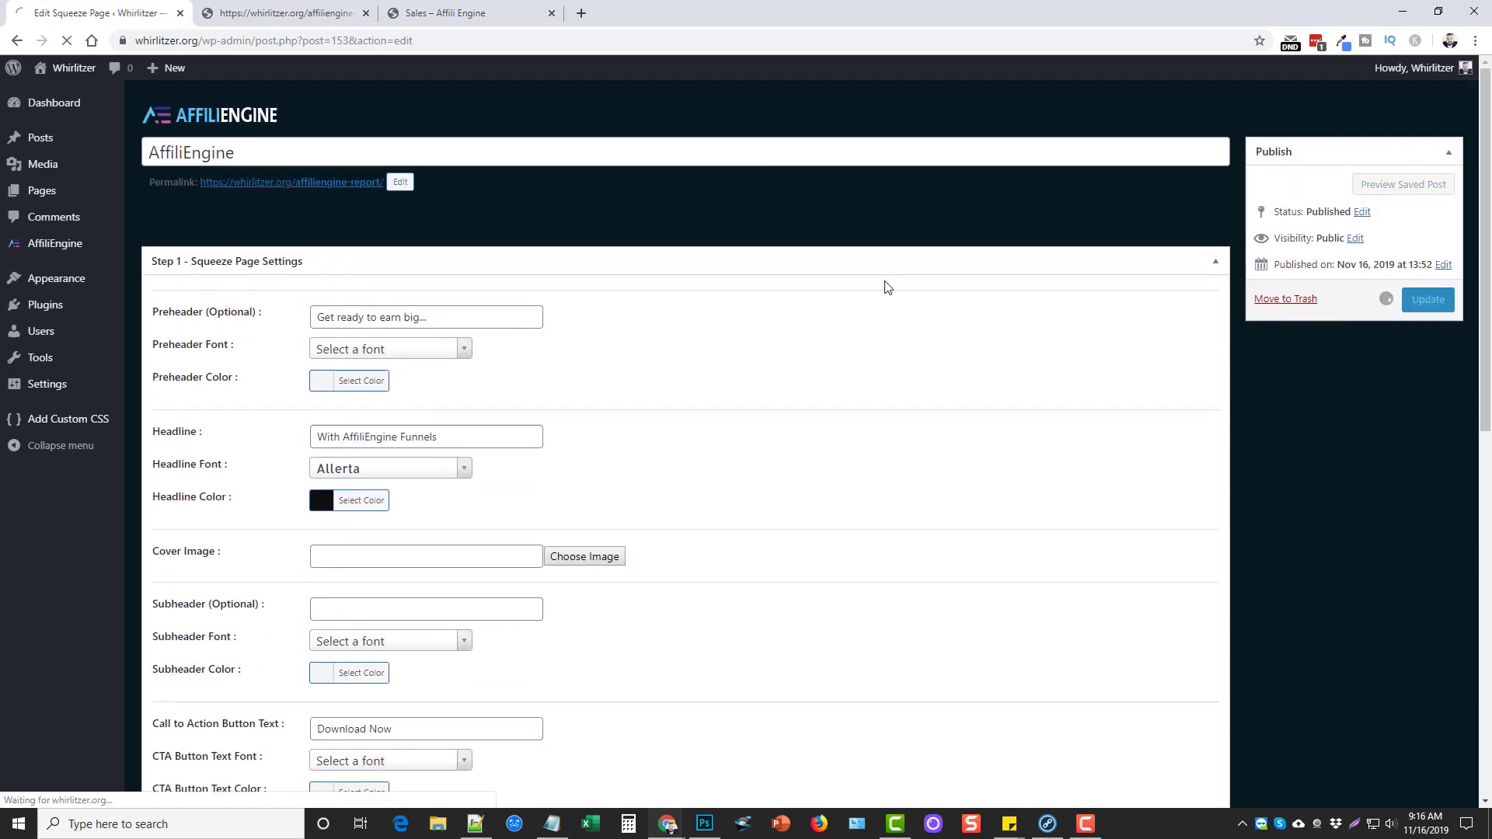
click(302, 13)
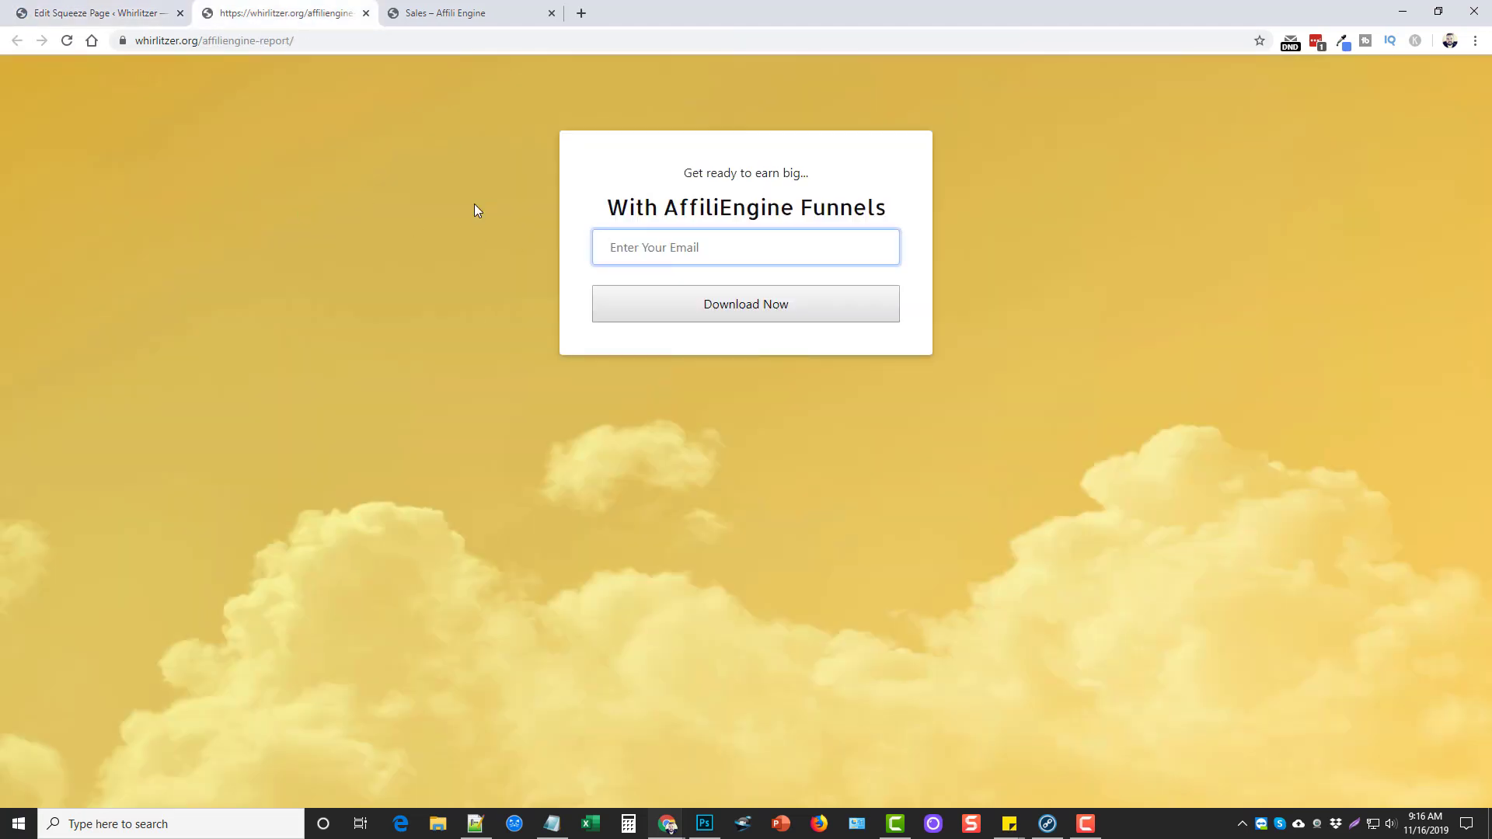
click(68, 43)
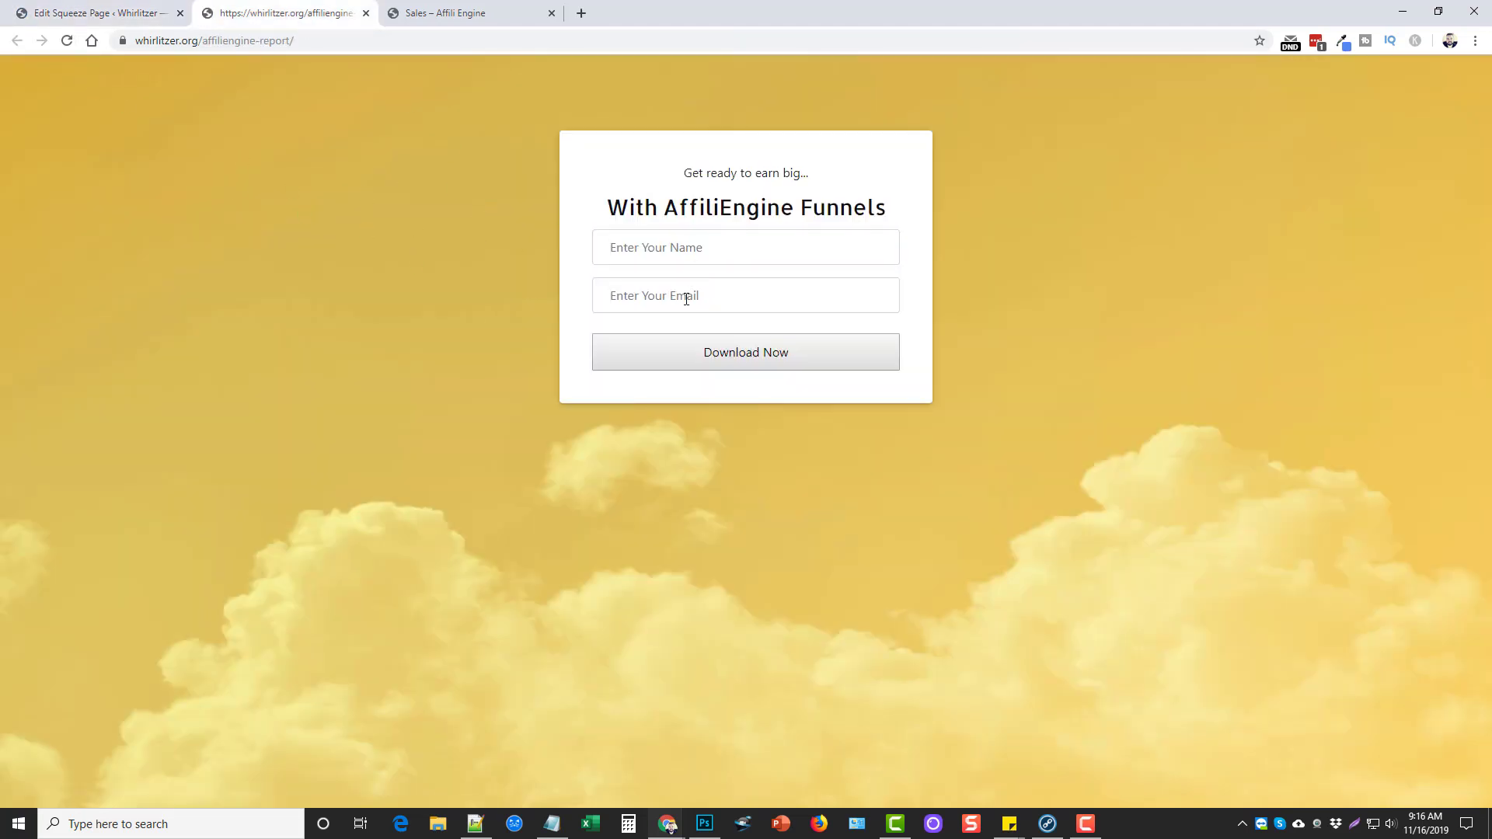
click(97, 13)
Turn off the Email webform field, leaving only Name, and update the squeeze page
scroll(477, 466, down, 10)
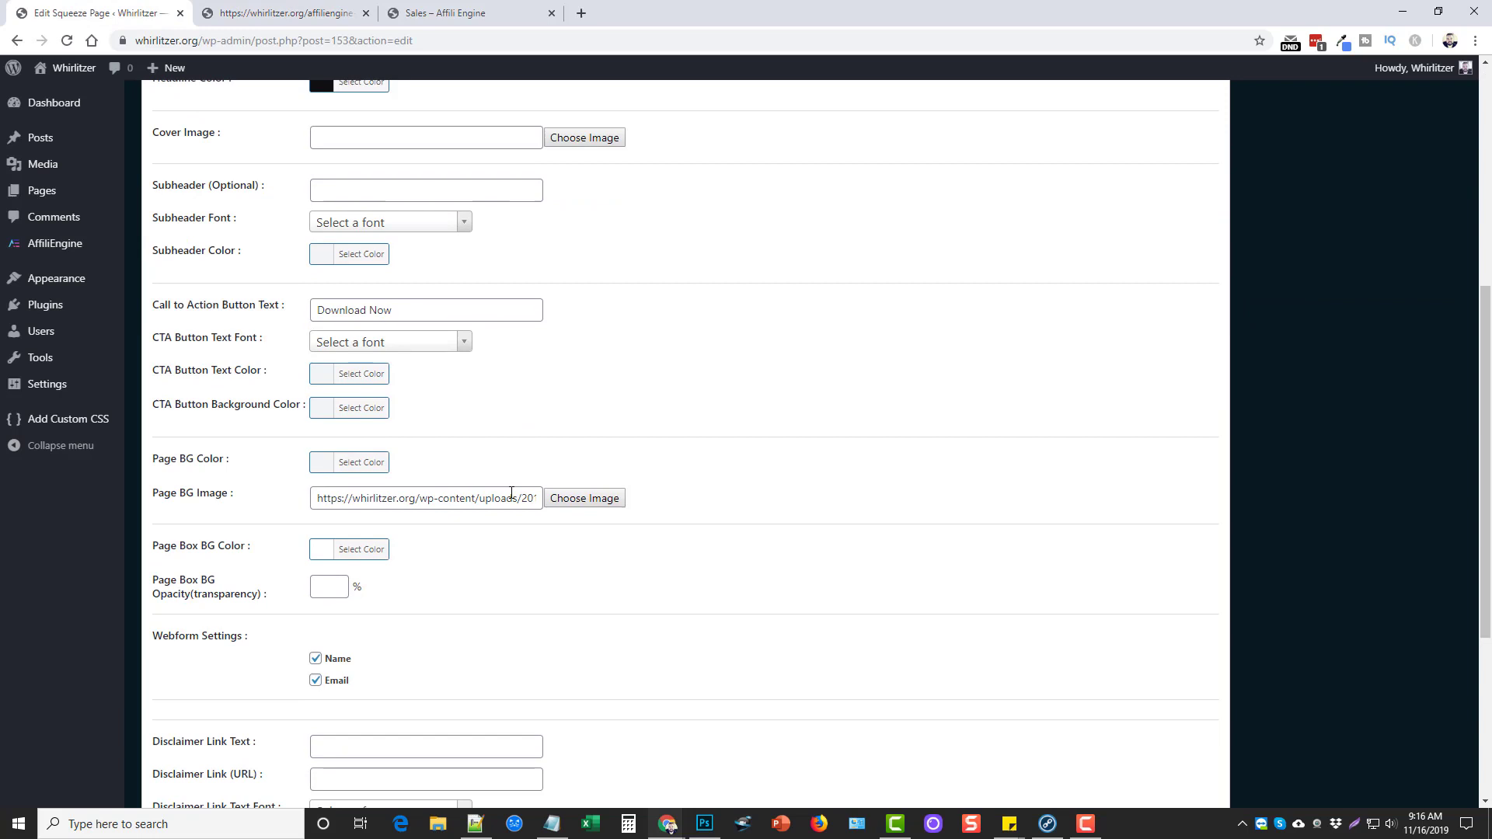
click(316, 360)
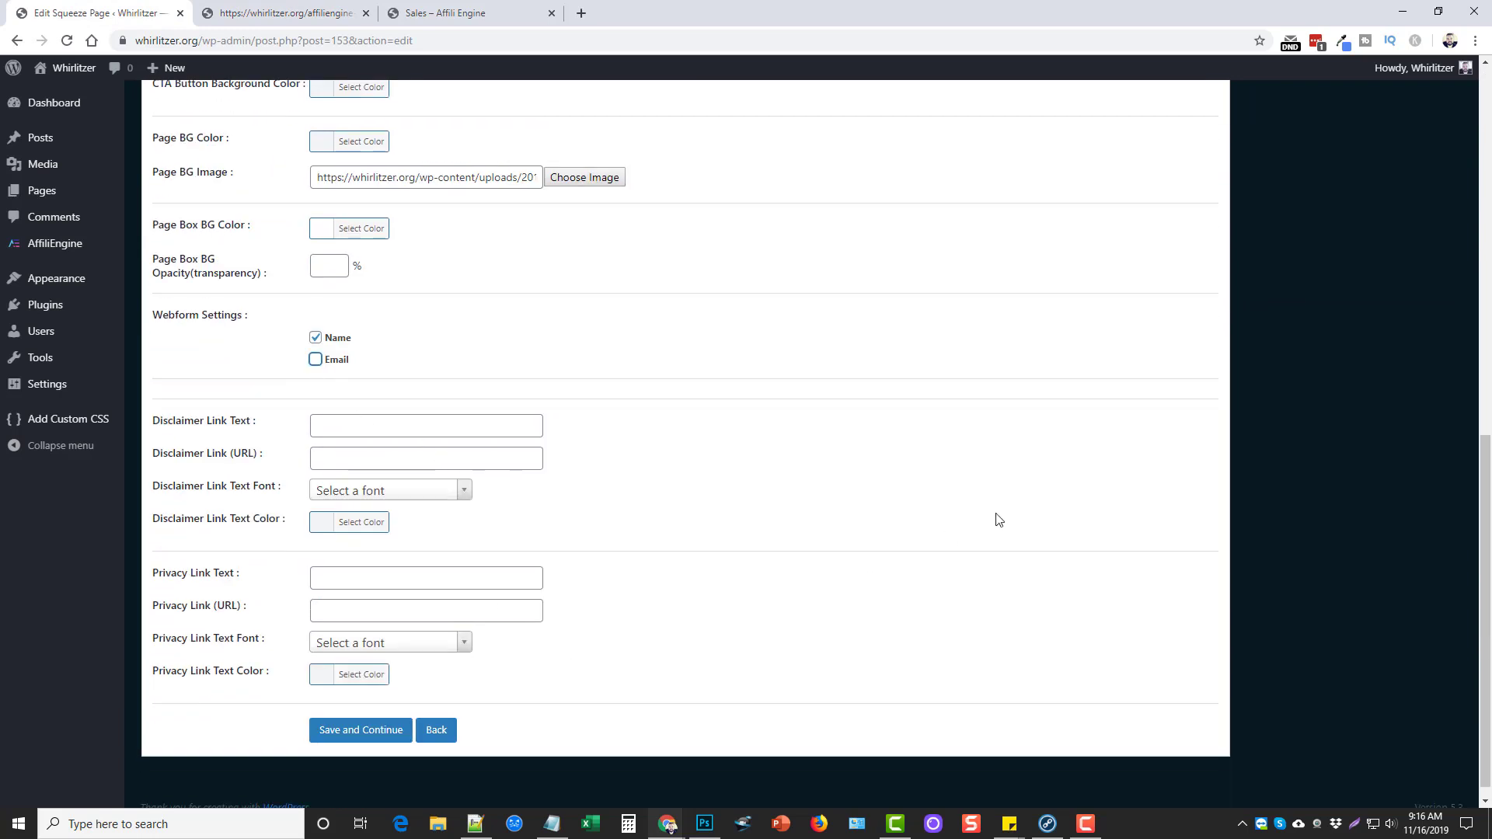
scroll(1151, 488, up, 8)
scroll(1152, 487, up, 2)
click(1427, 344)
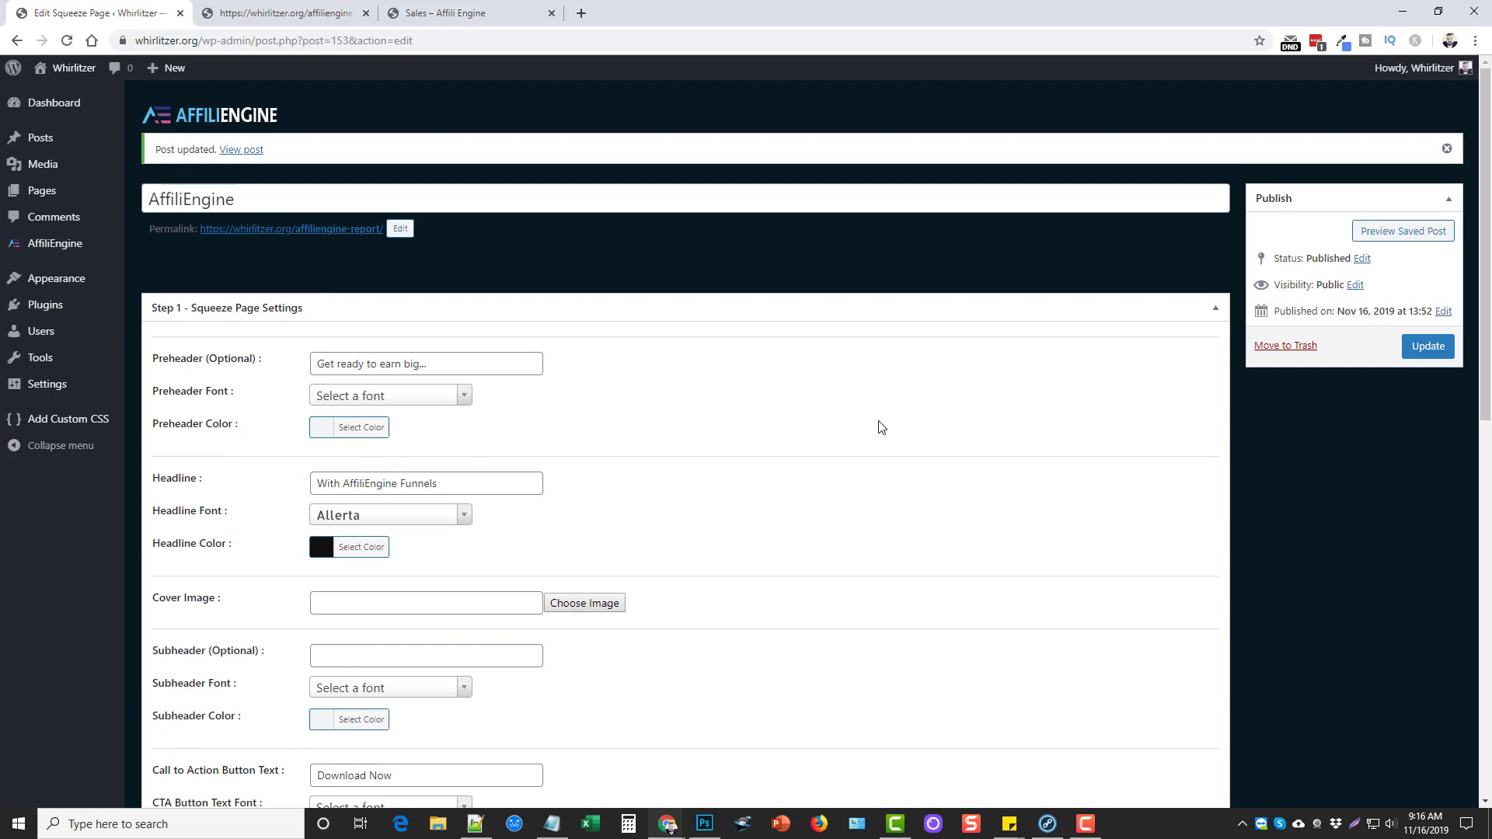
scroll(766, 473, down, 4)
scroll(759, 490, down, 4)
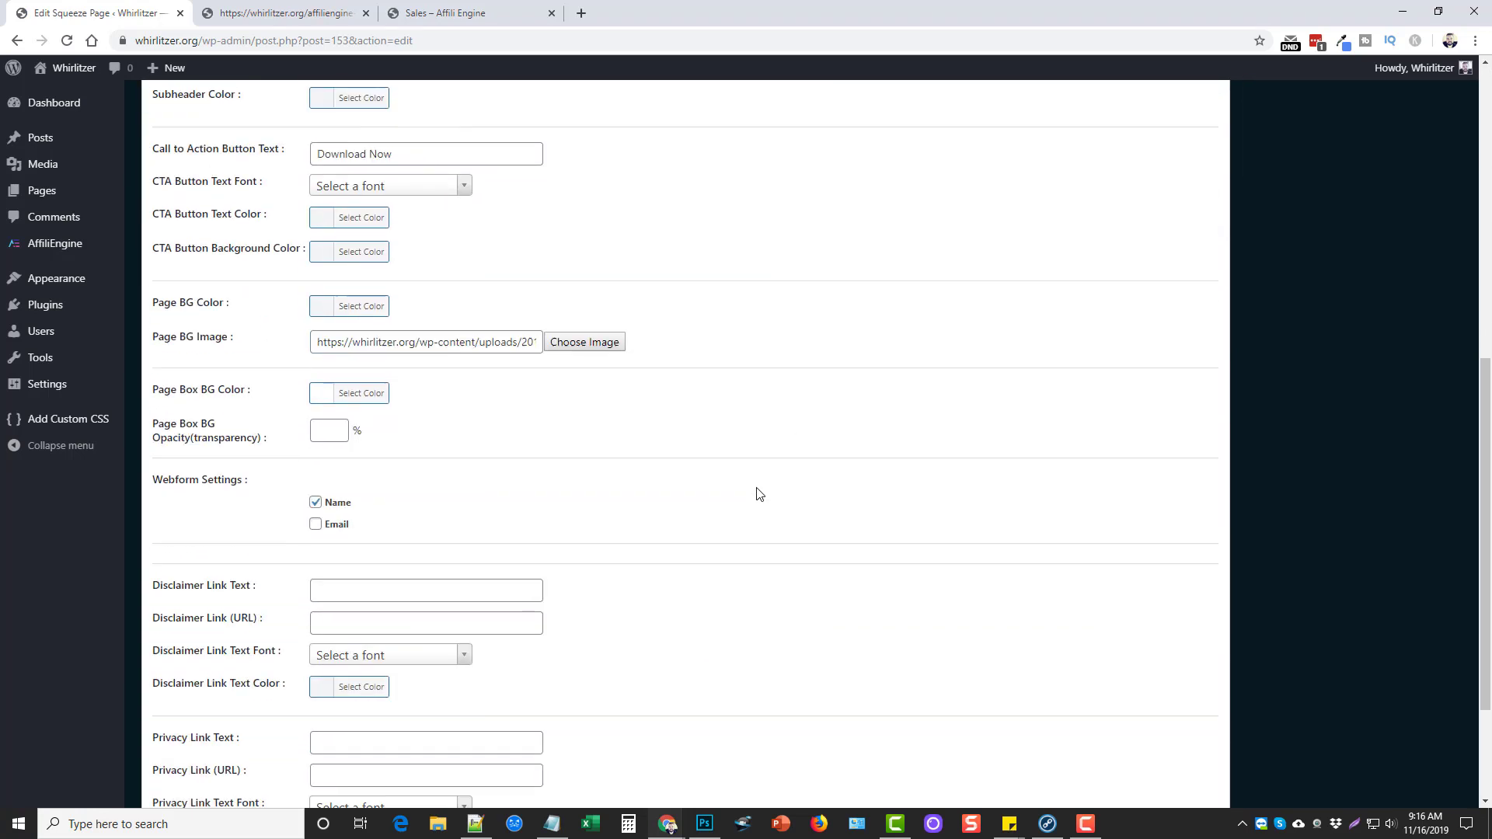
scroll(723, 476, down, 3)
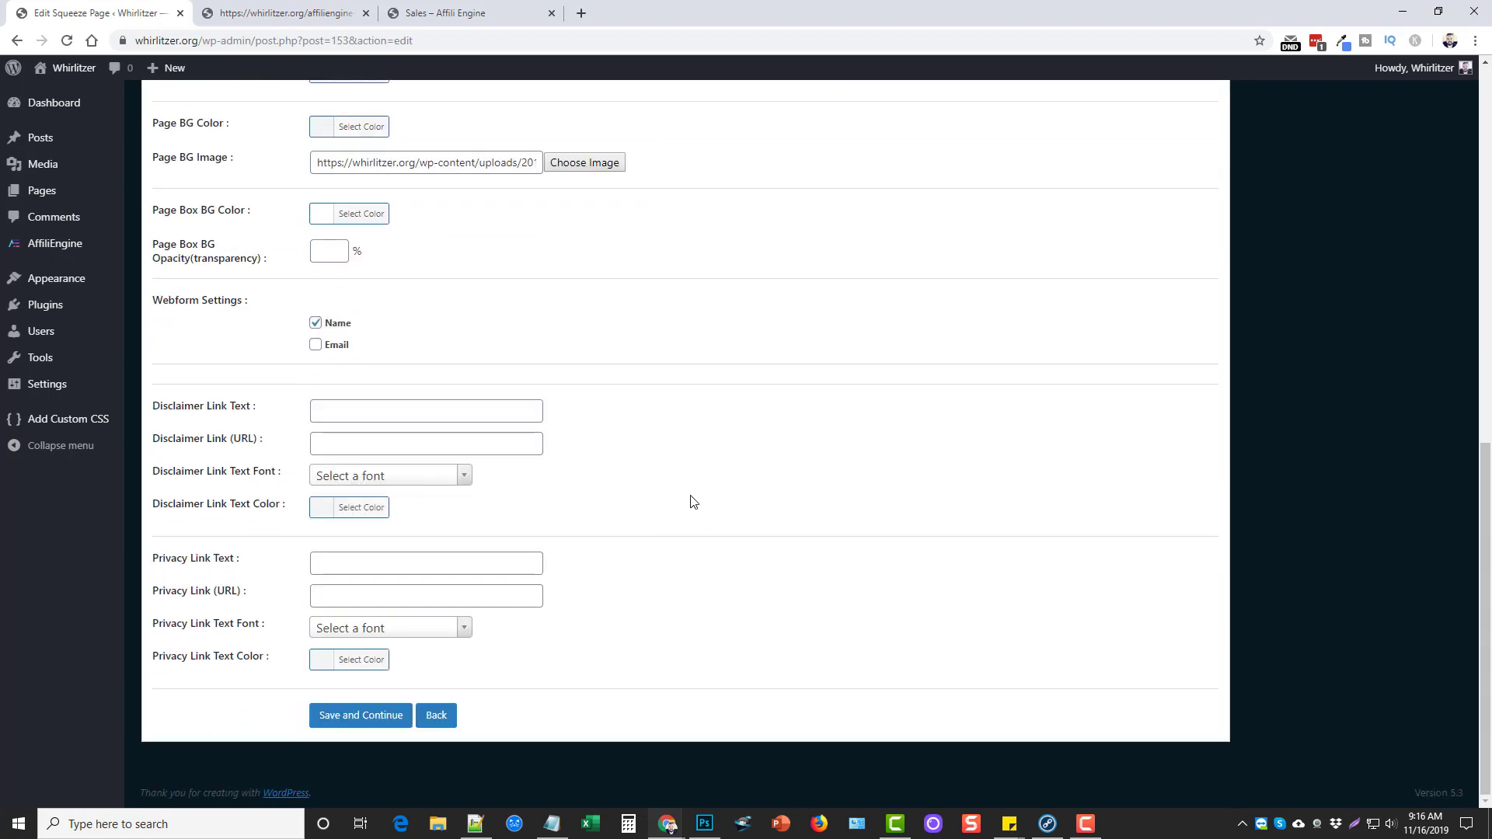
Save the squeeze page and review the Thanks page title, redirect text and Redirect URL
click(378, 715)
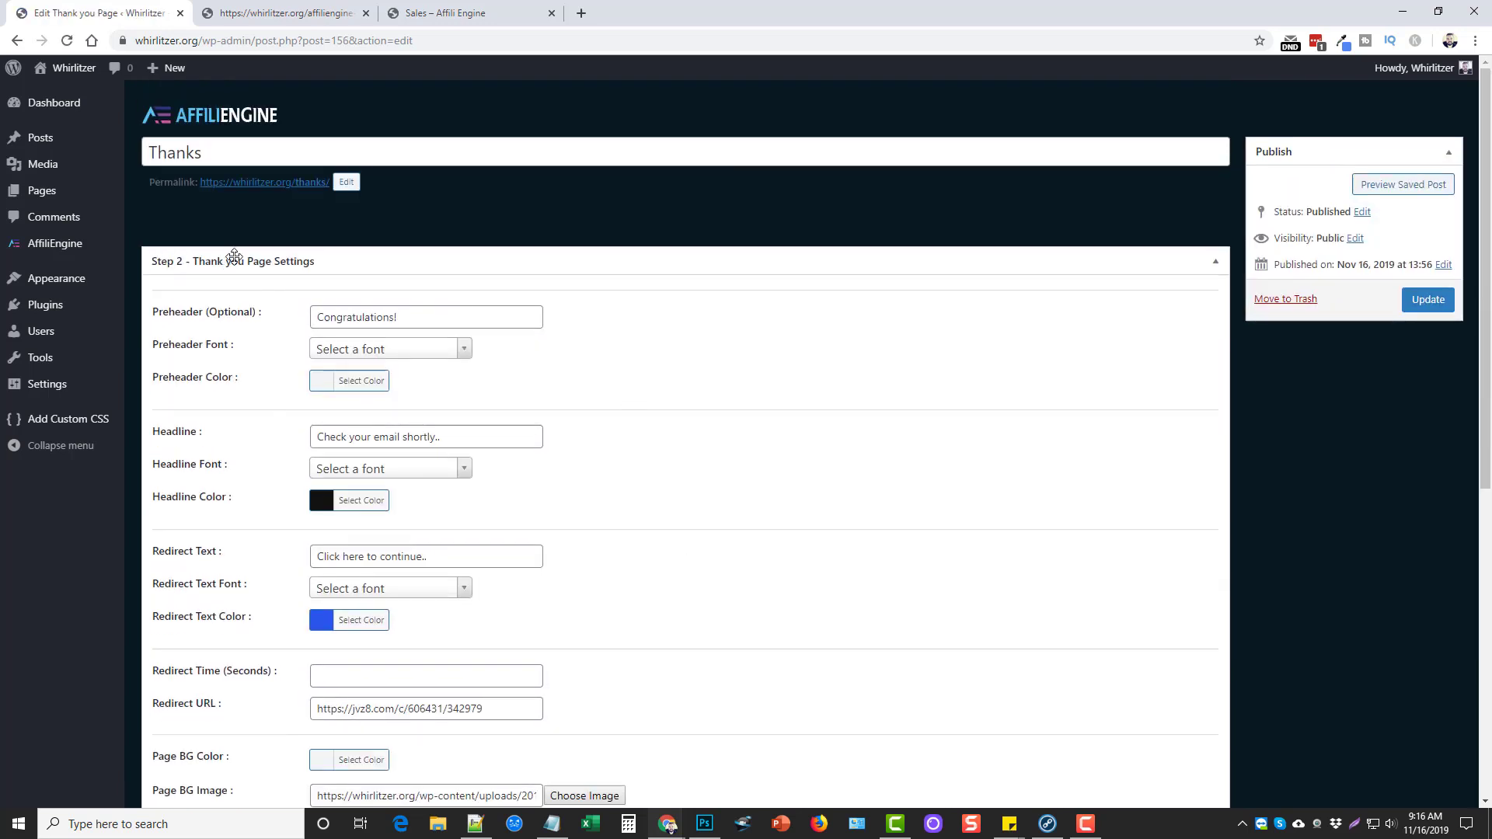
double_click(208, 153)
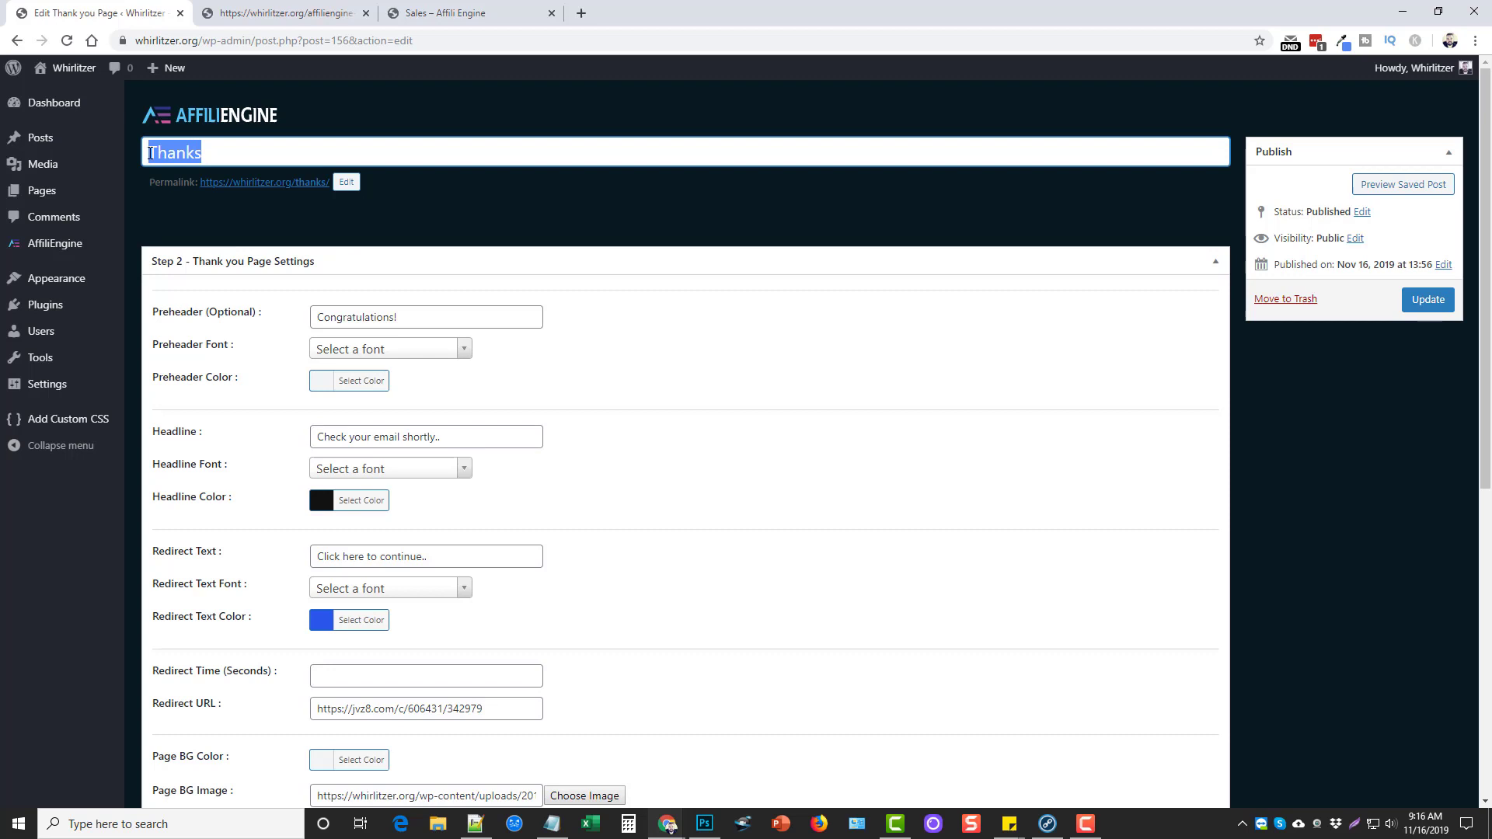
click(633, 327)
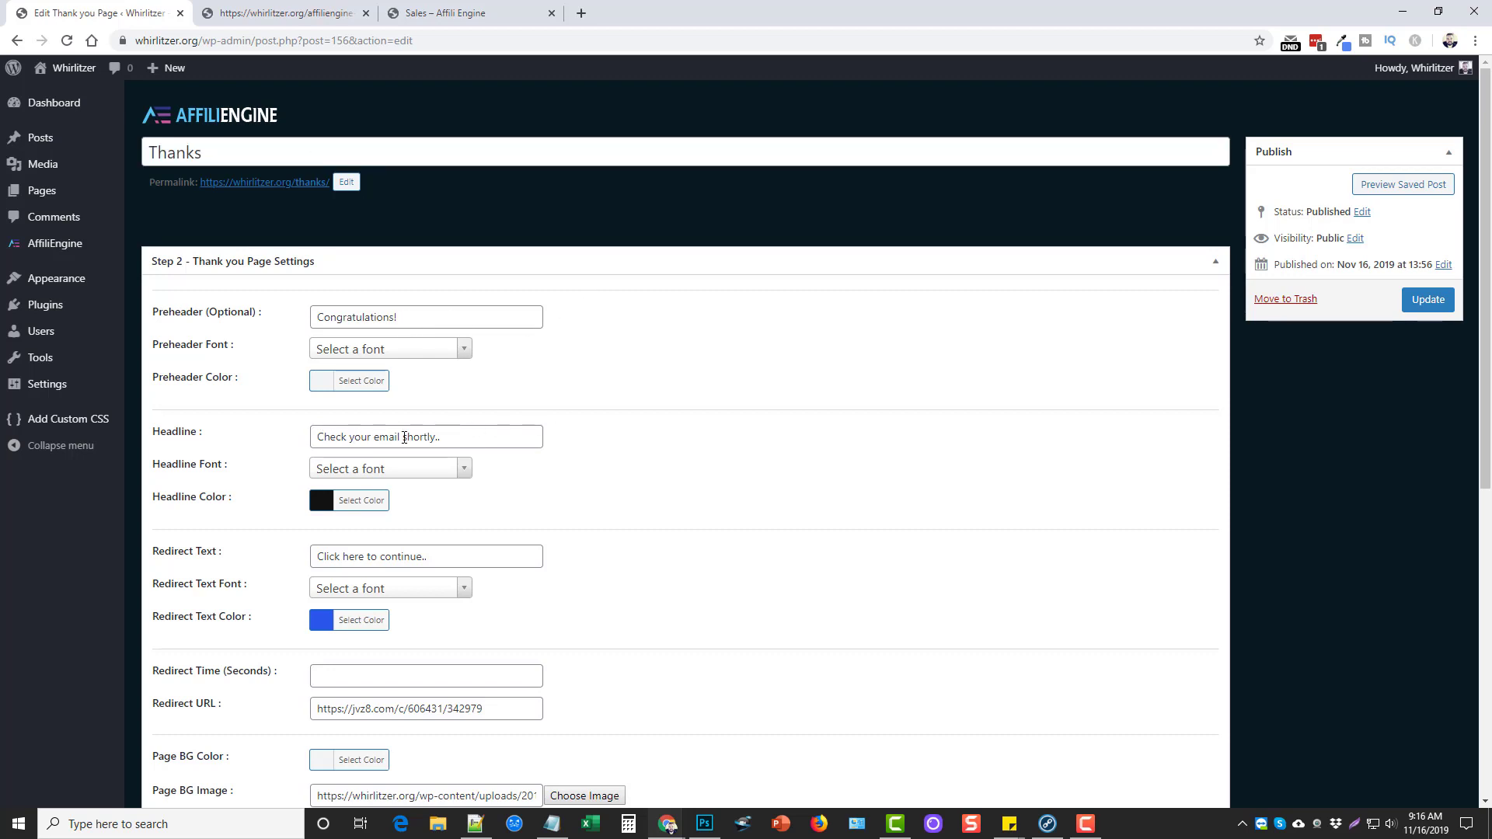
scroll(418, 393, down, 2)
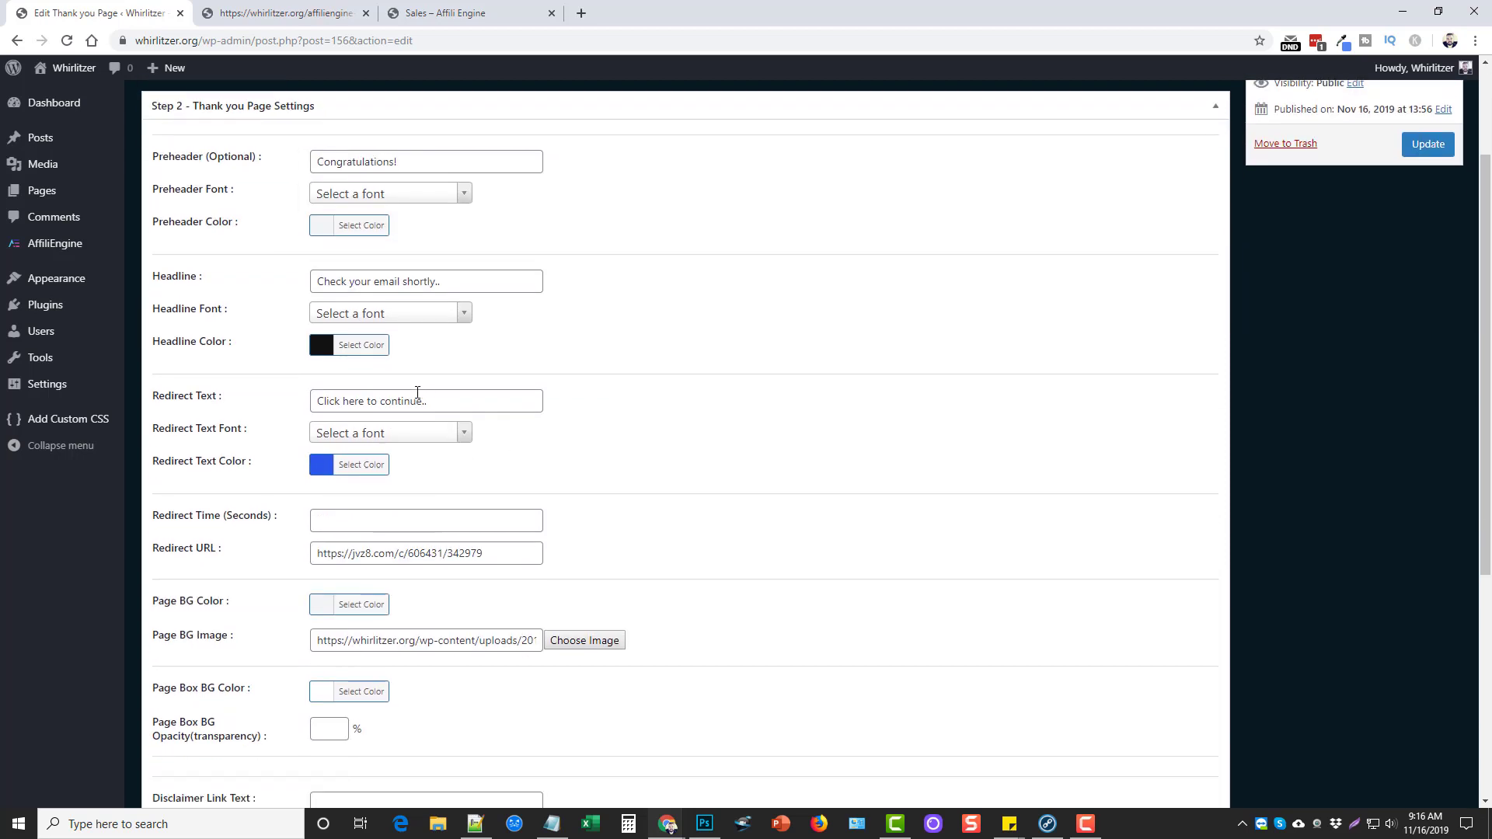
drag(313, 401, 451, 405)
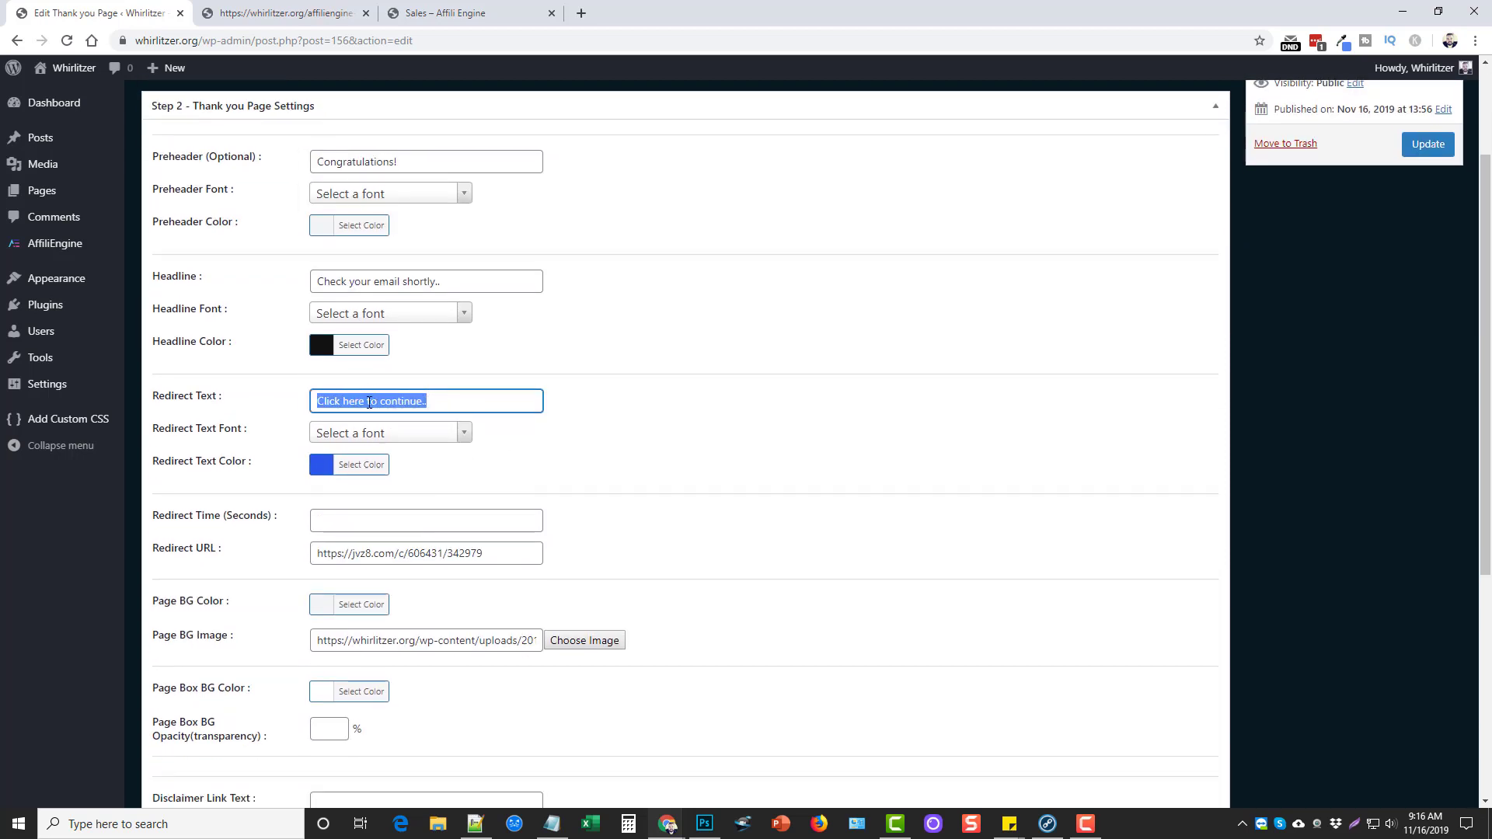
drag(485, 554, 312, 561)
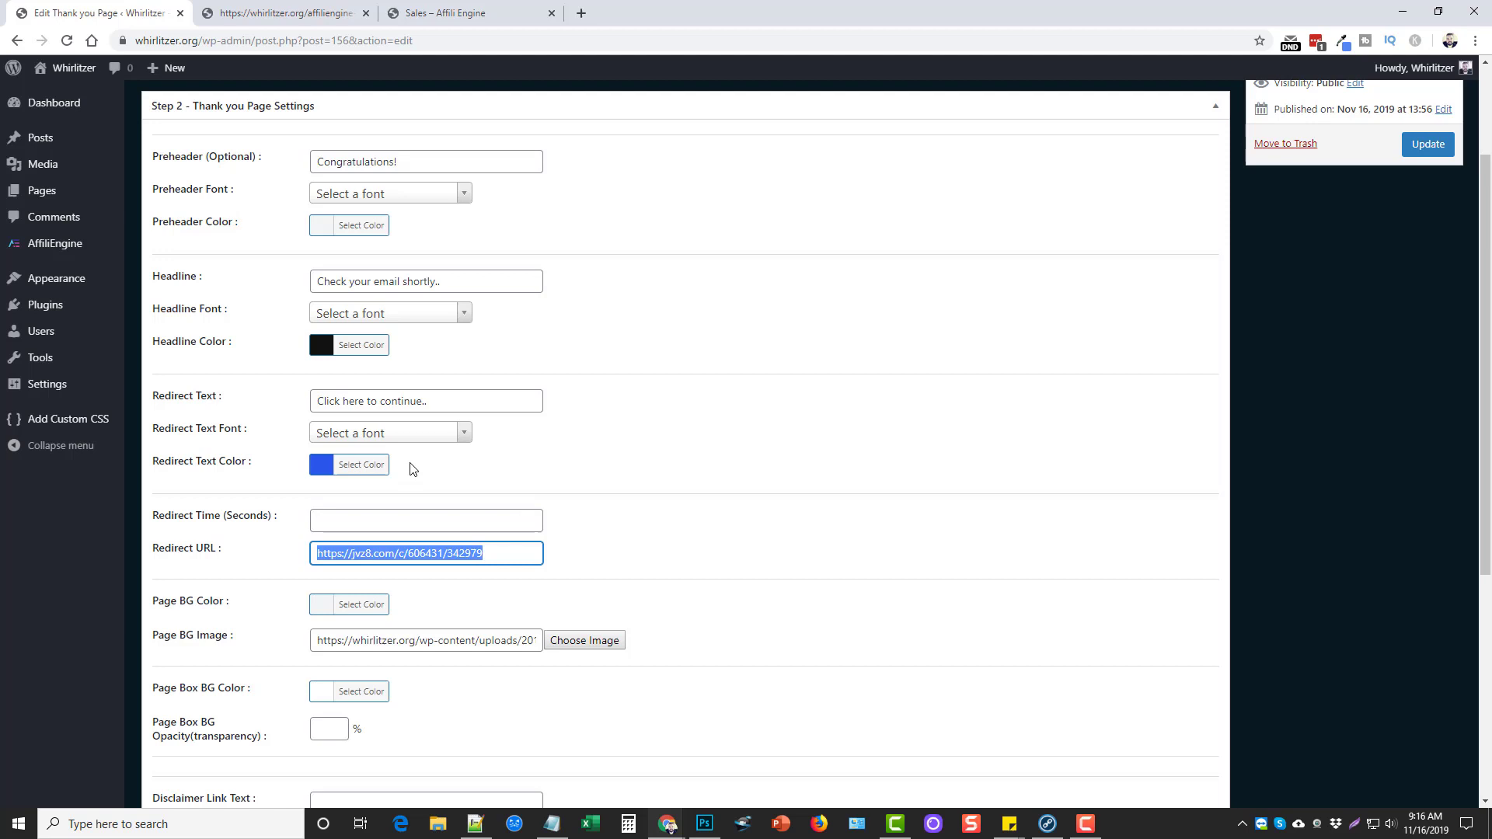
click(626, 460)
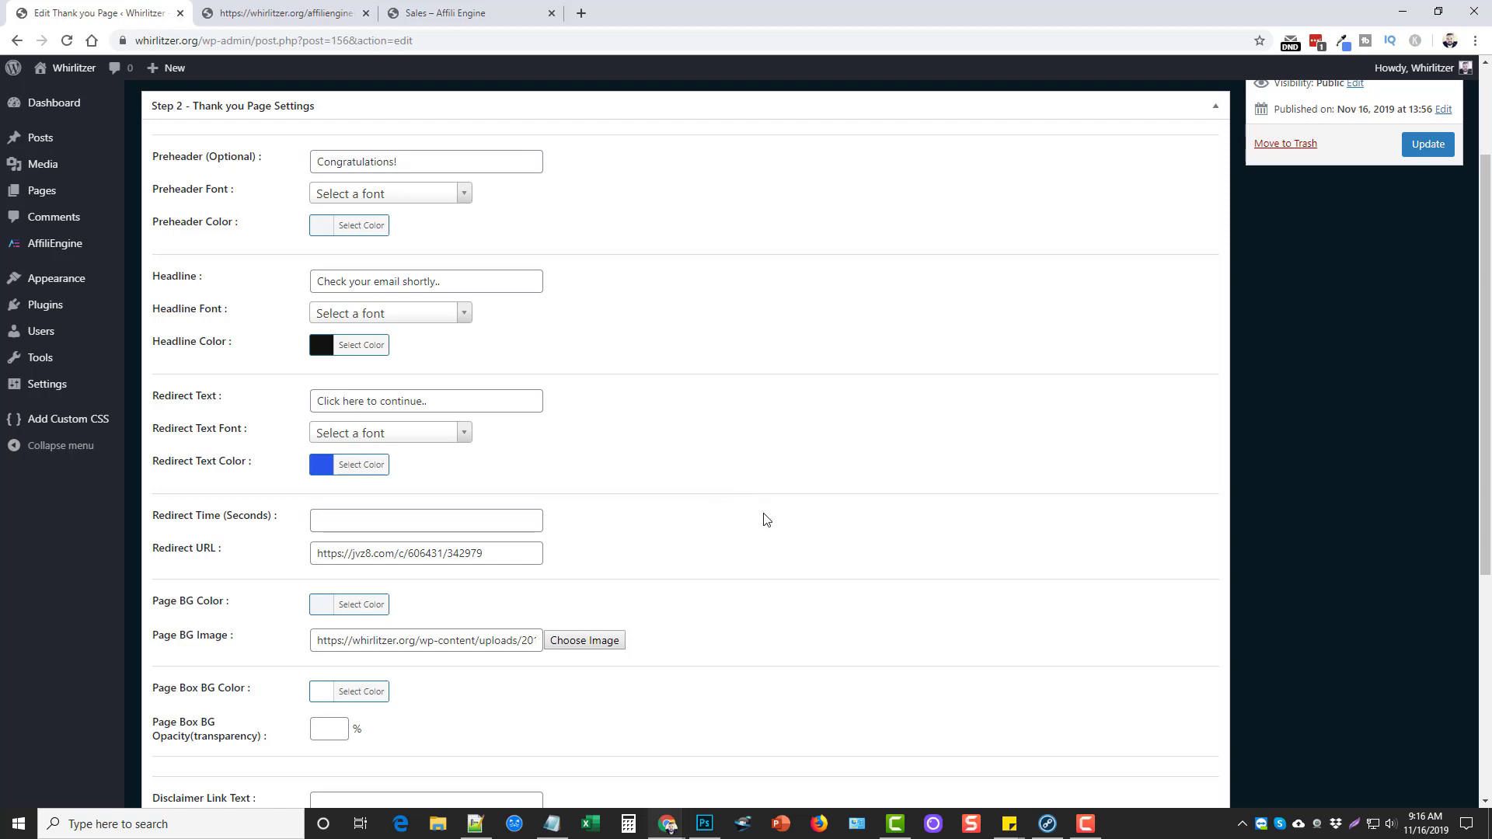
Check the Redirect Time (Seconds) value, then save and continue to the Download page settings
scroll(703, 501, up, 1)
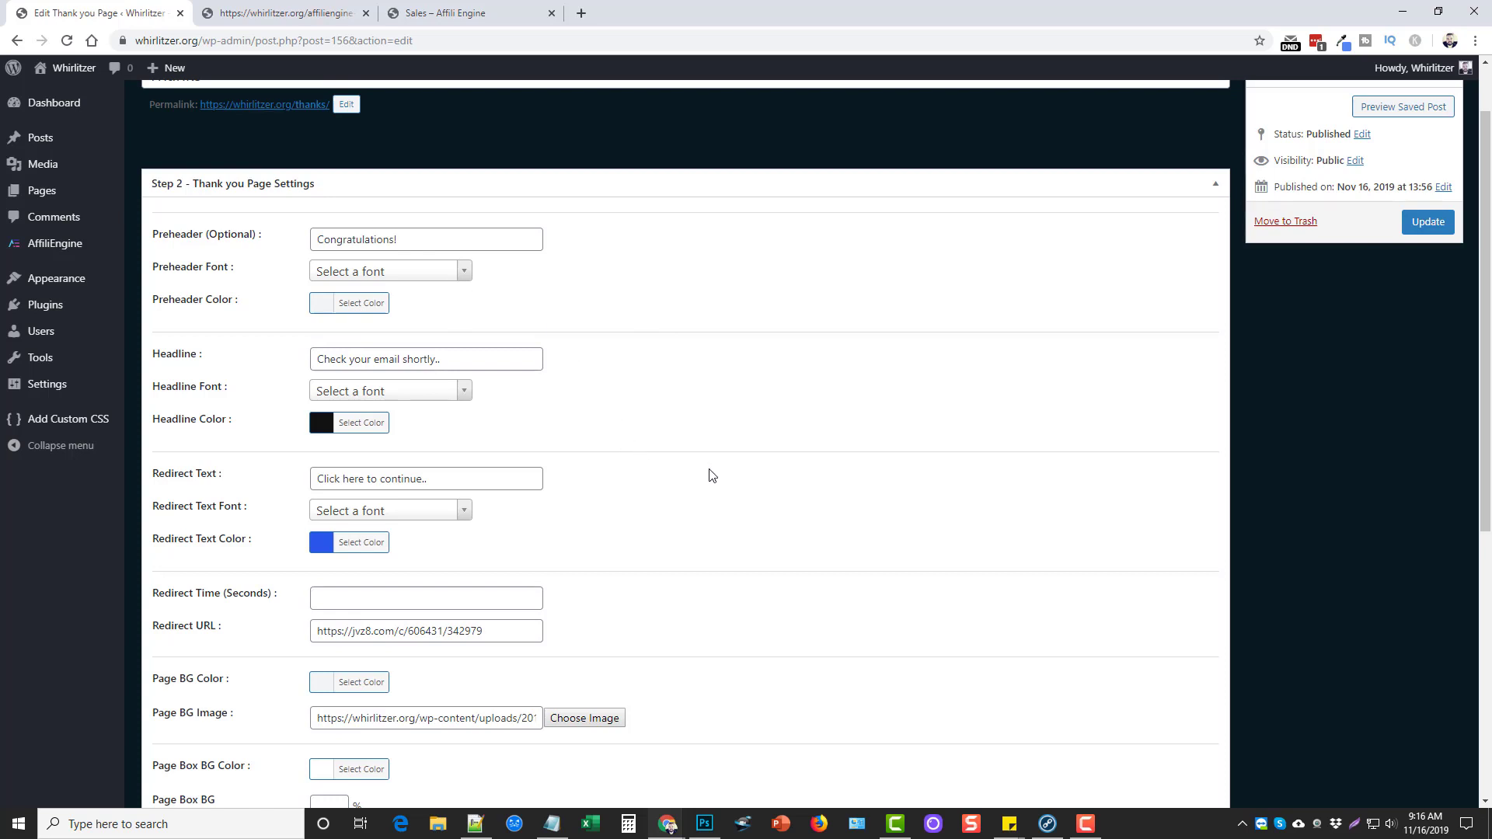
scroll(687, 507, down, 3)
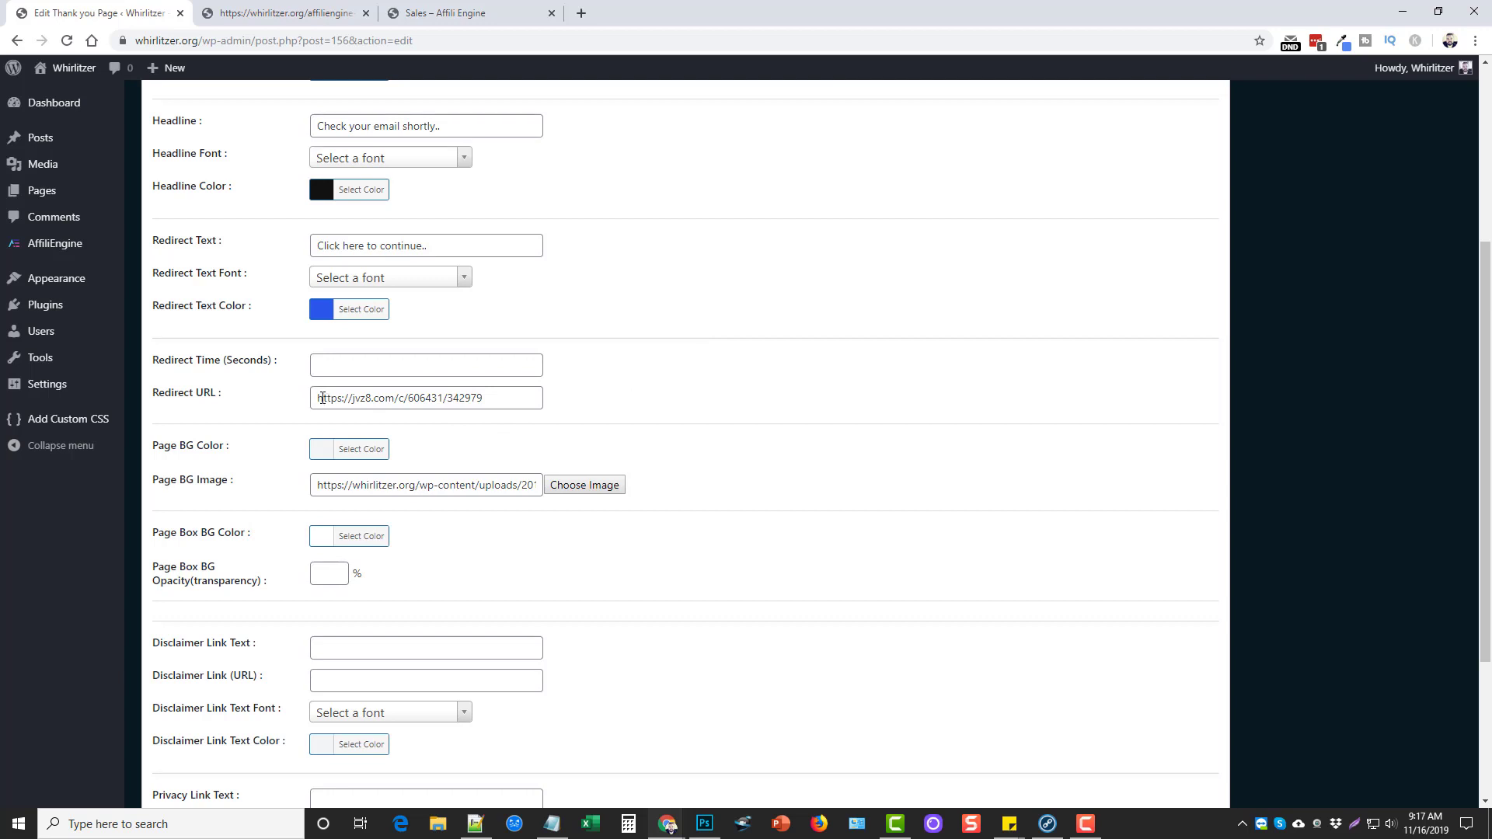
click(347, 363)
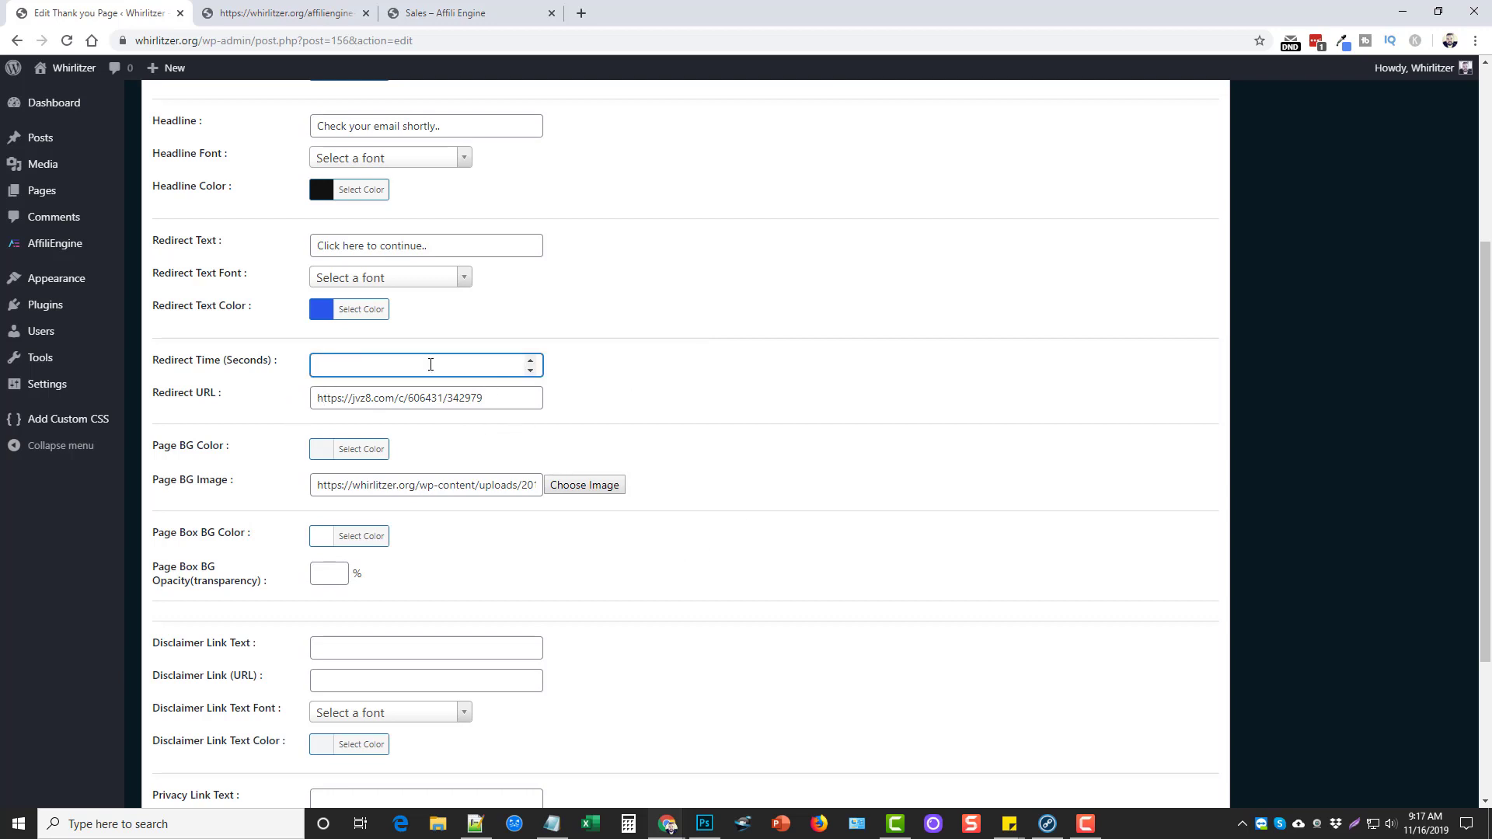
scroll(675, 584, down, 3)
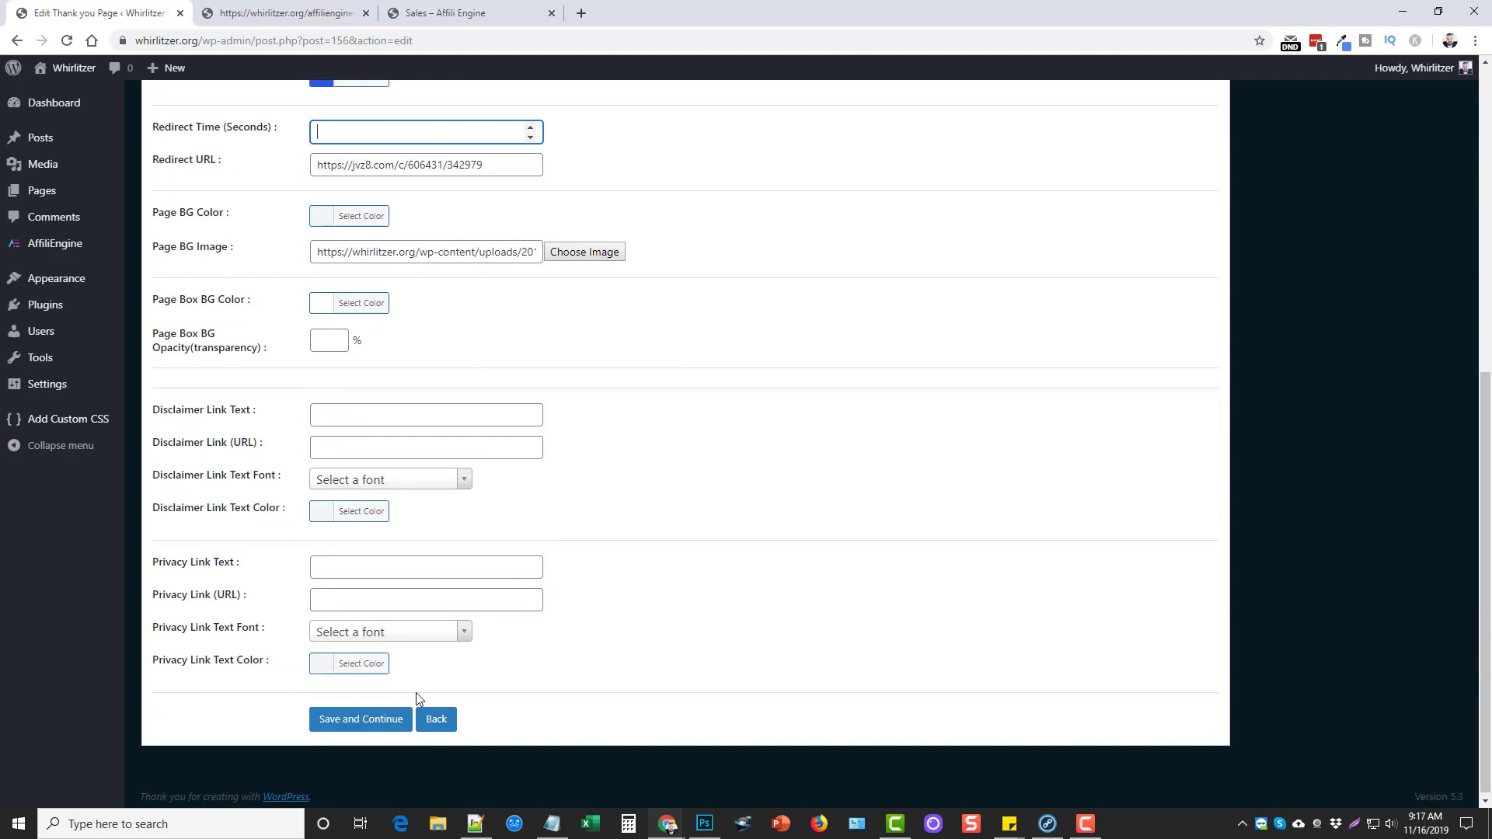
click(360, 719)
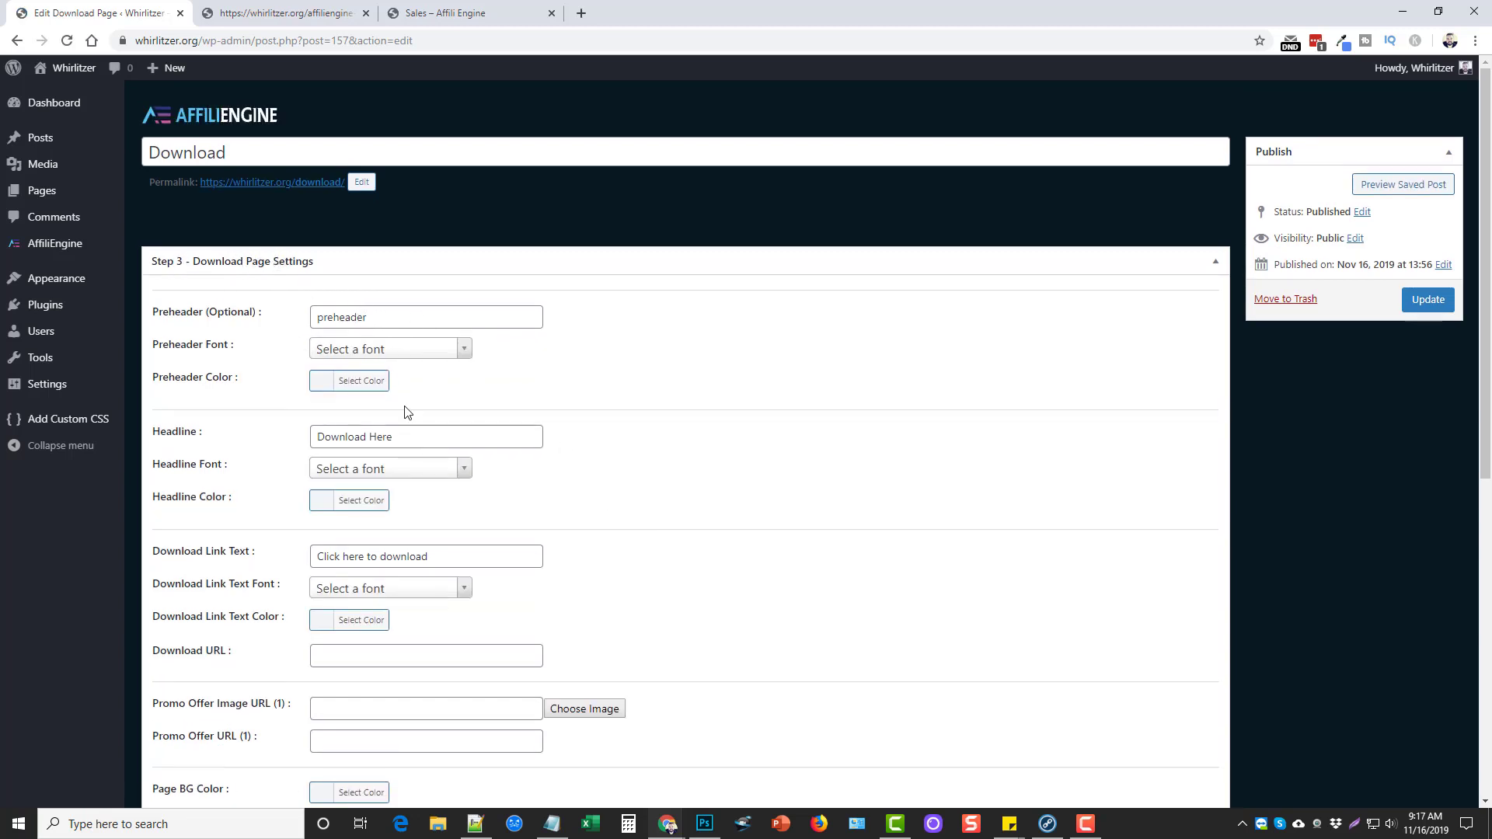
Look through the Step 3 Download Page Settings and save, continuing to Step 4 Email follow Ups
scroll(324, 417, down, 4)
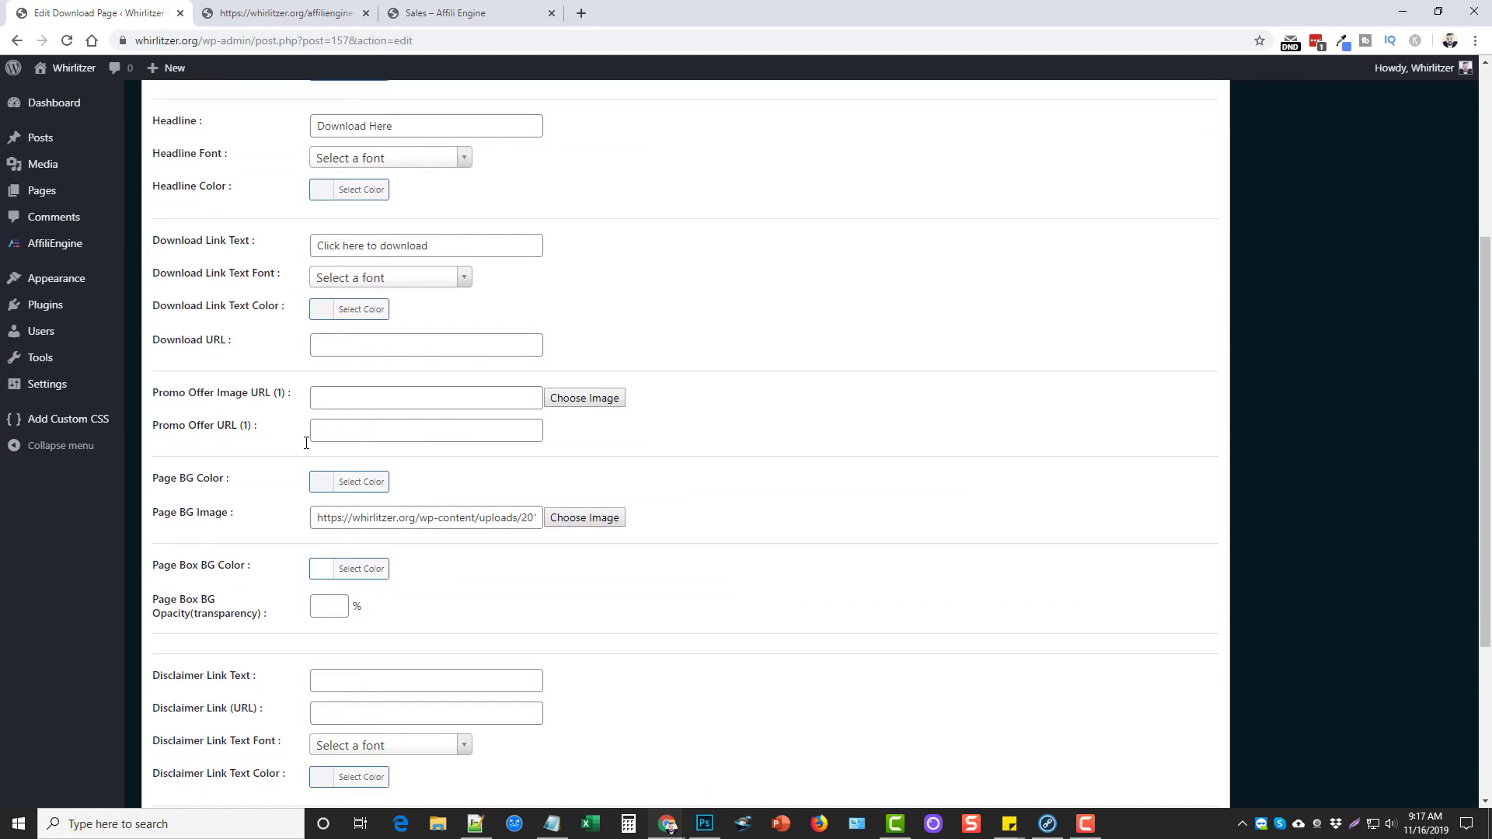
scroll(306, 443, down, 2)
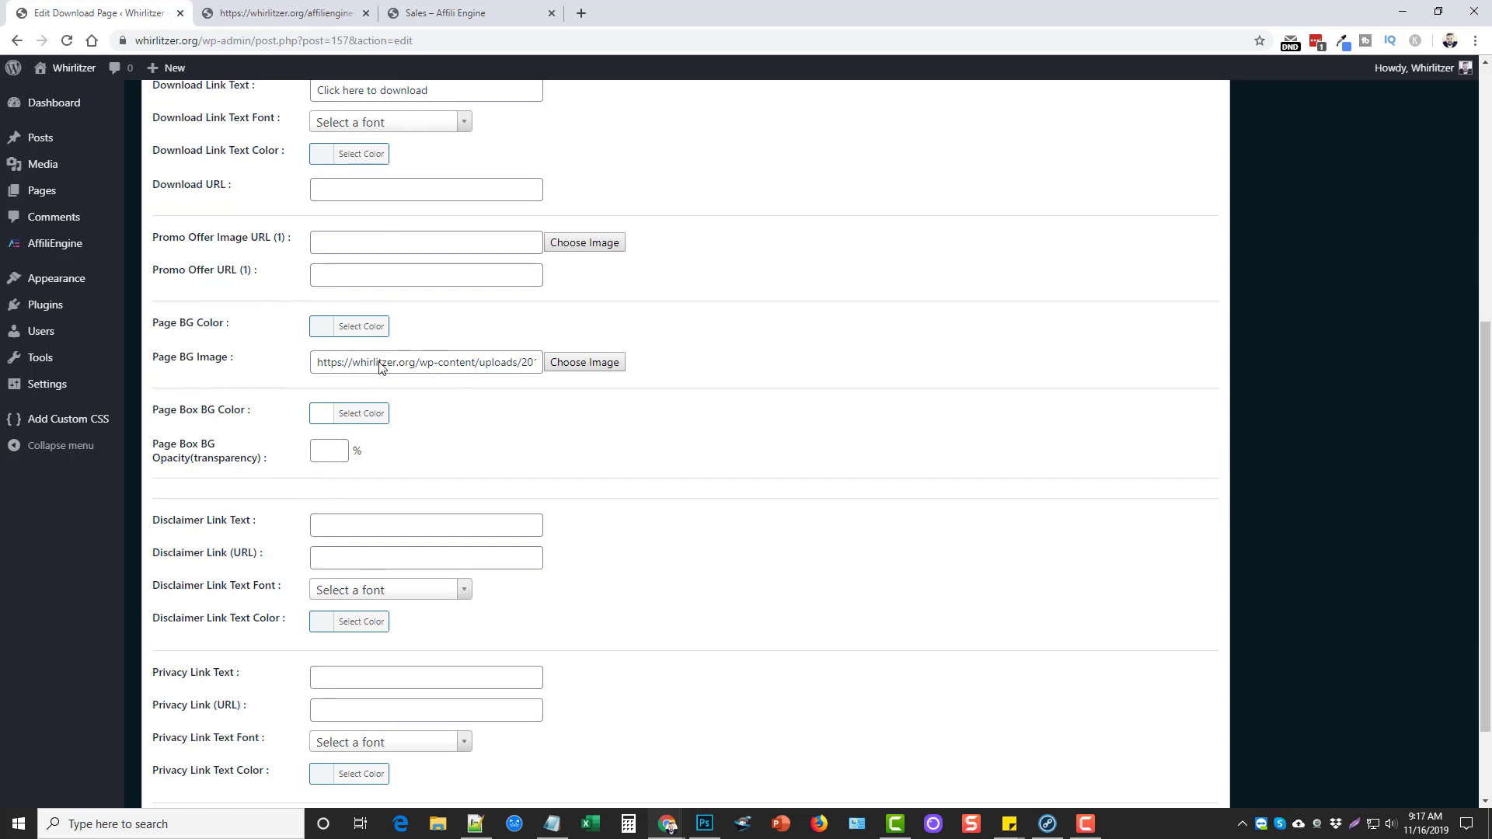
scroll(437, 148, up, 4)
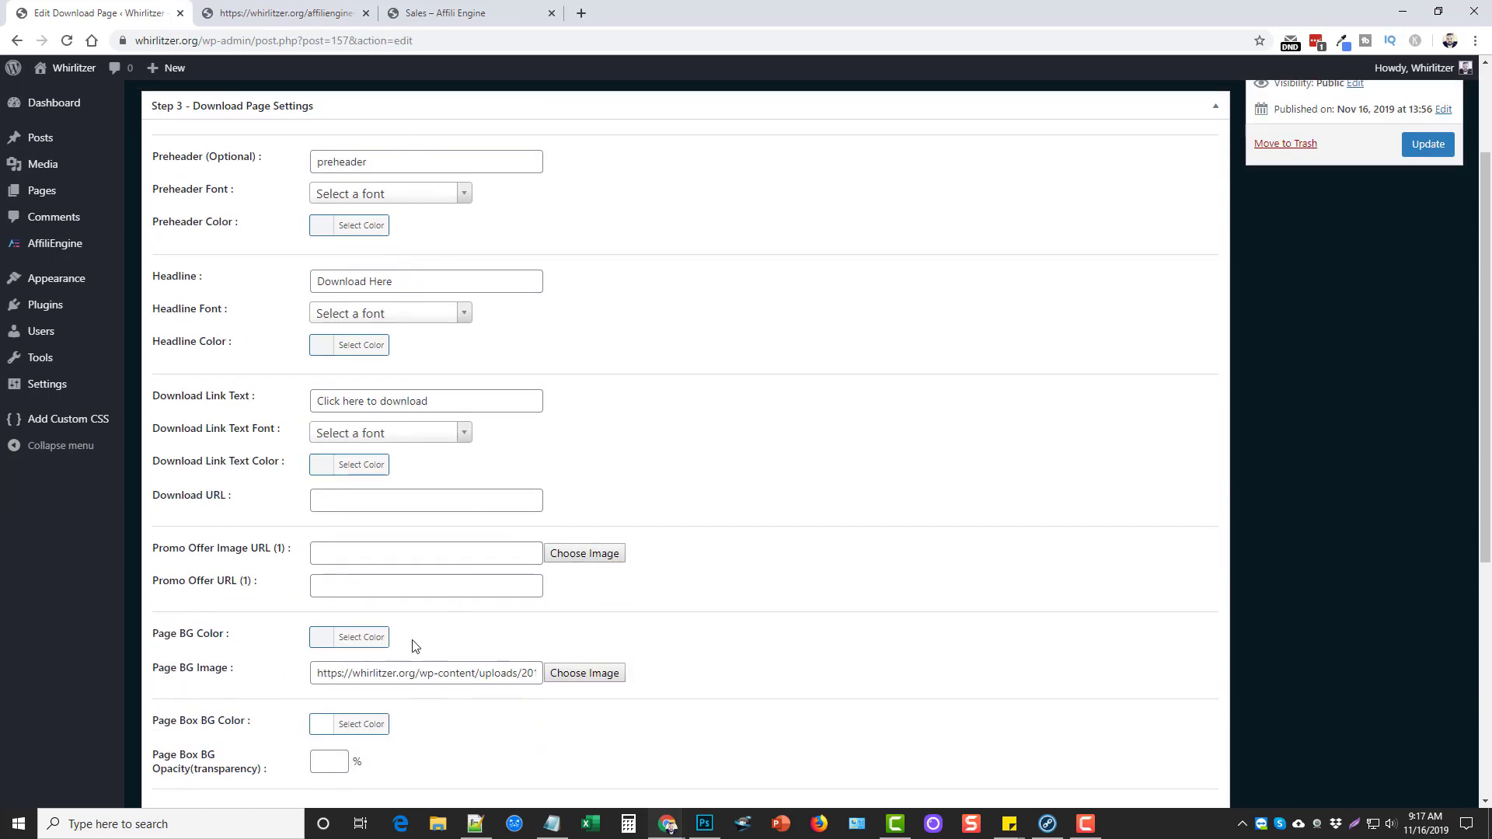
scroll(416, 645, down, 5)
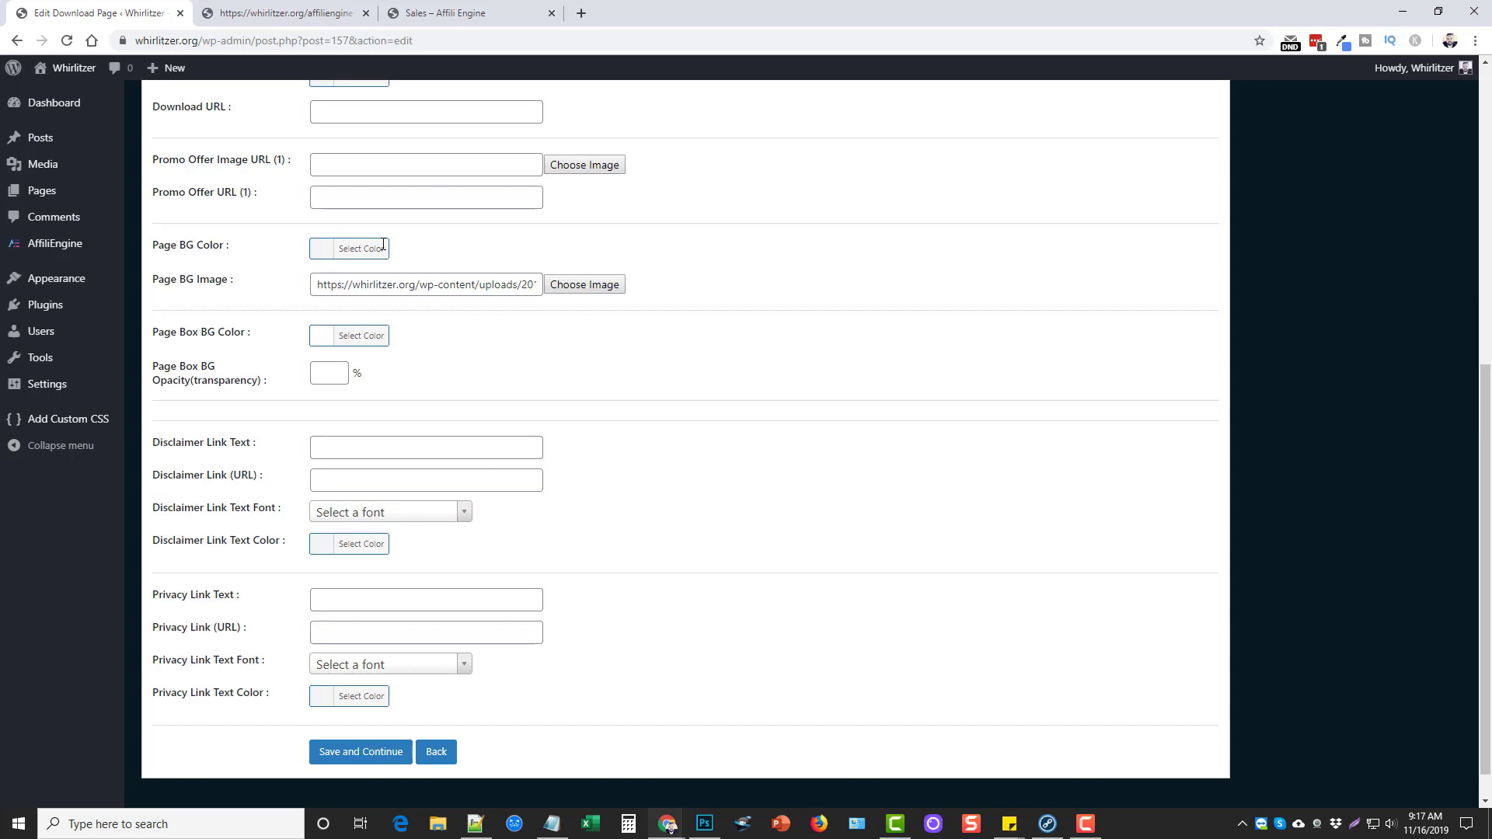
scroll(637, 589, down, 1)
click(368, 716)
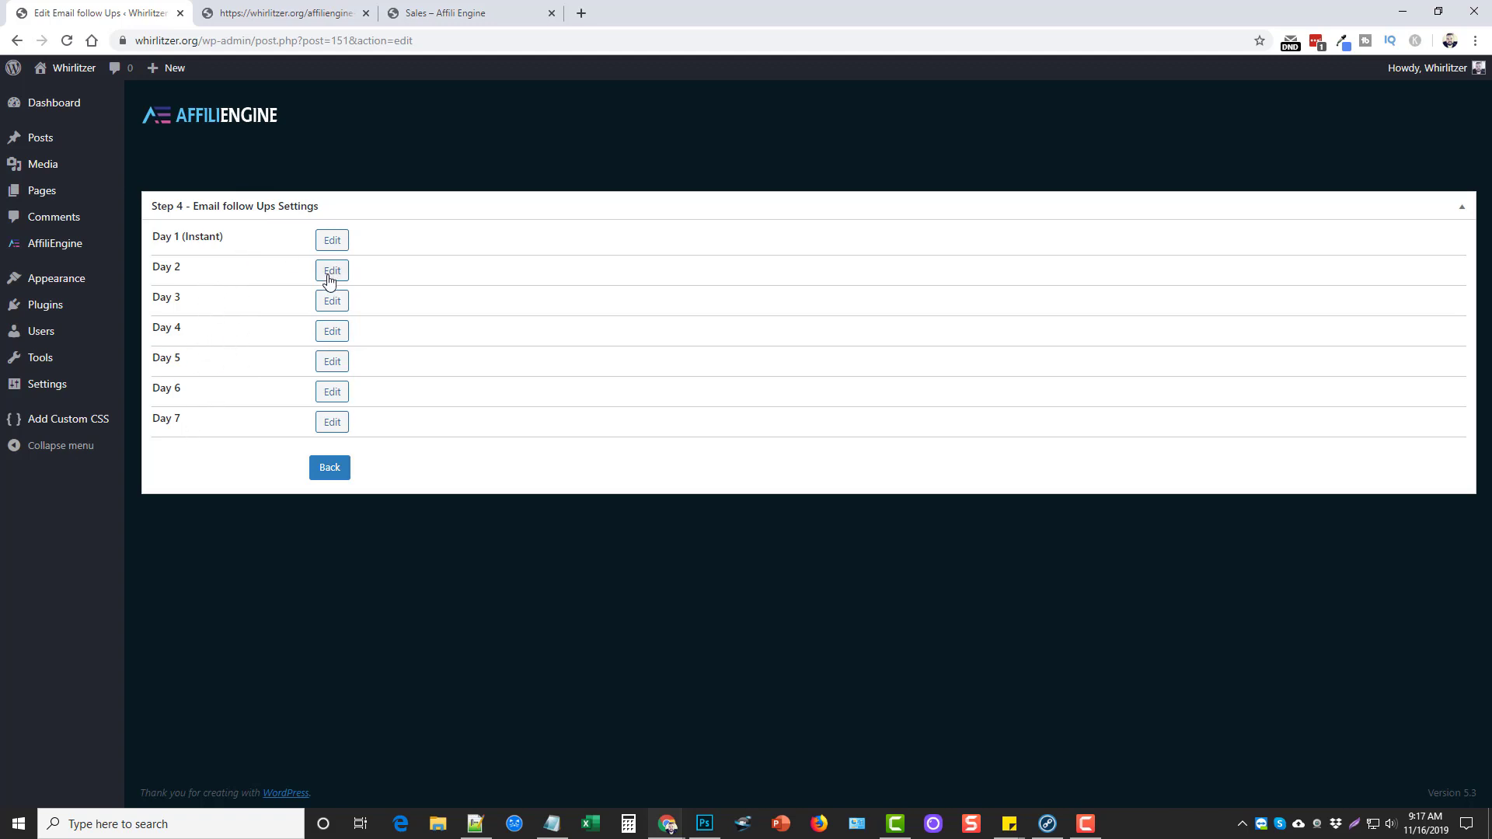
Open the Day 1 (Instant) email and verify its subject and the 'go here now' link target
click(332, 241)
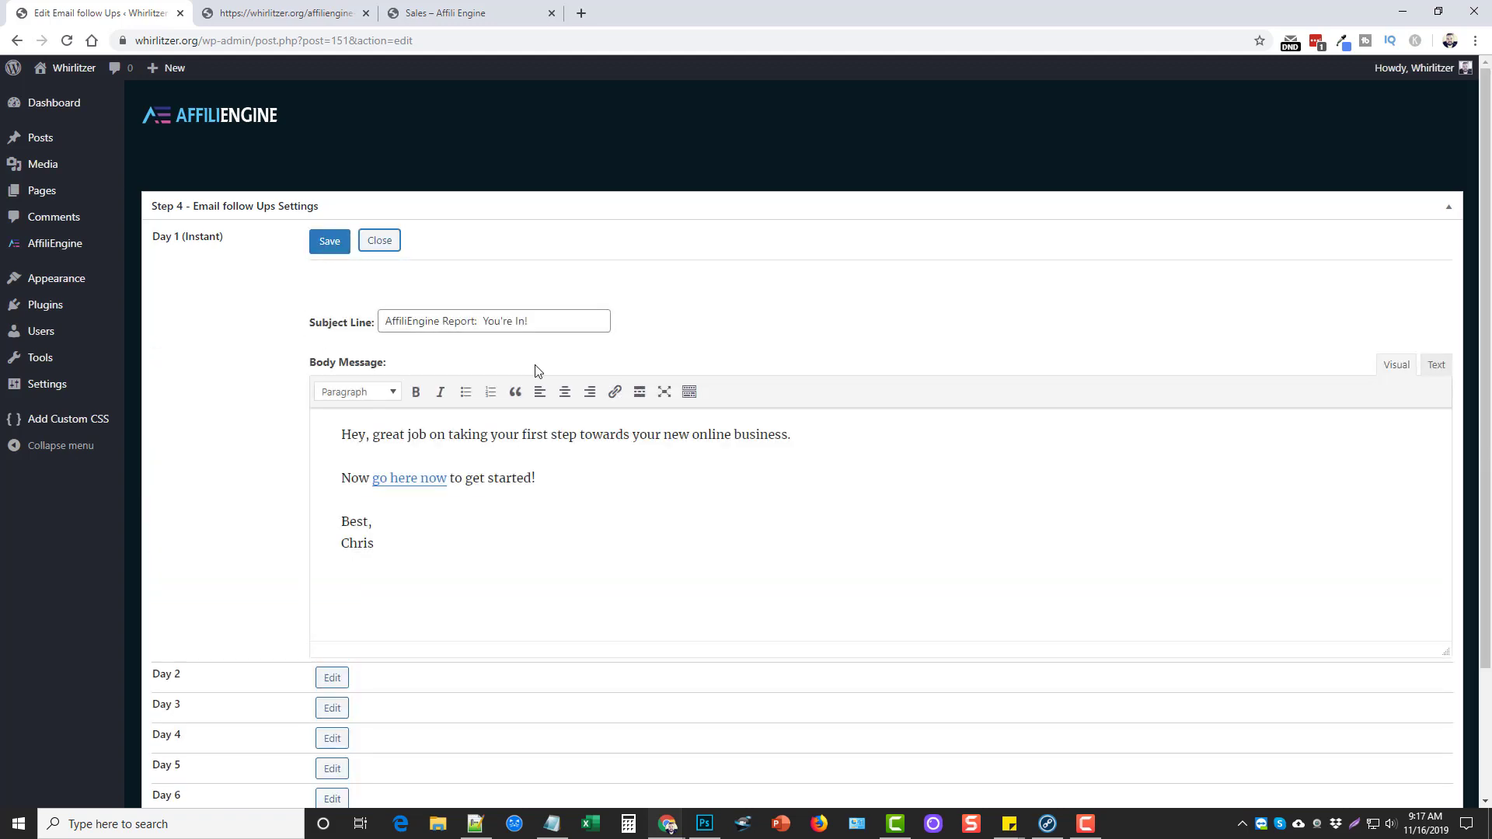
drag(536, 321, 378, 326)
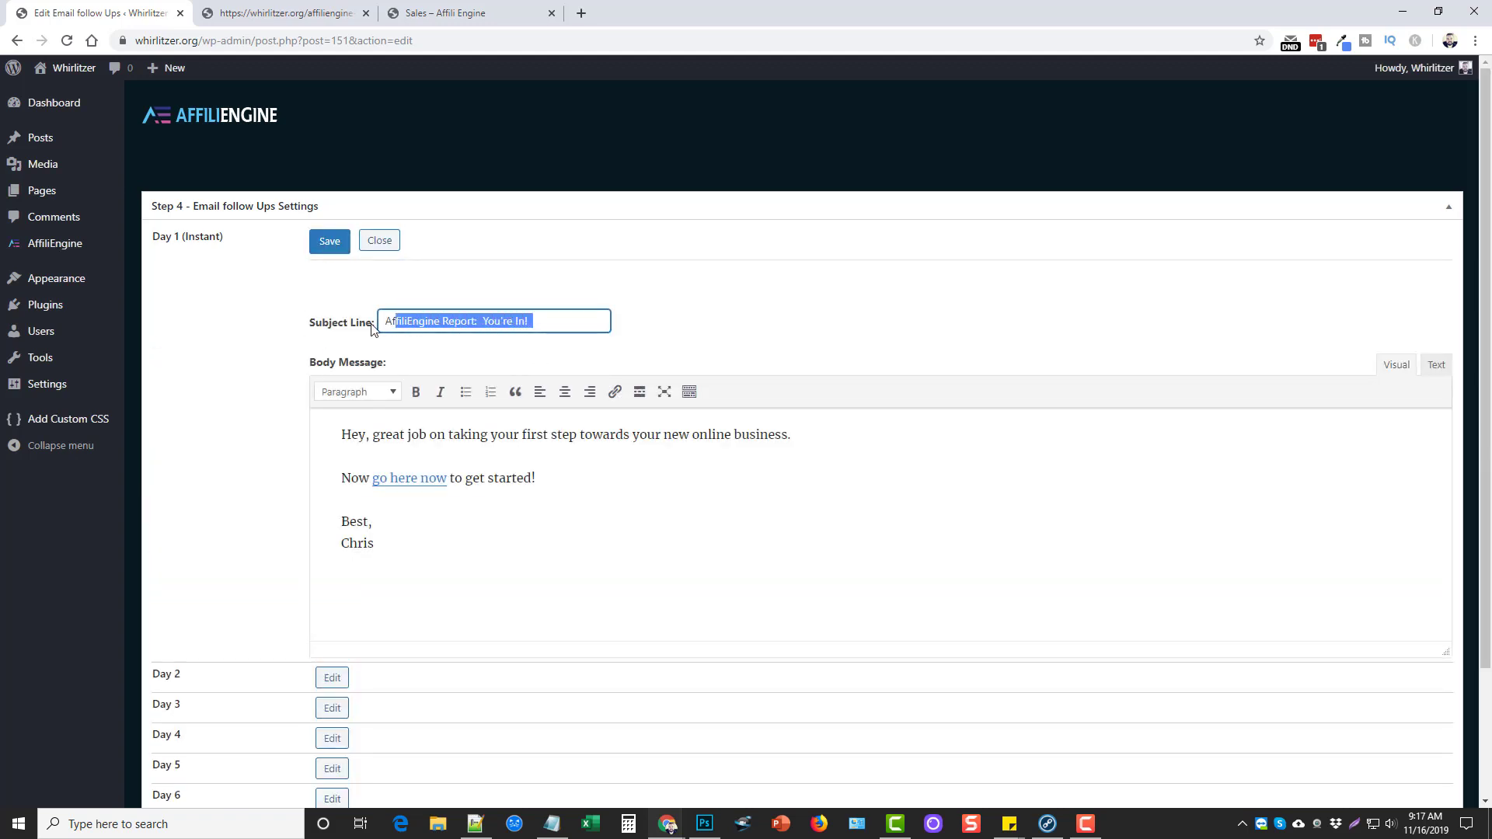
click(504, 321)
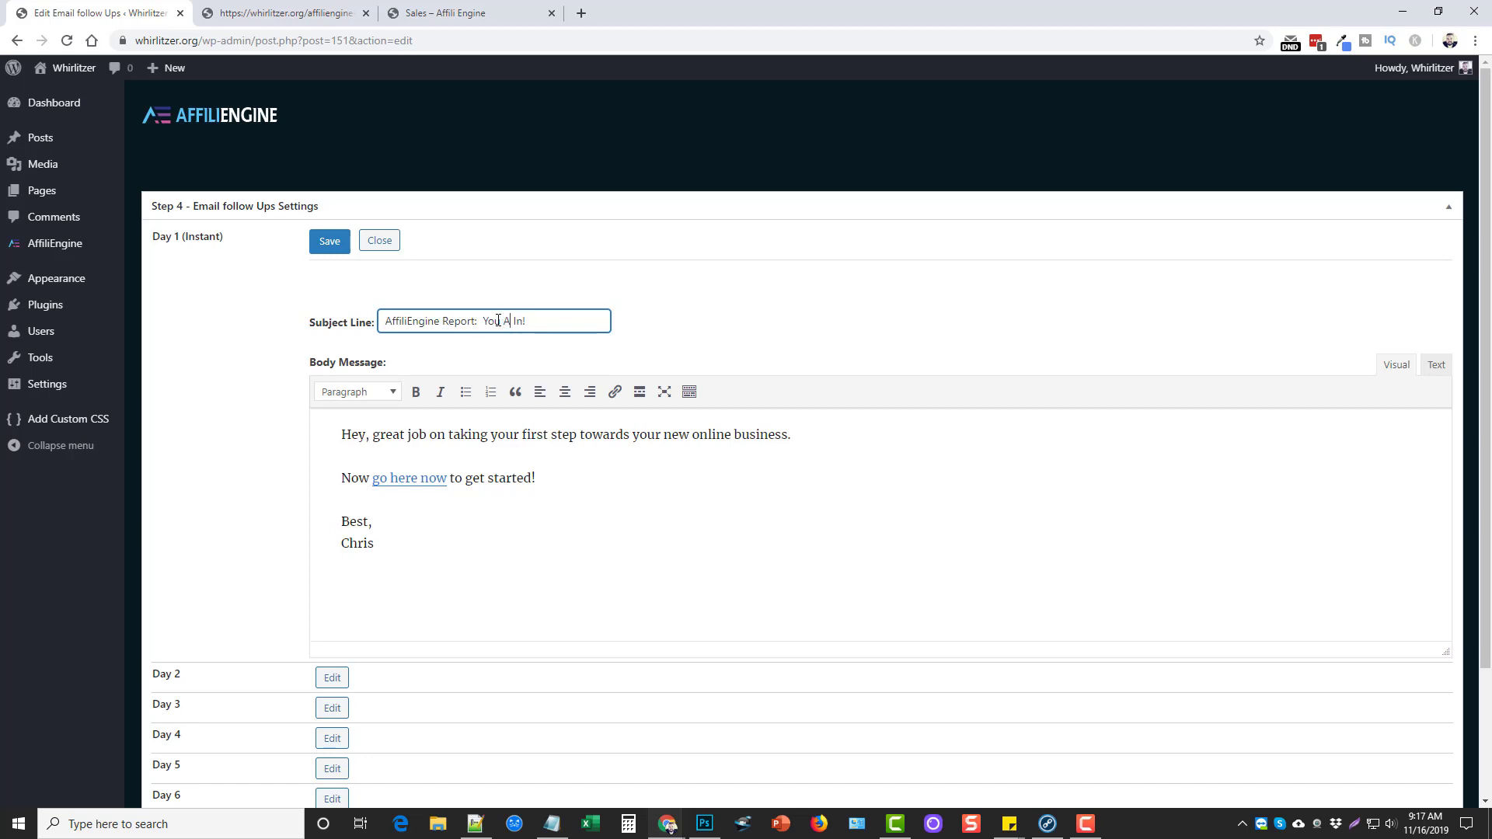
click(564, 520)
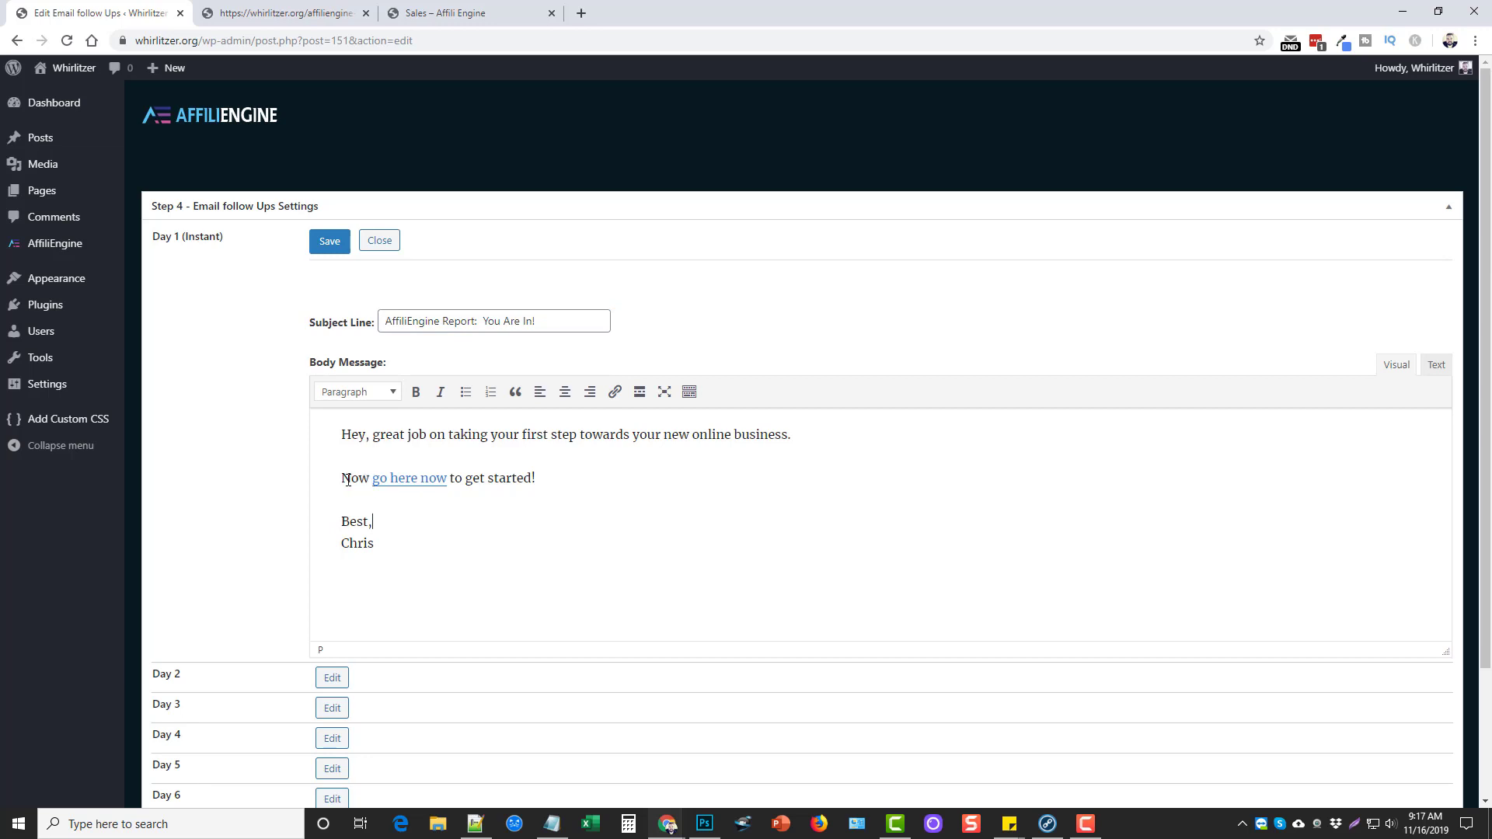
drag(344, 479, 536, 479)
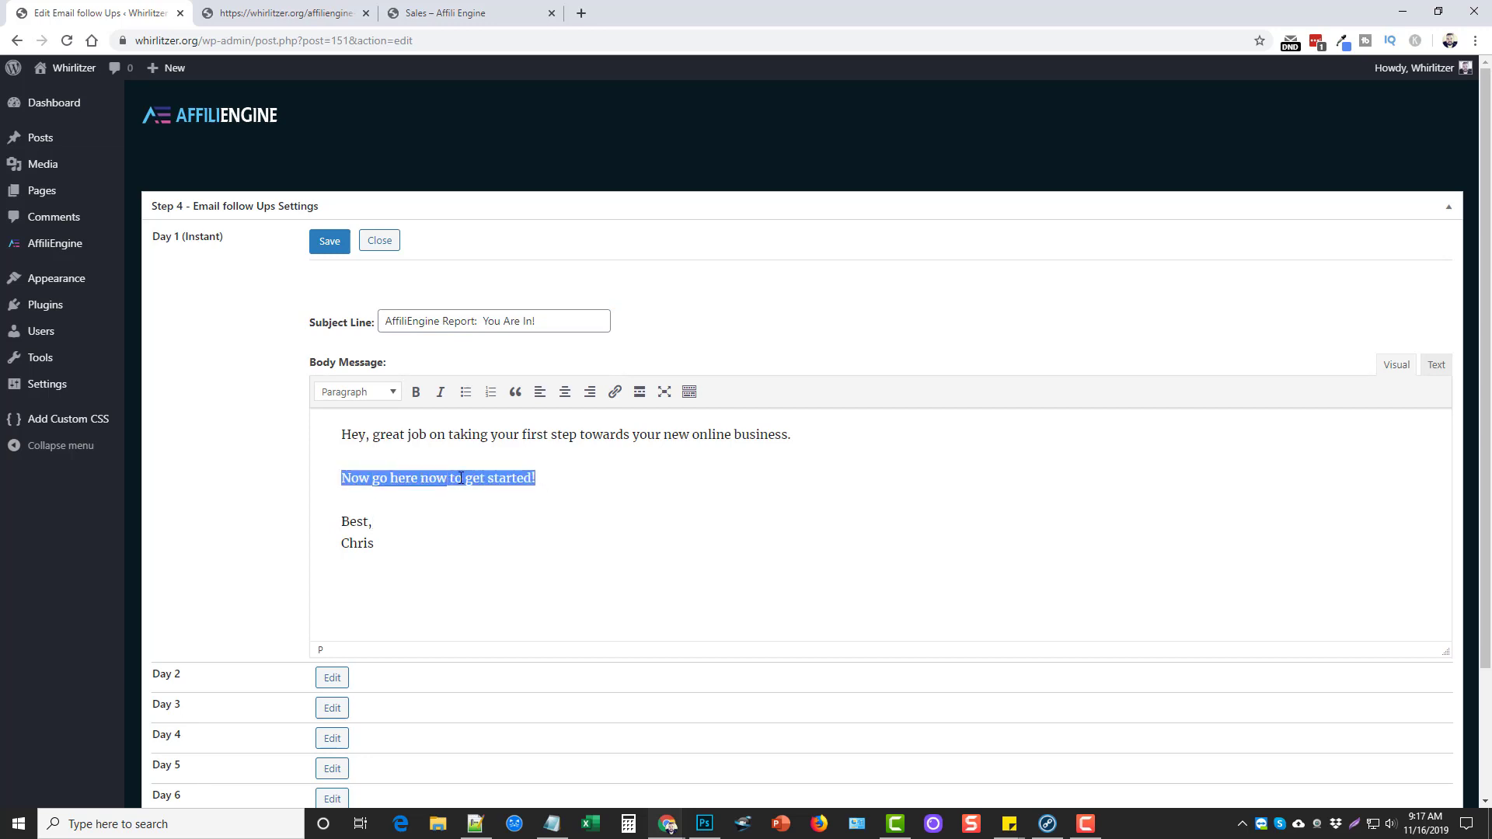
click(426, 478)
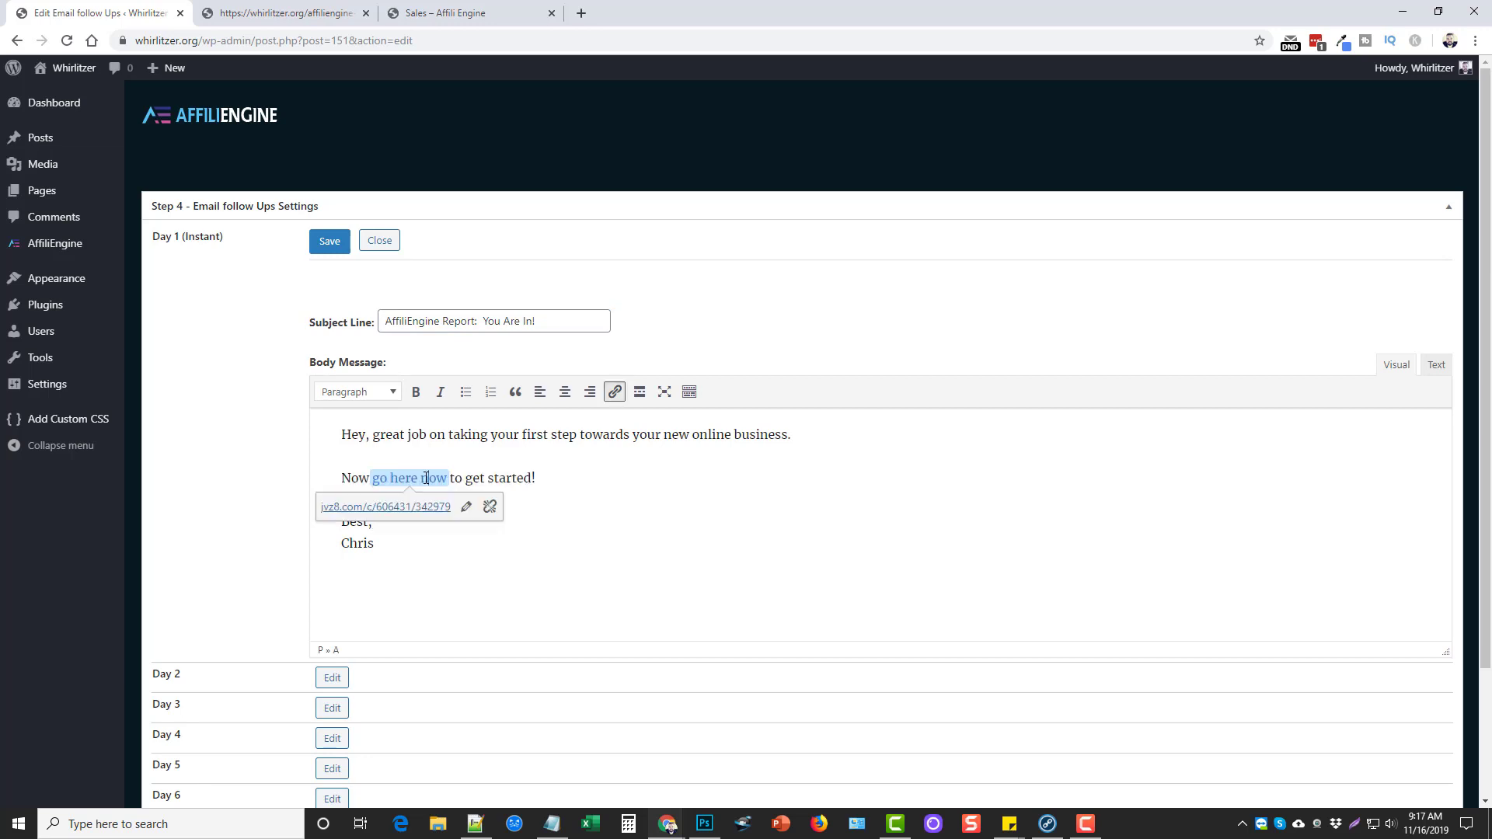
click(513, 475)
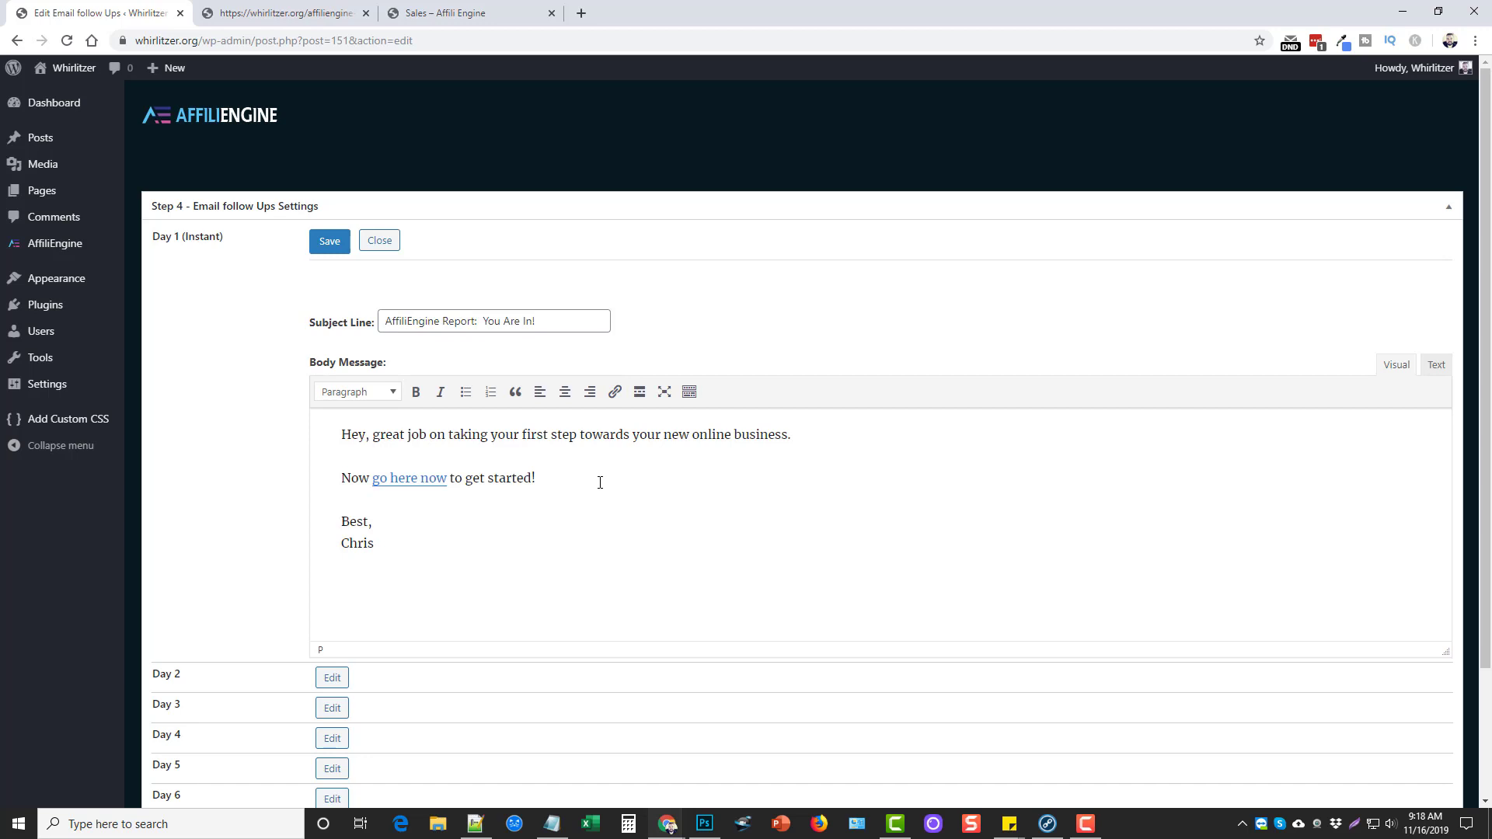
Save the Day 1 email and go back to the AffiliEngine funnels list
scroll(569, 515, down, 2)
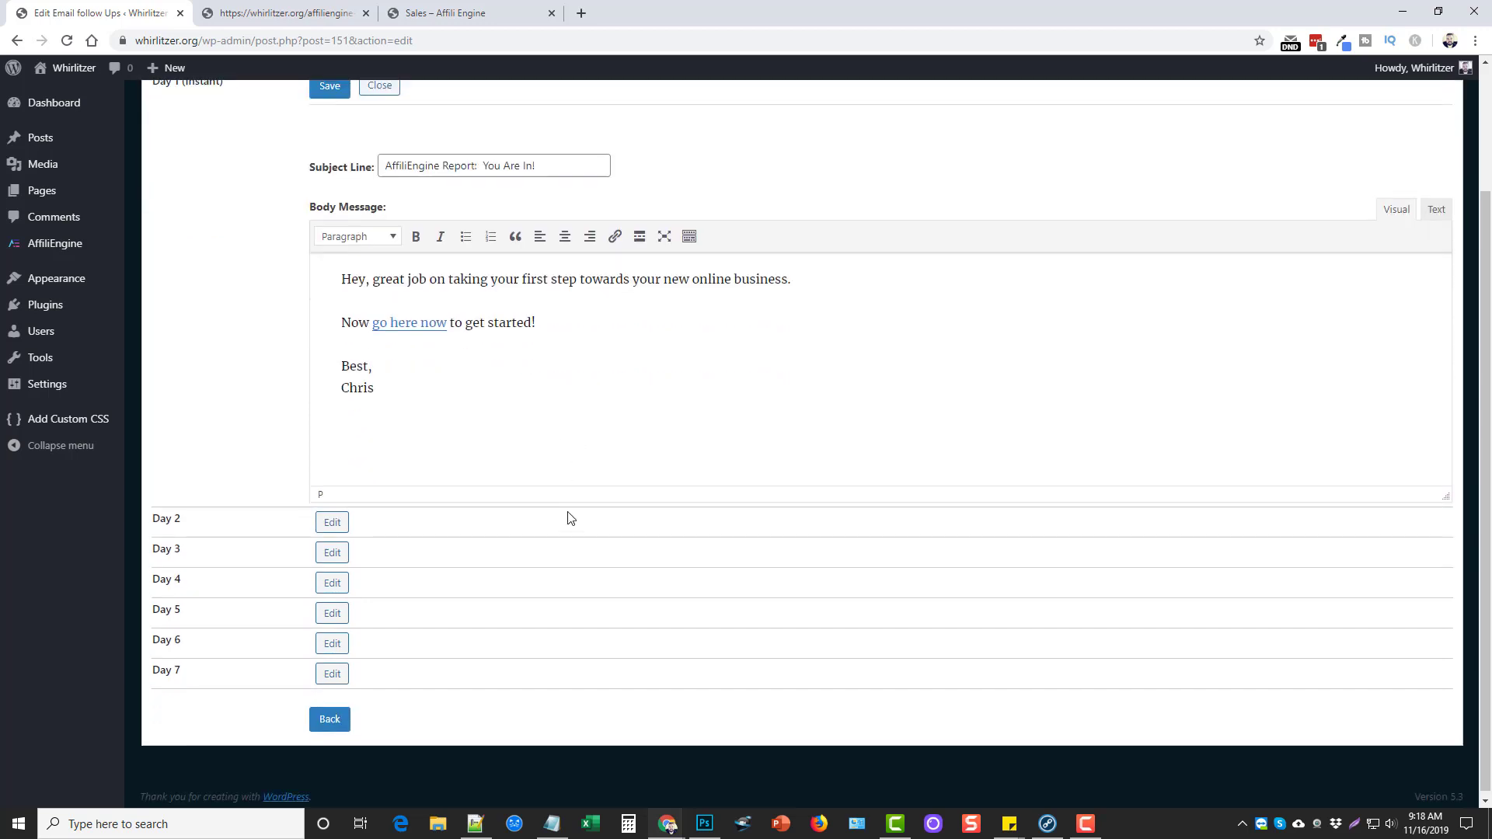
scroll(579, 528, up, 2)
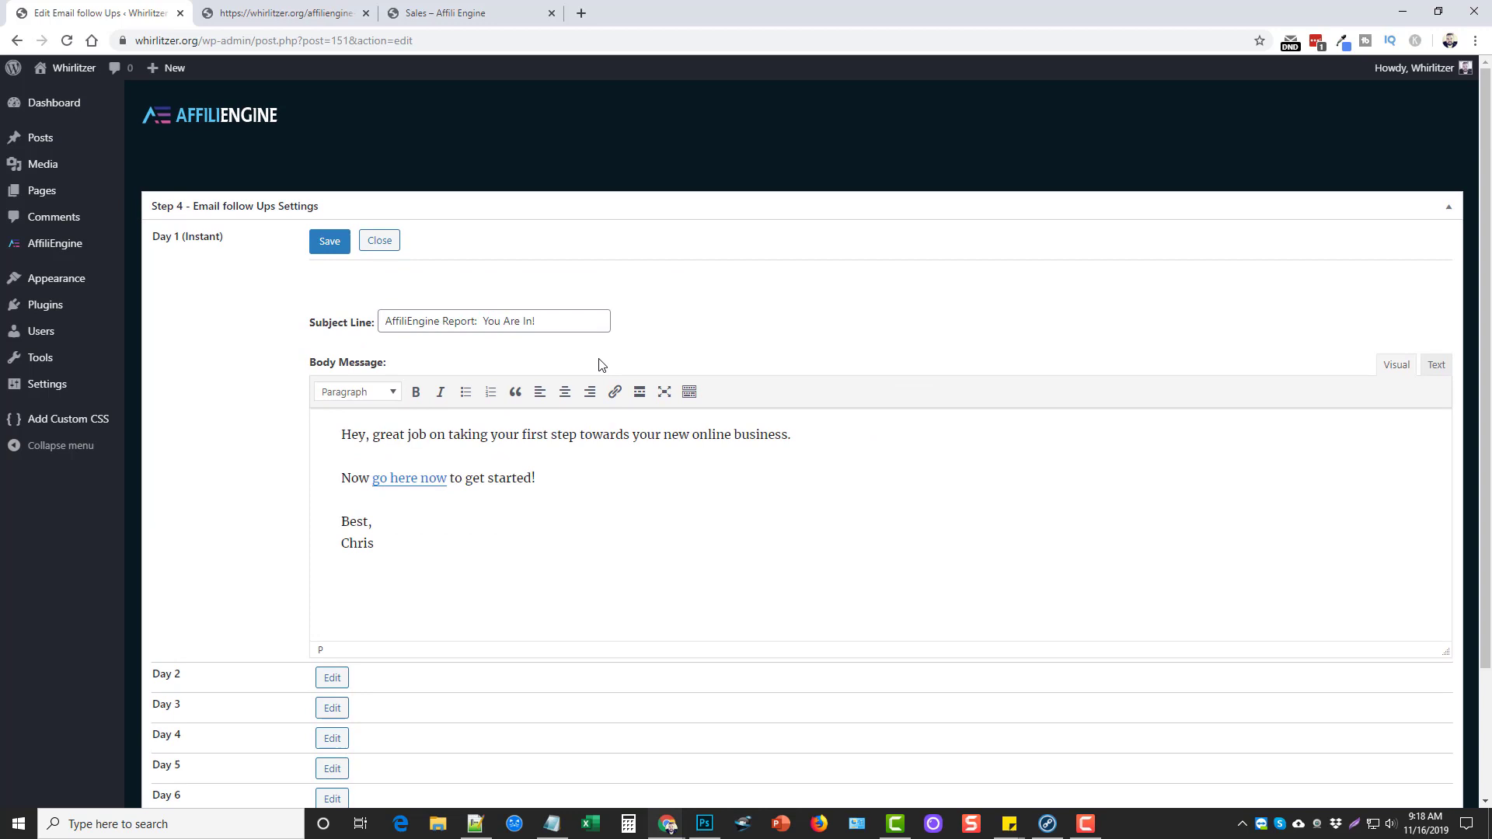
click(326, 243)
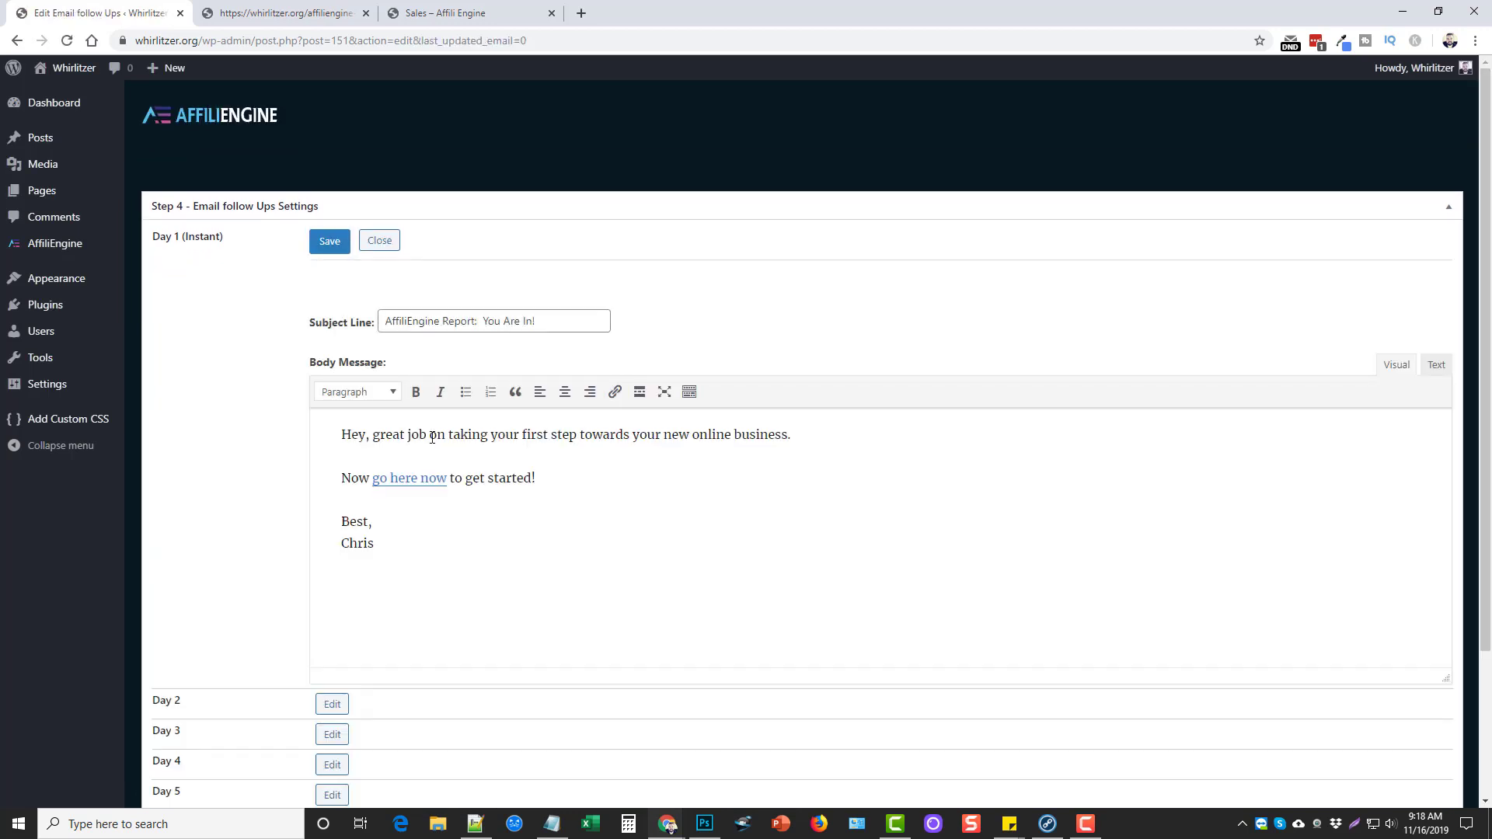
click(63, 244)
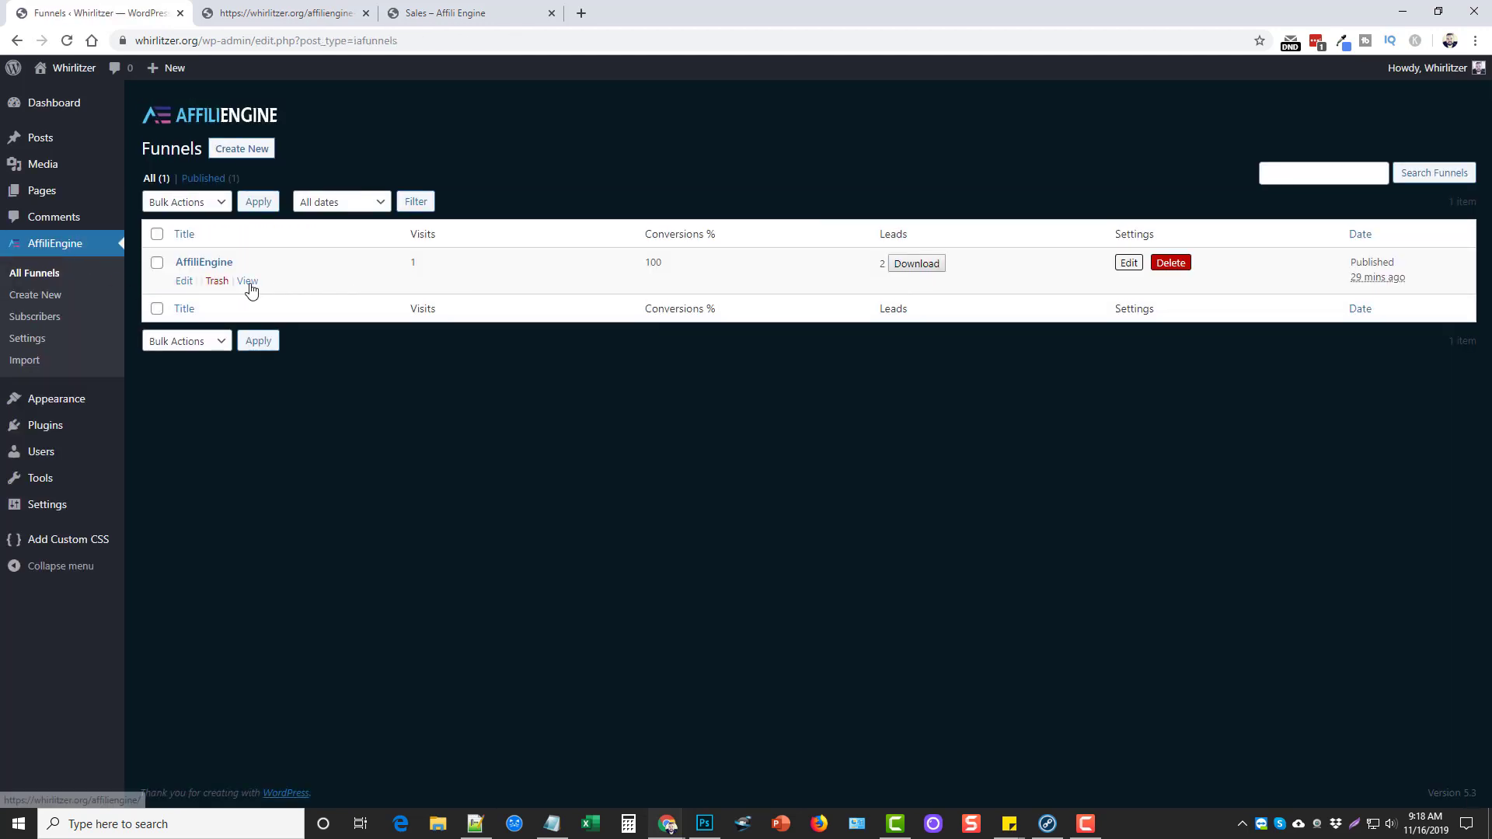
View the live opt-in page's name-only field, close old tabs, and return to edit the funnel
click(247, 281)
click(365, 13)
click(529, 14)
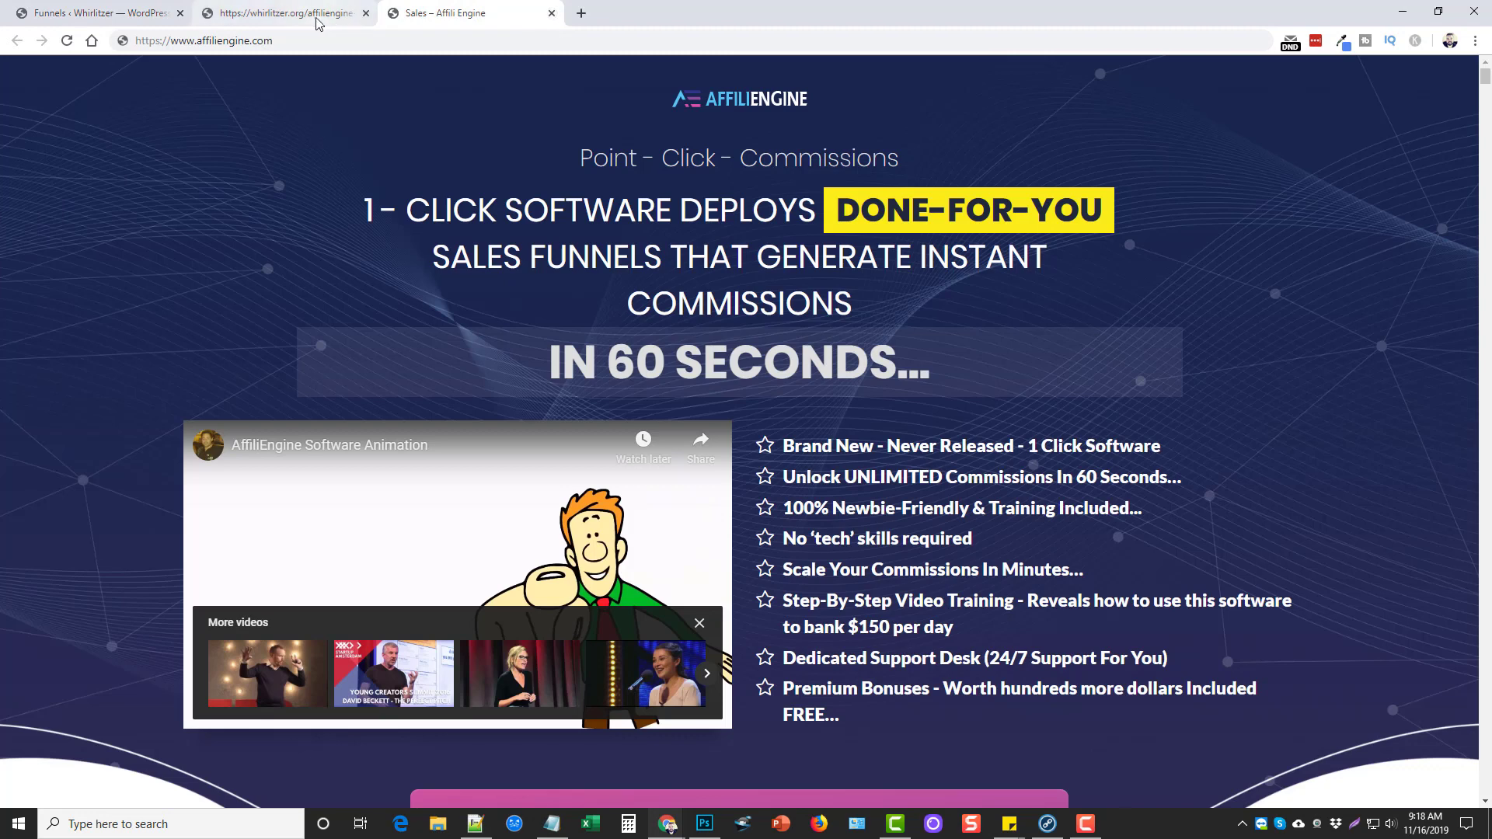
click(551, 13)
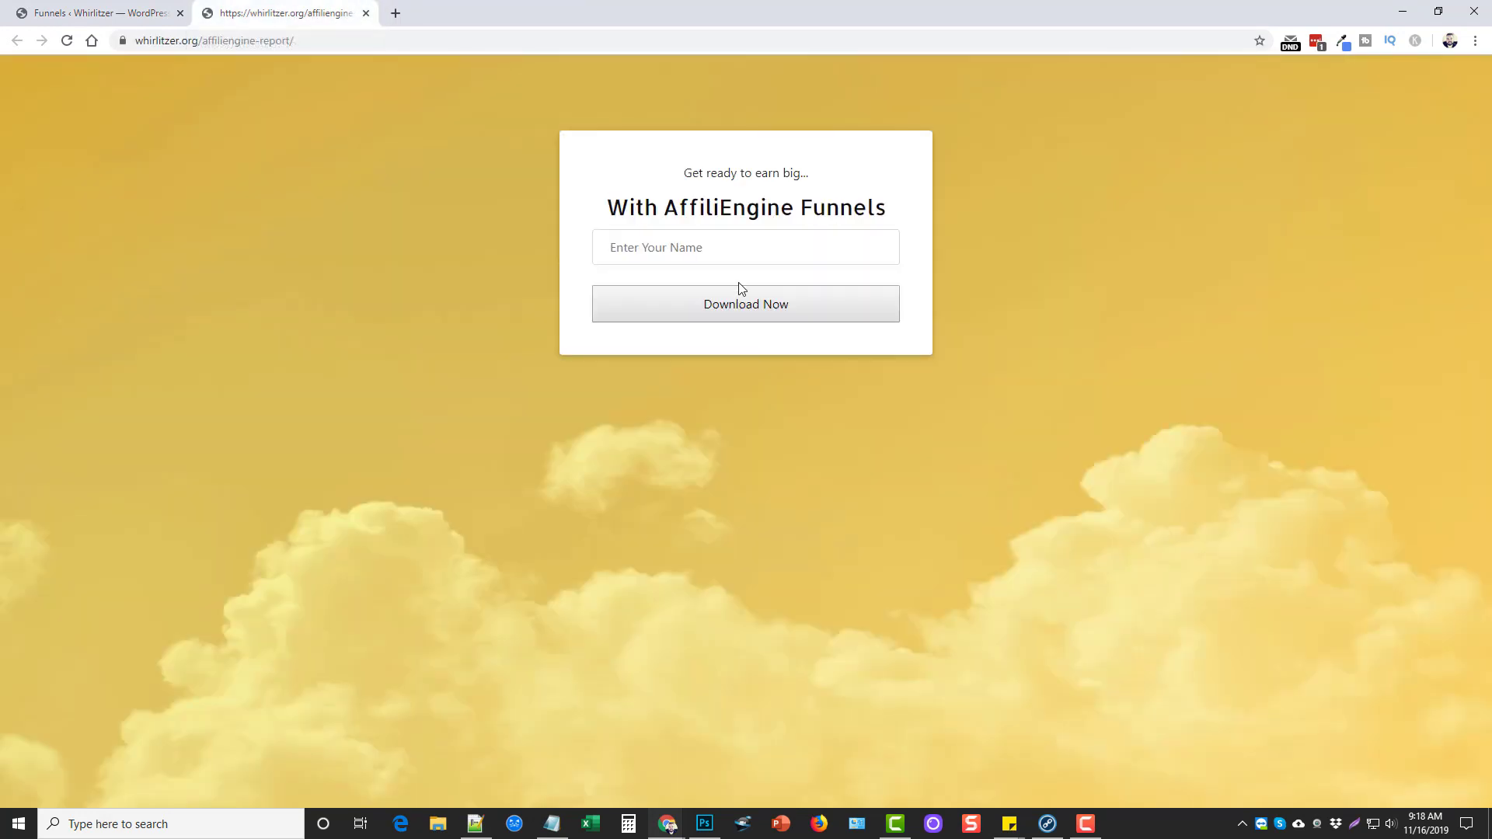
click(674, 250)
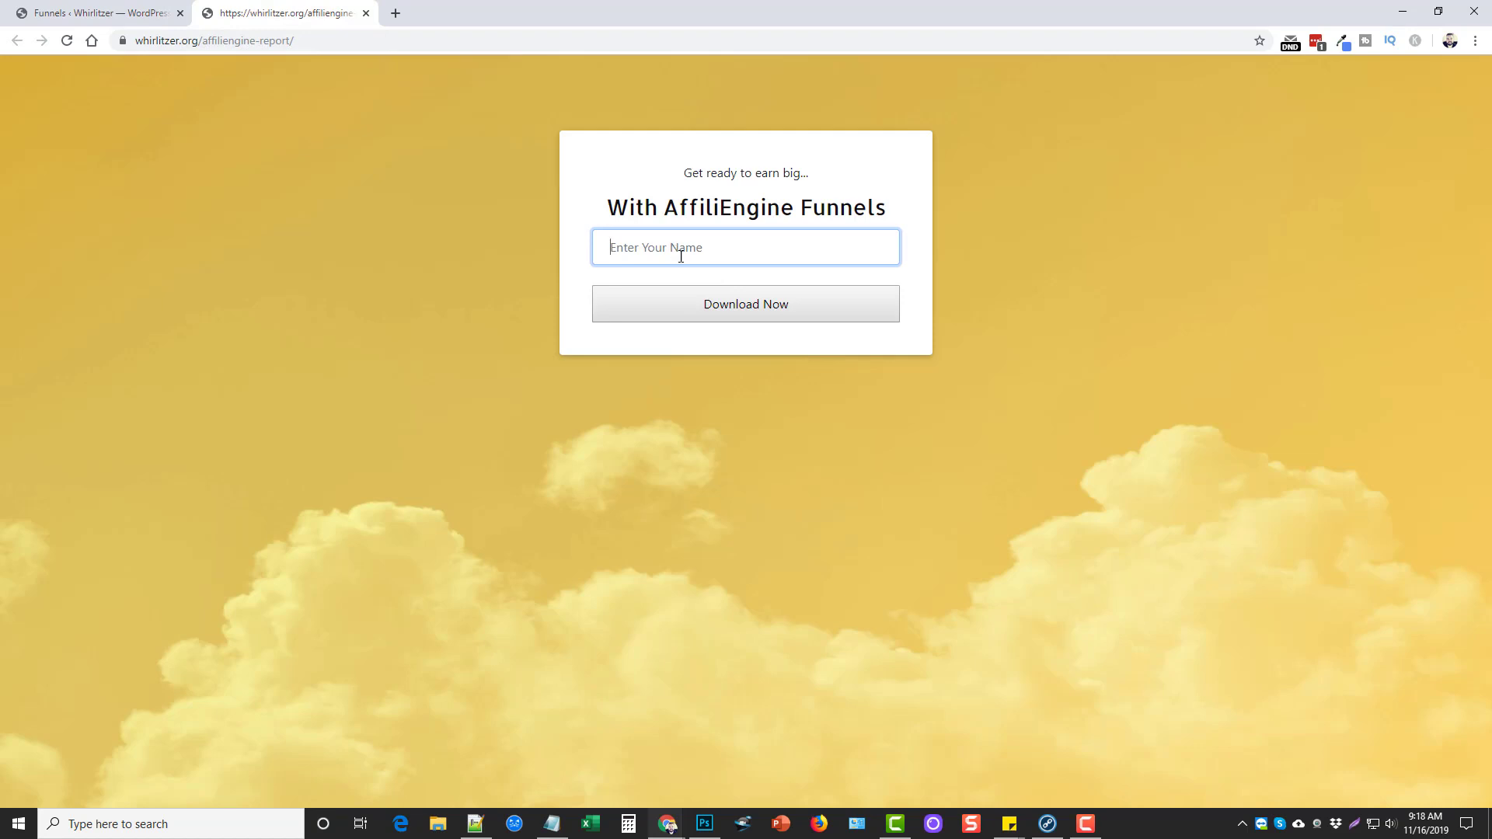
click(133, 15)
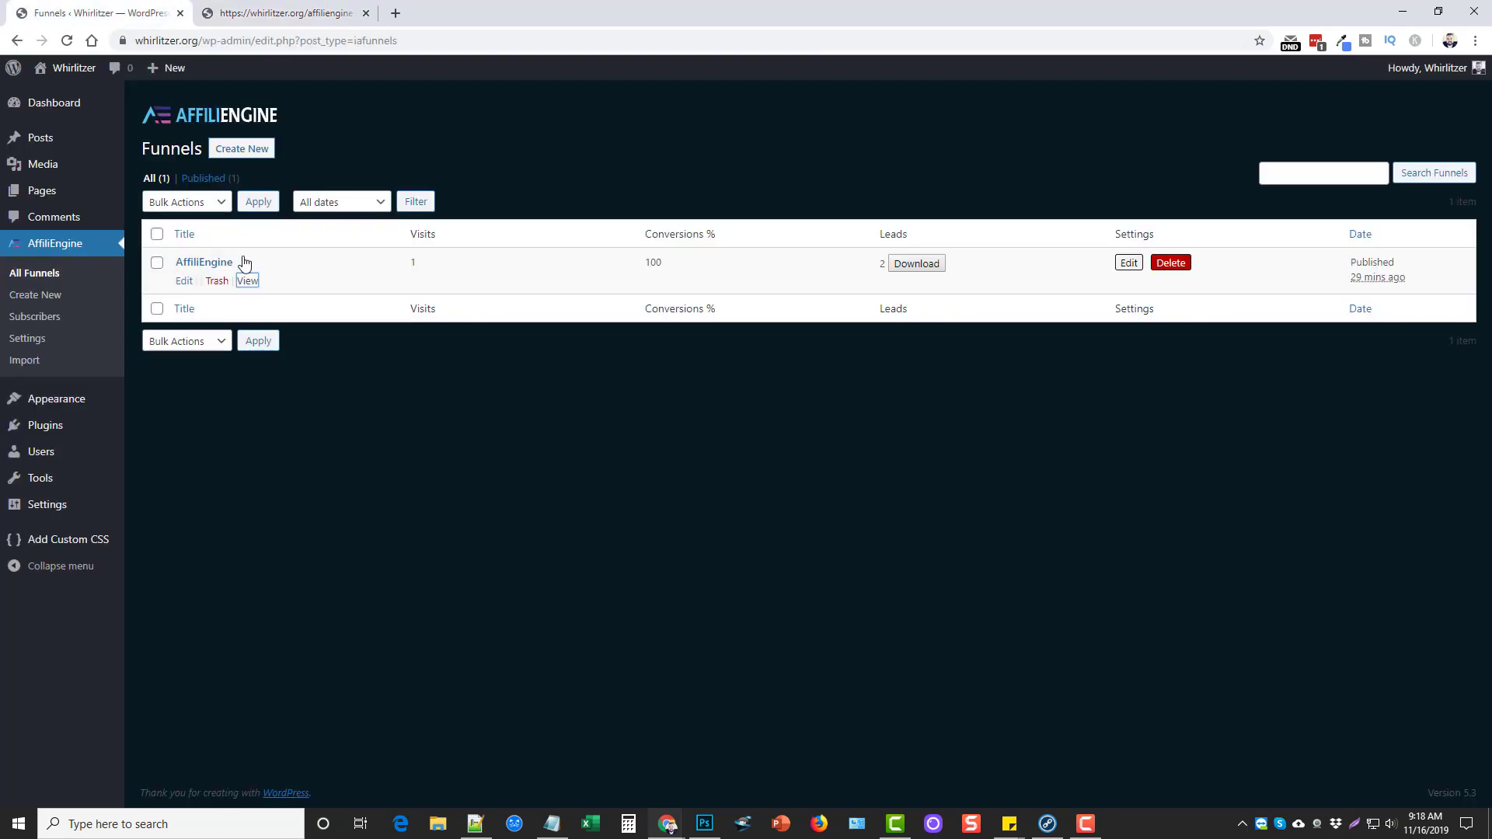
In the funnel's Step 1 webform settings, uncheck Name and check Email
click(184, 281)
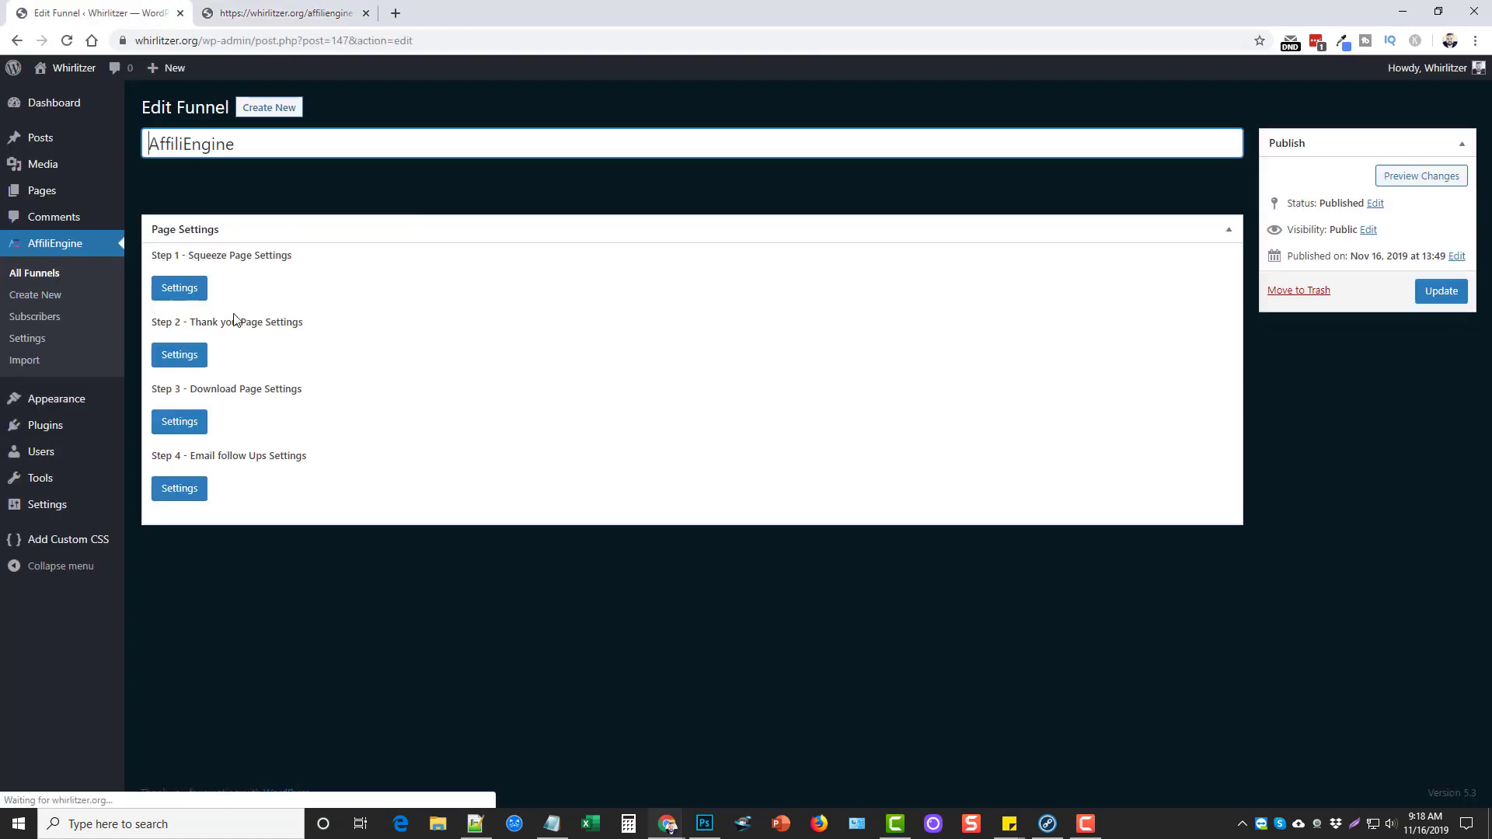
click(180, 329)
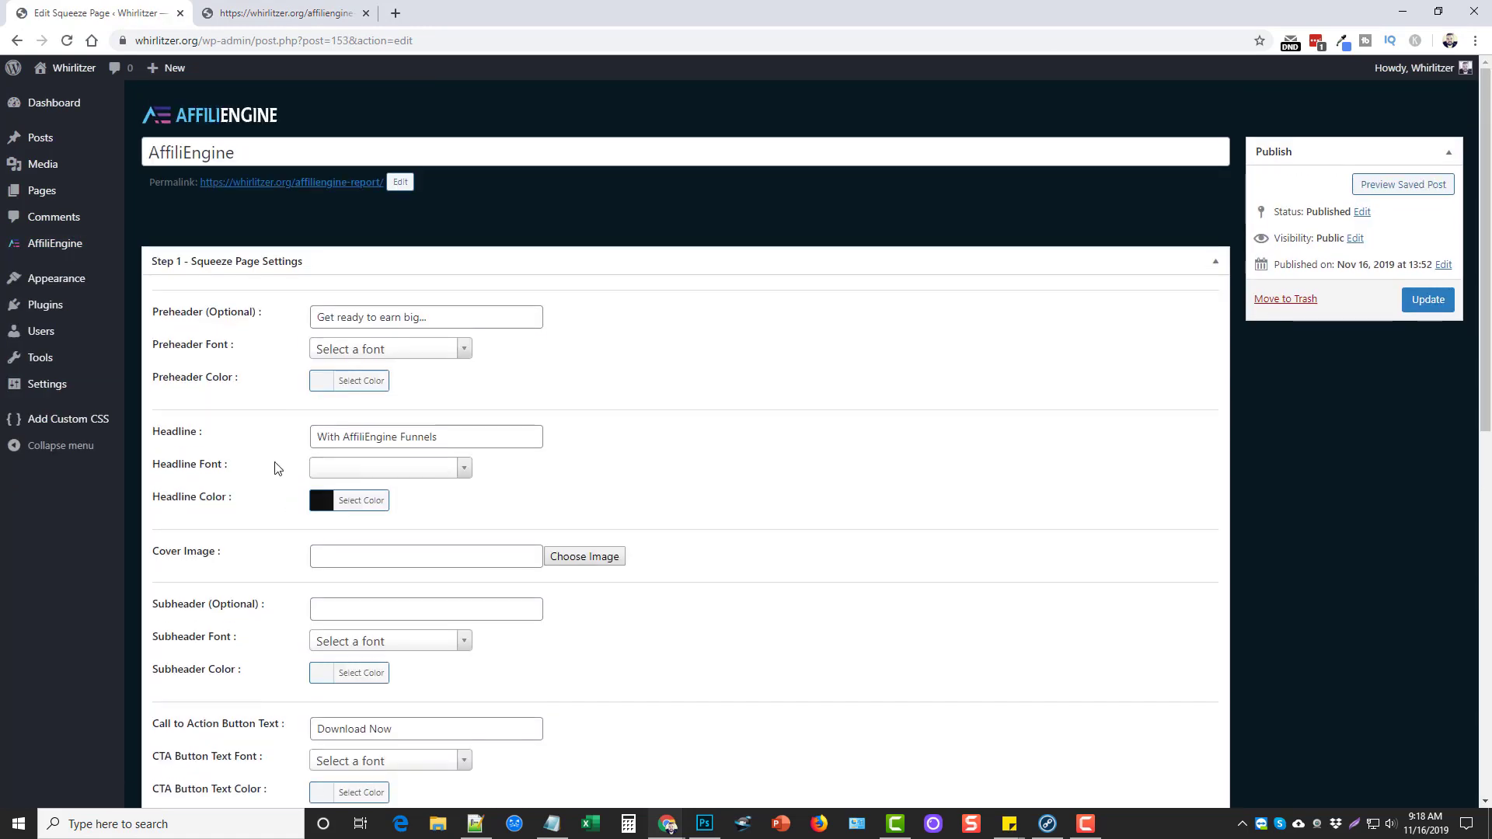
scroll(276, 463, down, 5)
scroll(290, 426, down, 5)
click(316, 323)
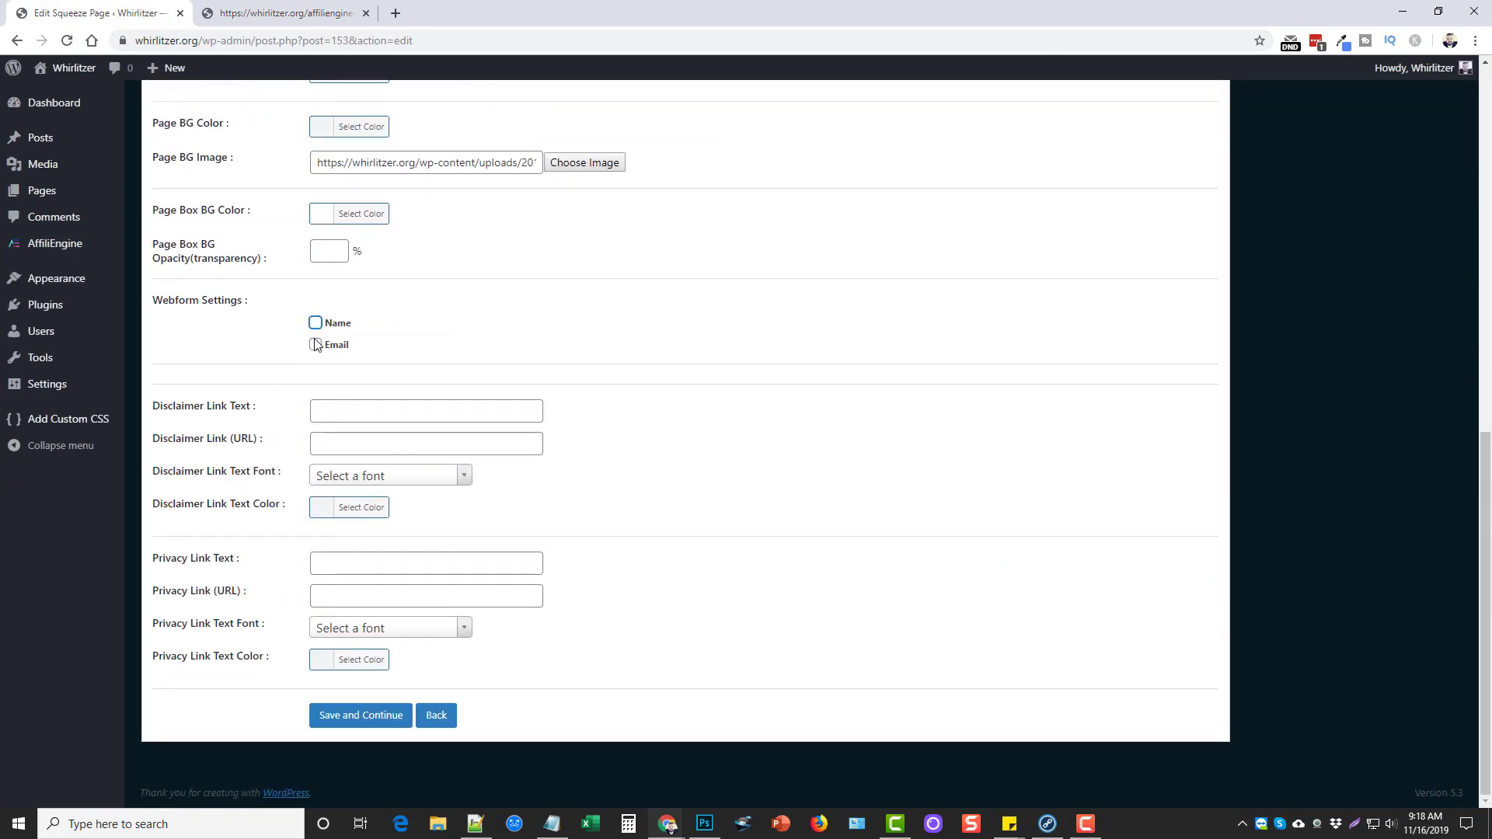
click(332, 348)
scroll(1172, 446, up, 10)
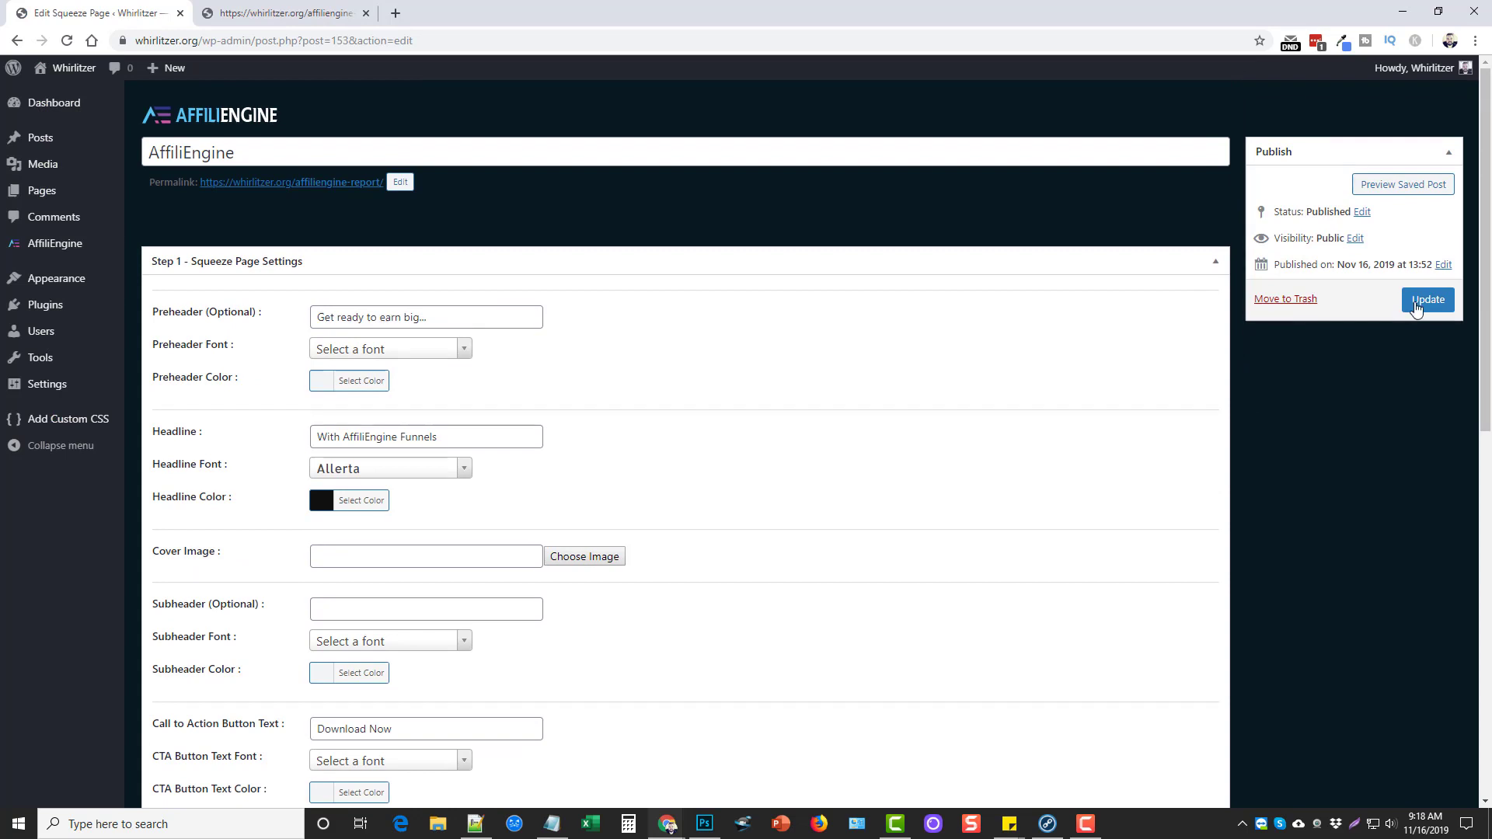
Reload the live squeeze page, submit a Gmail address, and continue past the thank-you page
click(284, 13)
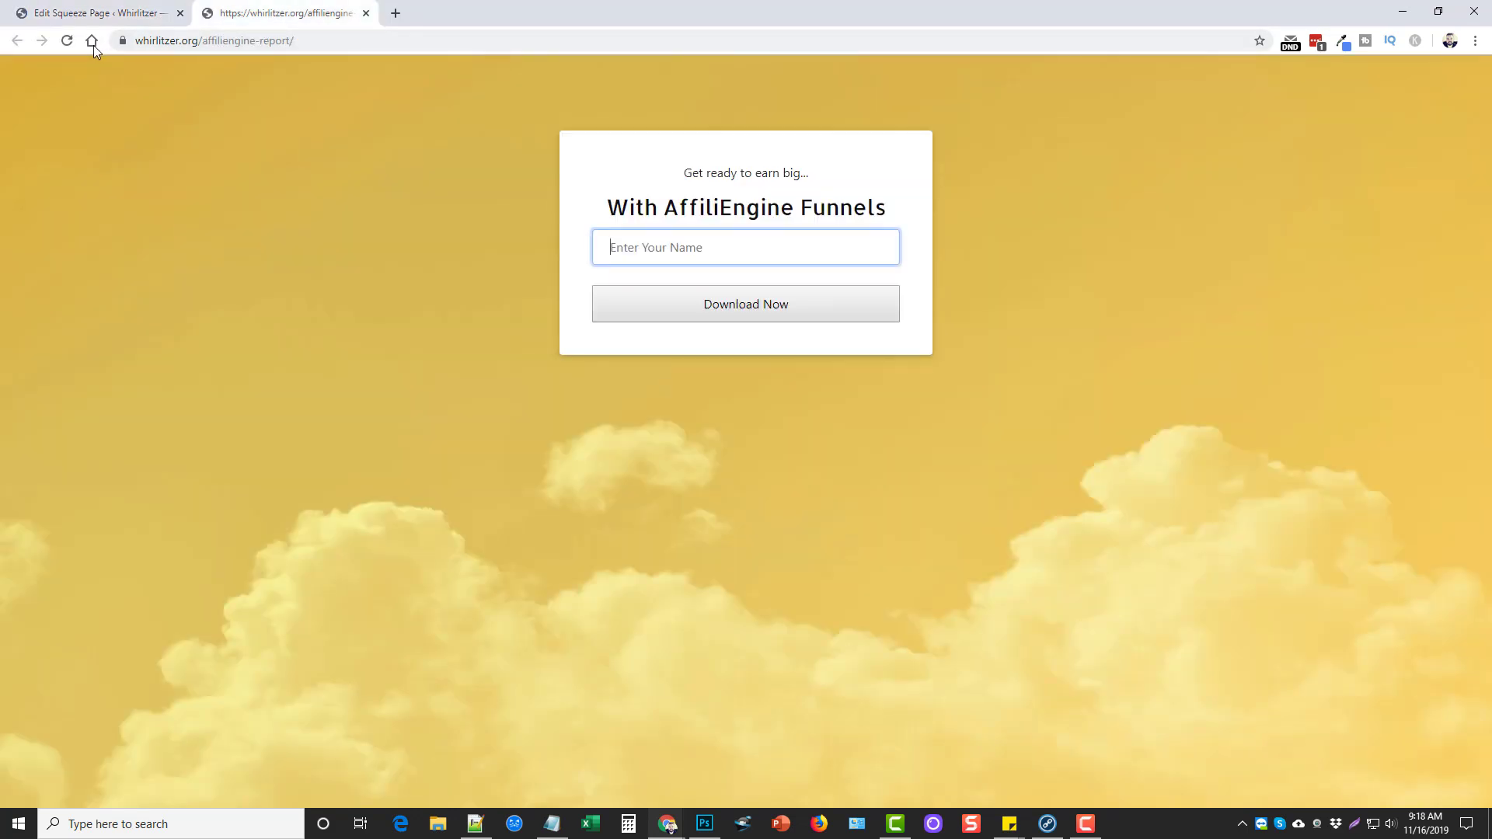
click(66, 40)
click(705, 242)
click(730, 306)
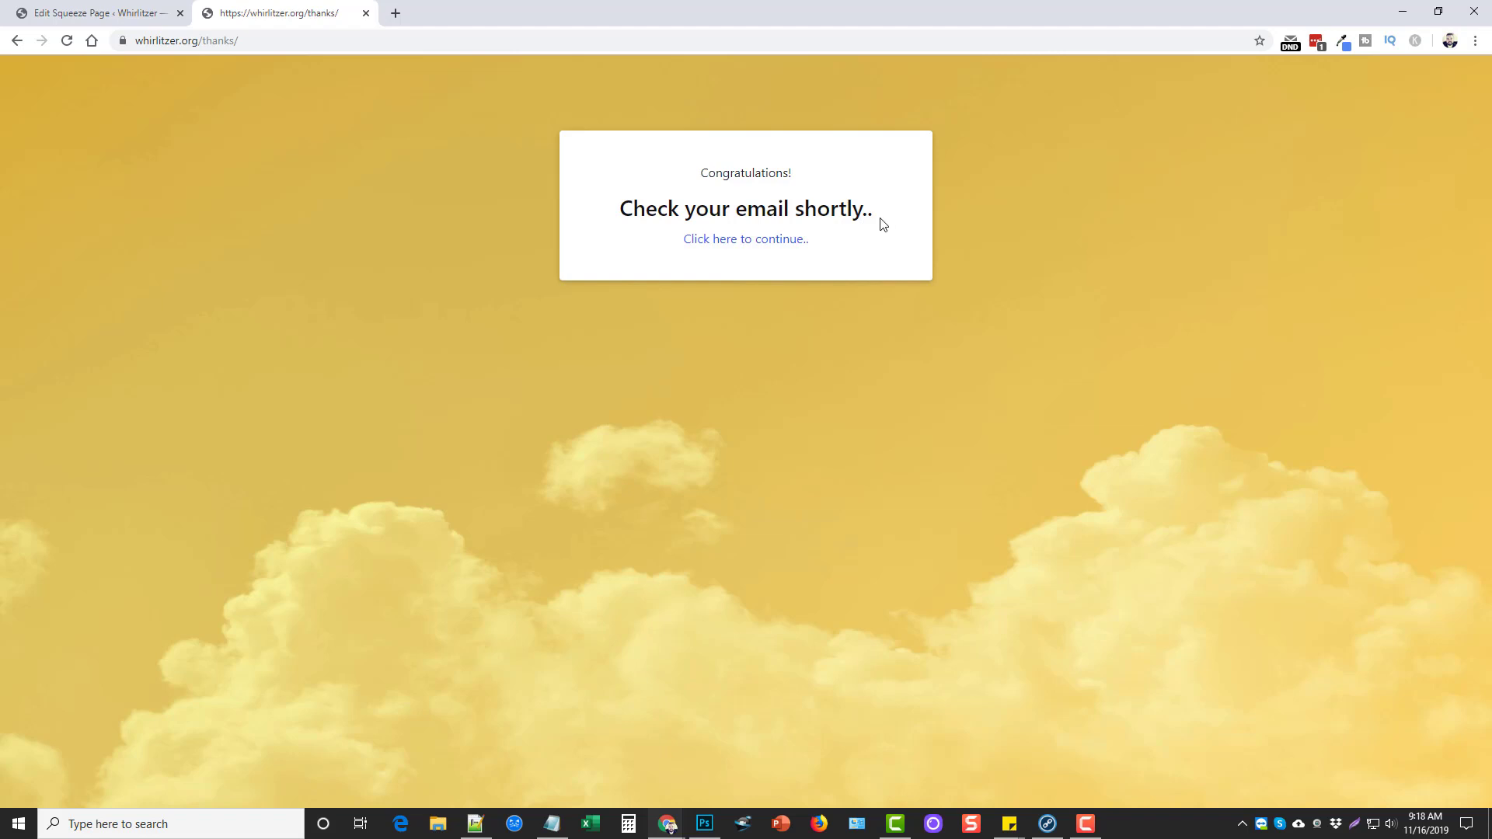
click(746, 241)
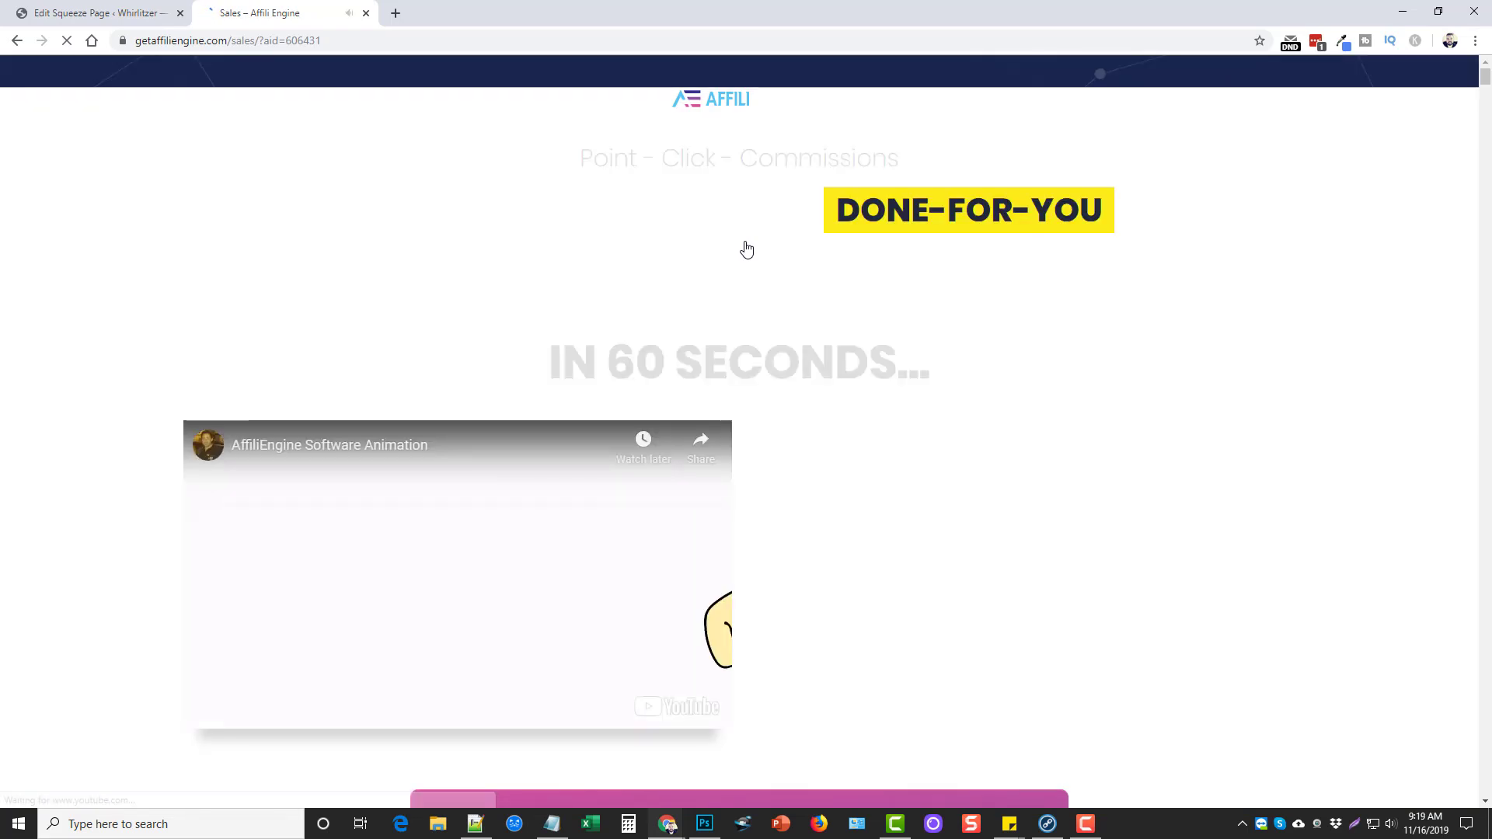
Pause the sales page's autoplaying YouTube video and scroll through the page
click(420, 583)
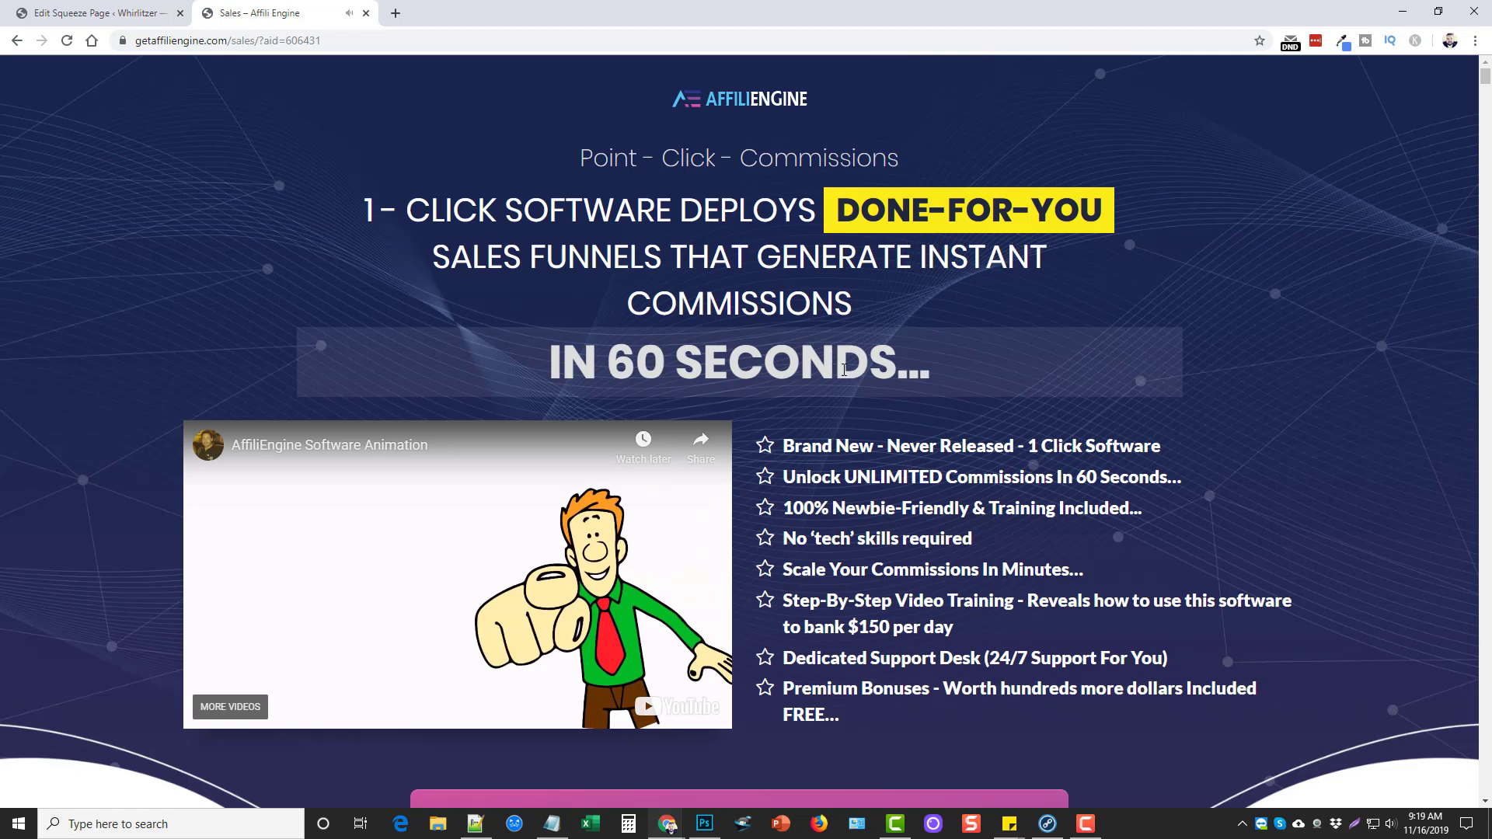
scroll(933, 495, down, 1)
scroll(933, 495, down, 10)
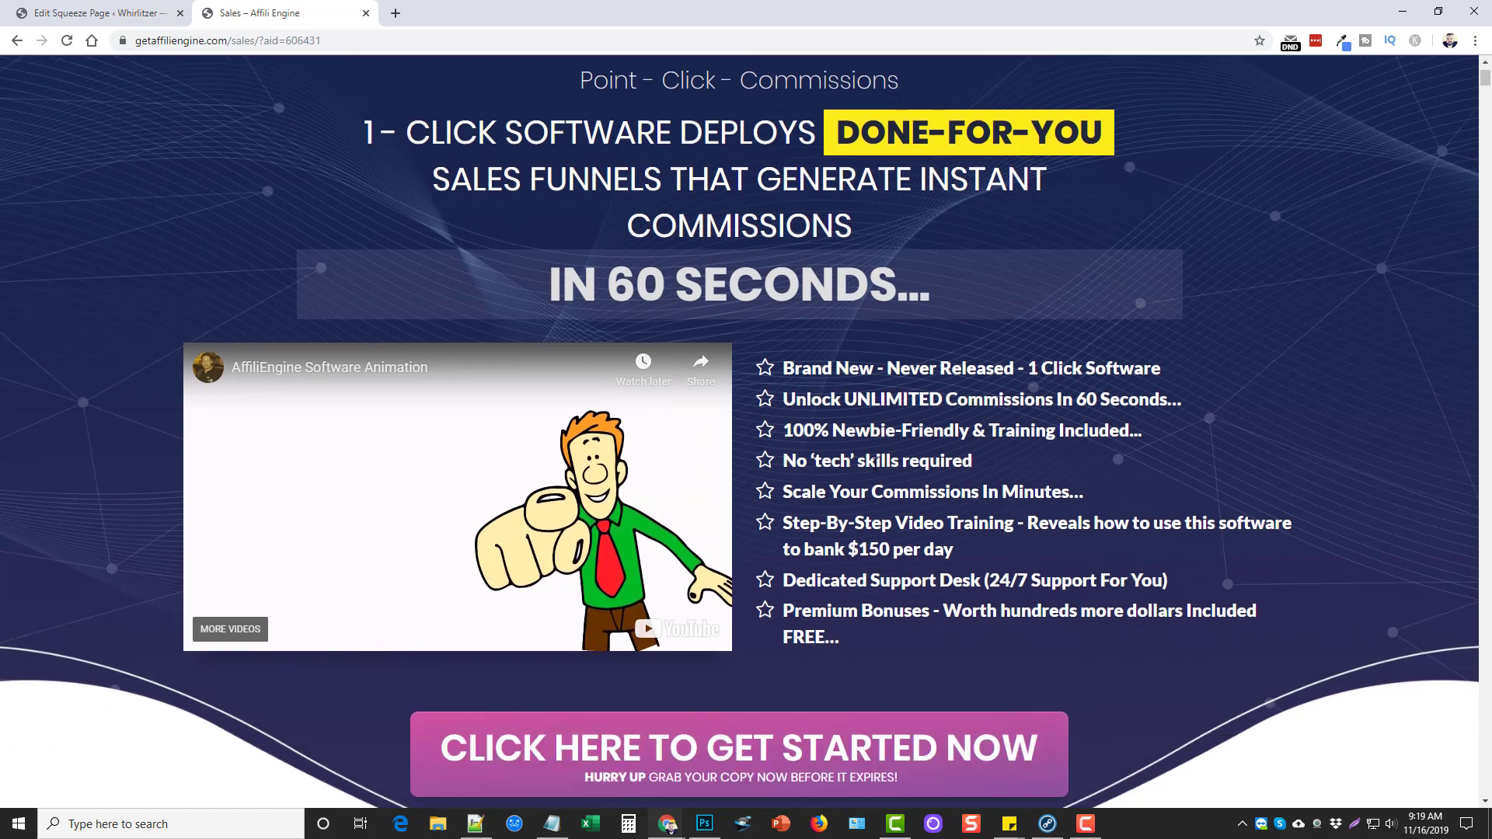
scroll(869, 538, up, 12)
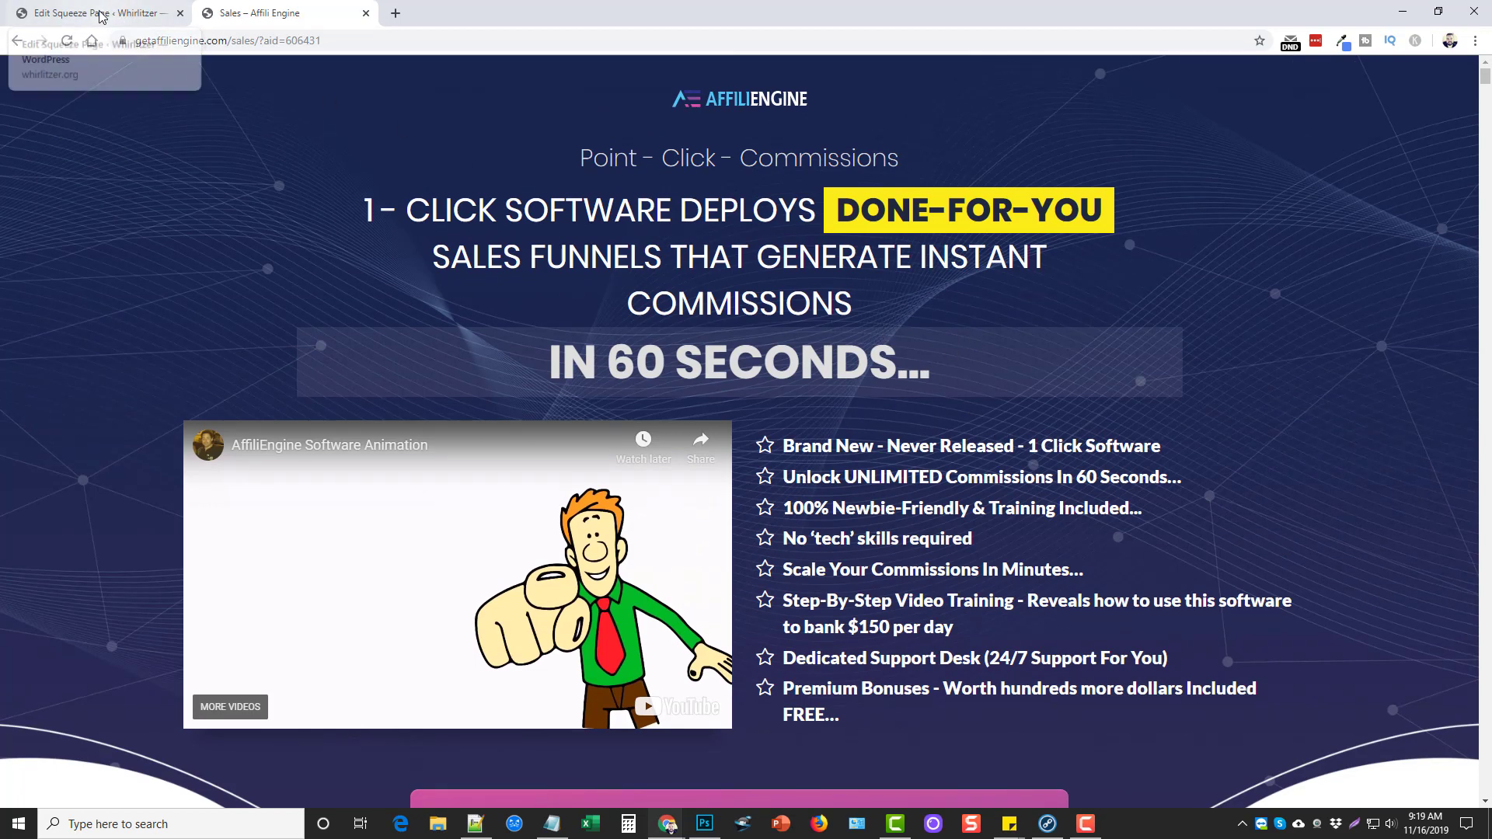
Open the 'AffiliEngine Report: You Are In!' email from the Checker Plus toolbar popup
click(1291, 46)
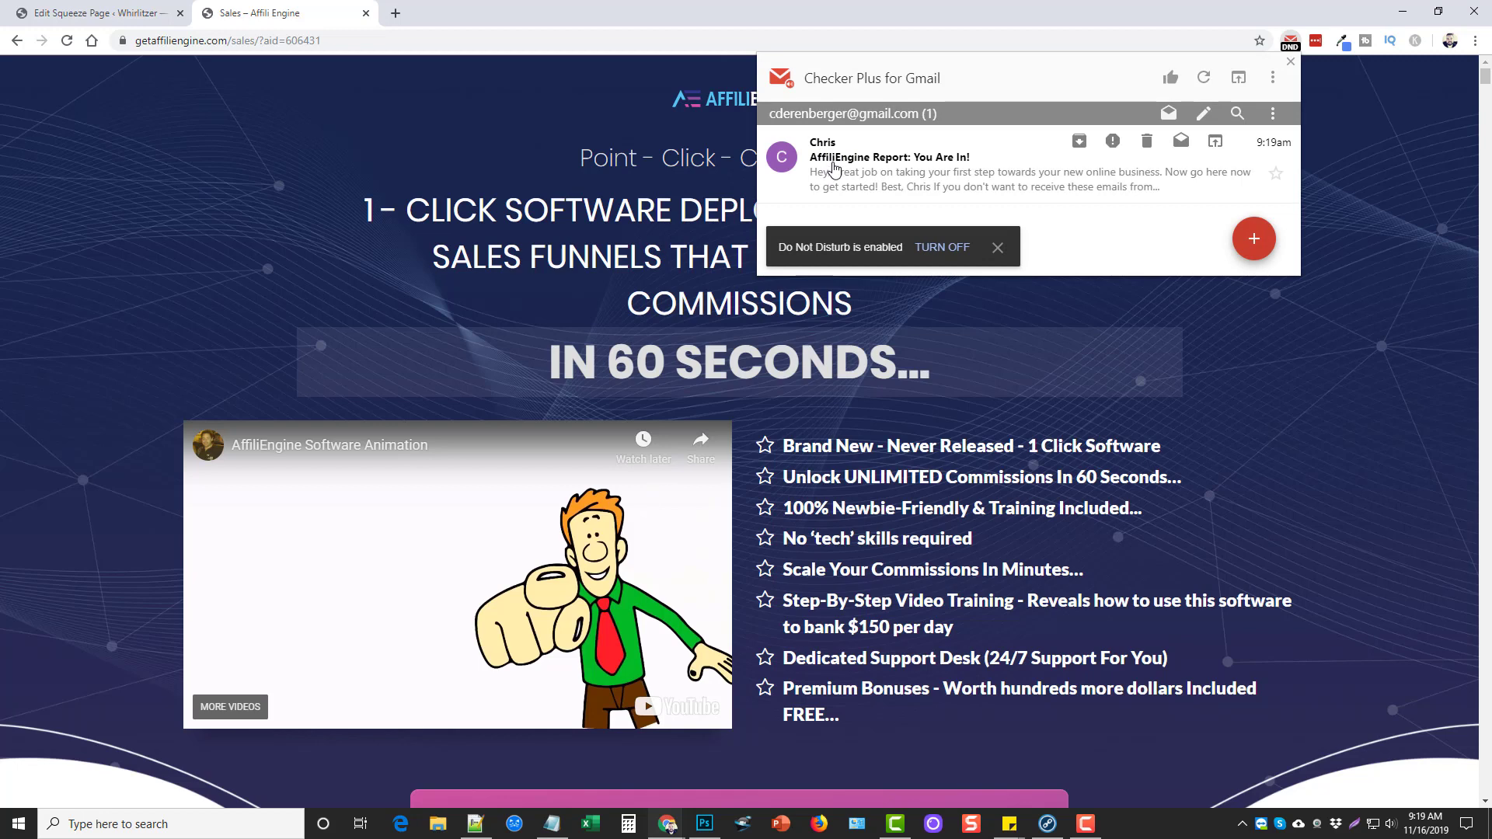
click(874, 173)
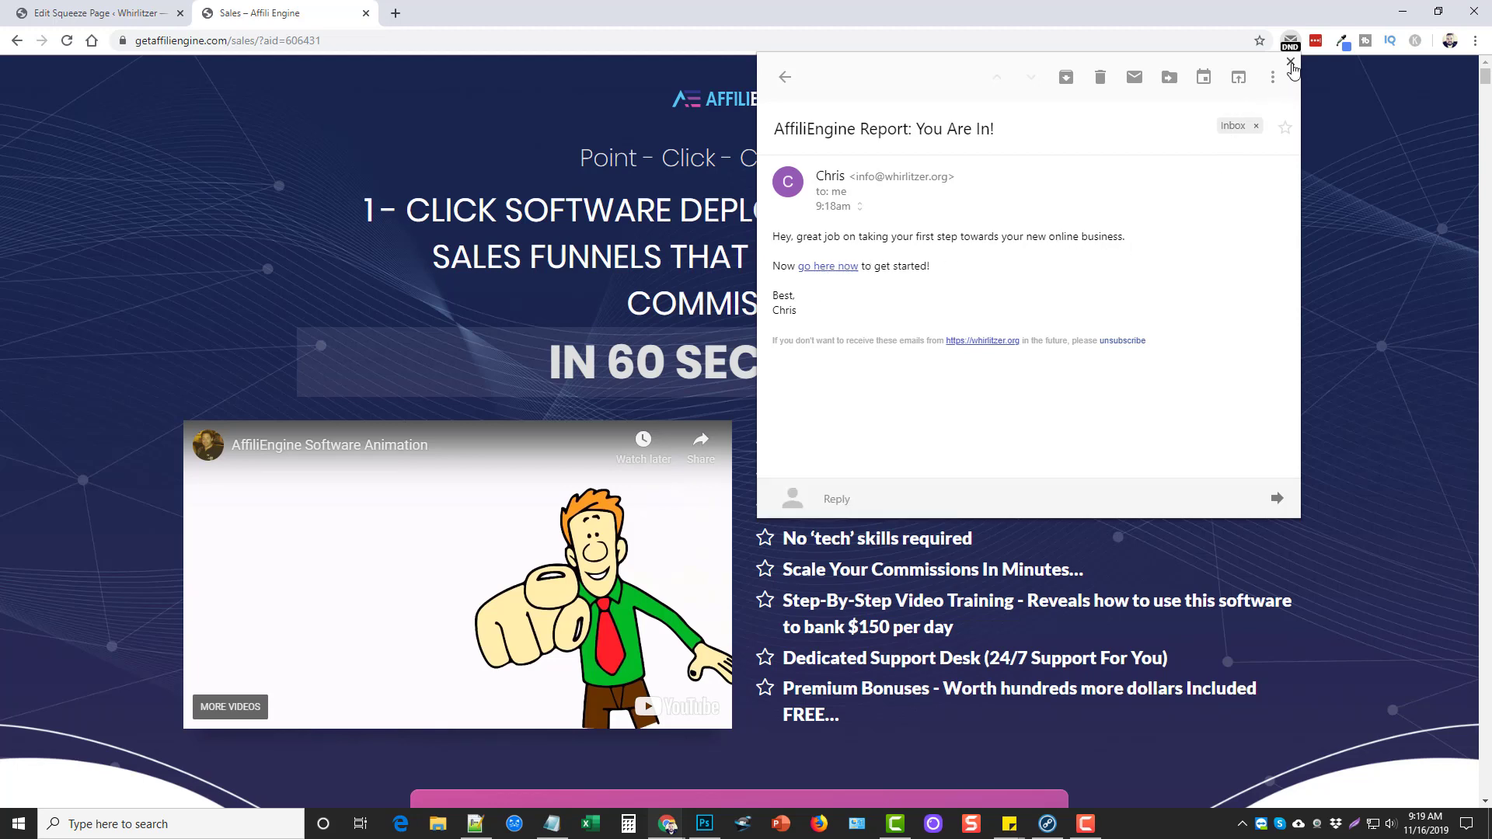
Close the Checker Plus popup and scroll the AffiliEngine sales page down and back up
click(1291, 62)
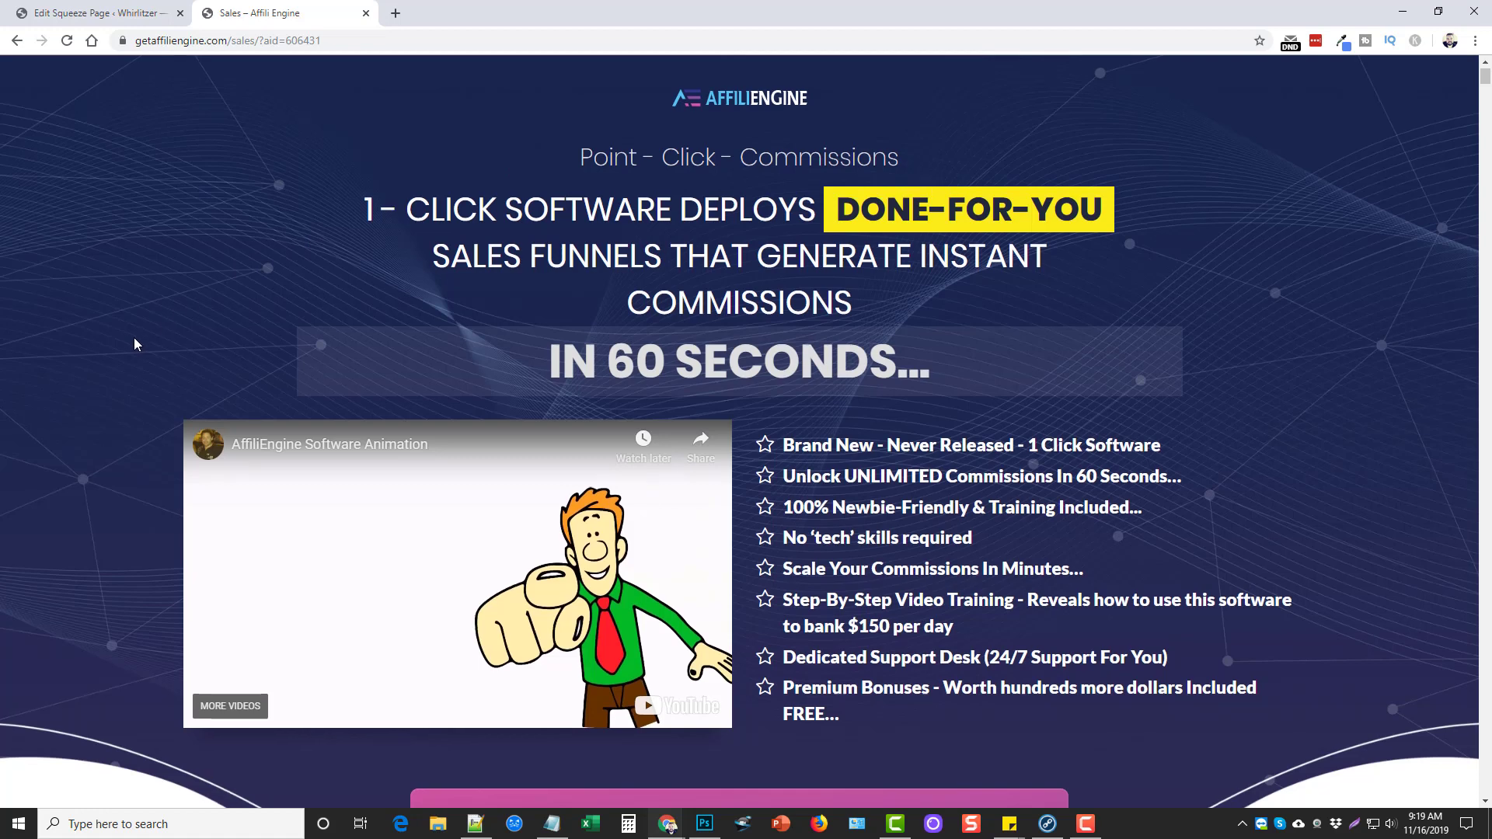
scroll(135, 338, down, 5)
scroll(132, 339, up, 5)
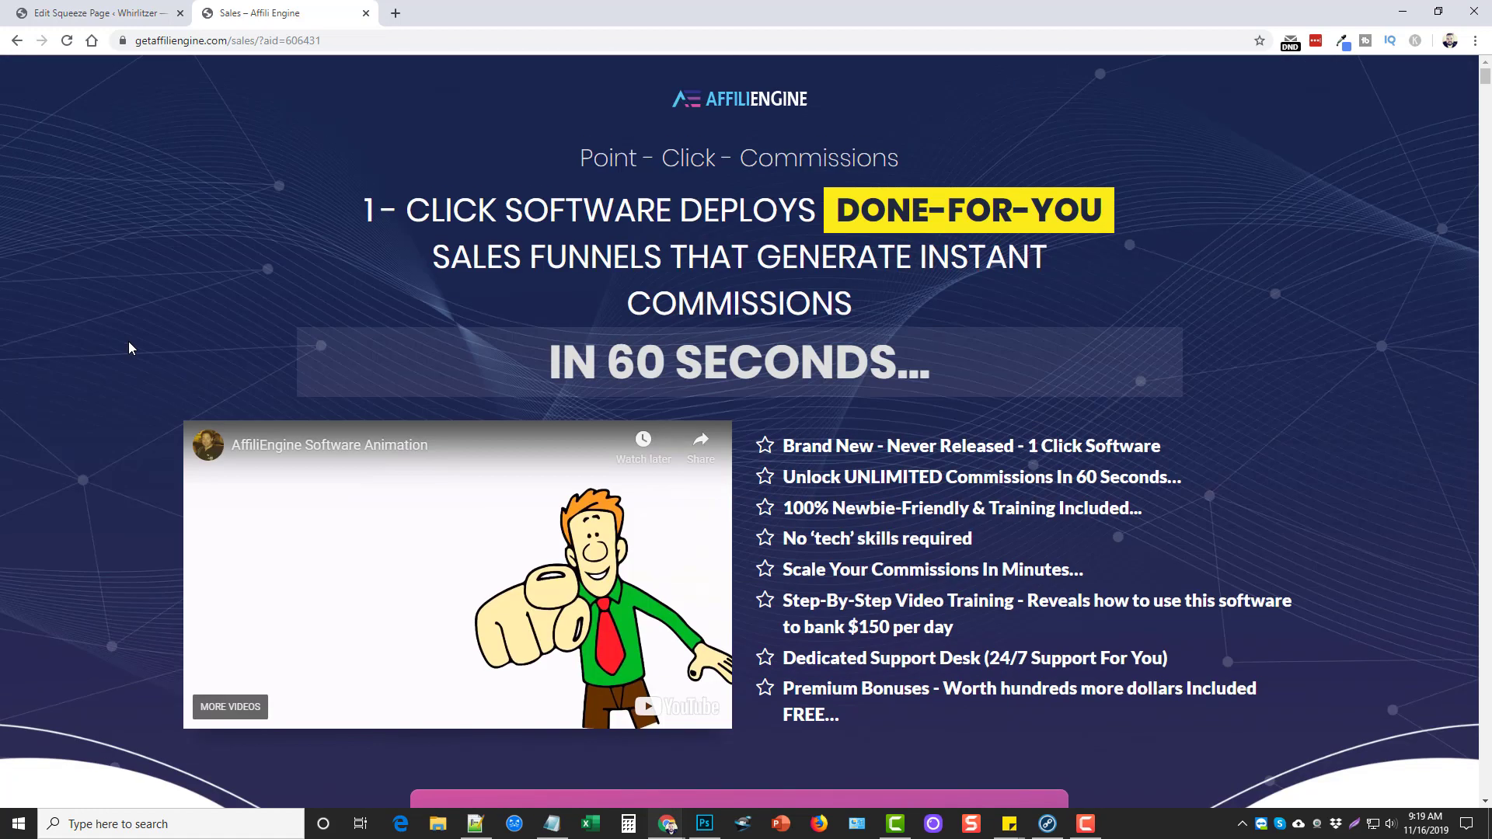